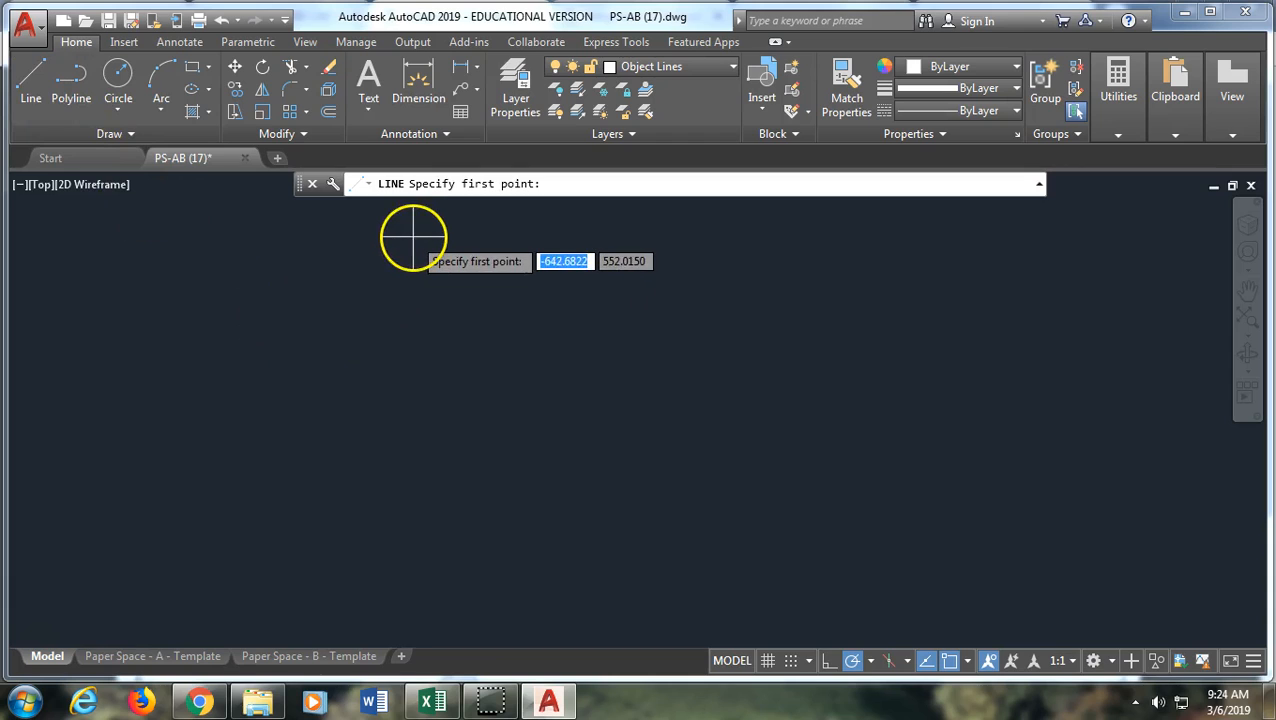
Configure the drawing units to Architectural length with 0'-0 1/8" precision and set the insertion scale to Inches.
click(411, 231)
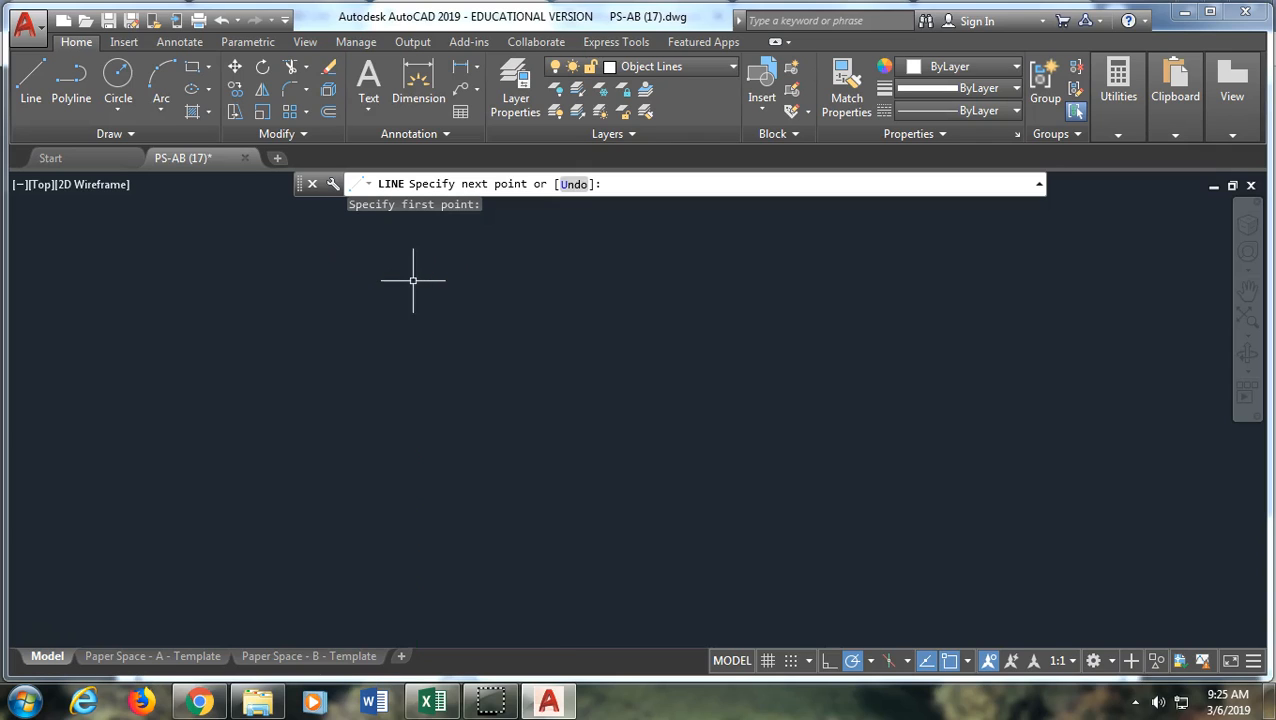
key(Escape)
click(25, 27)
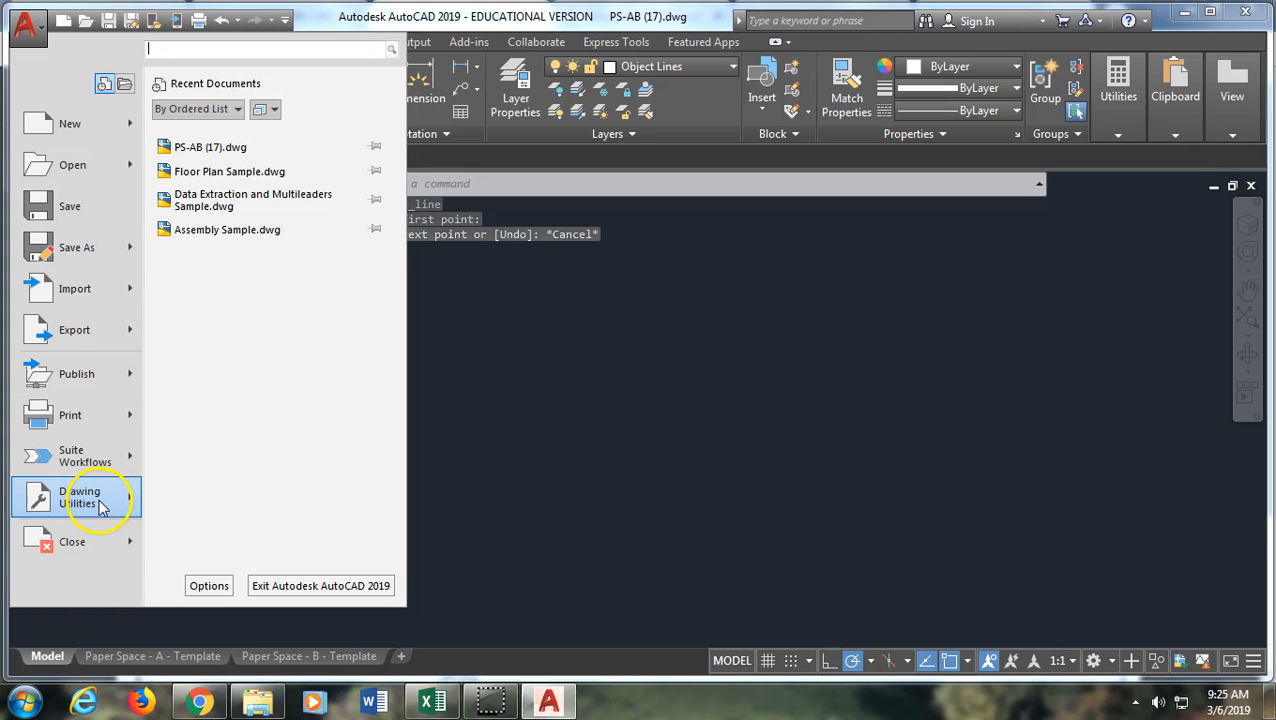
mouse_move(104, 505)
click(235, 268)
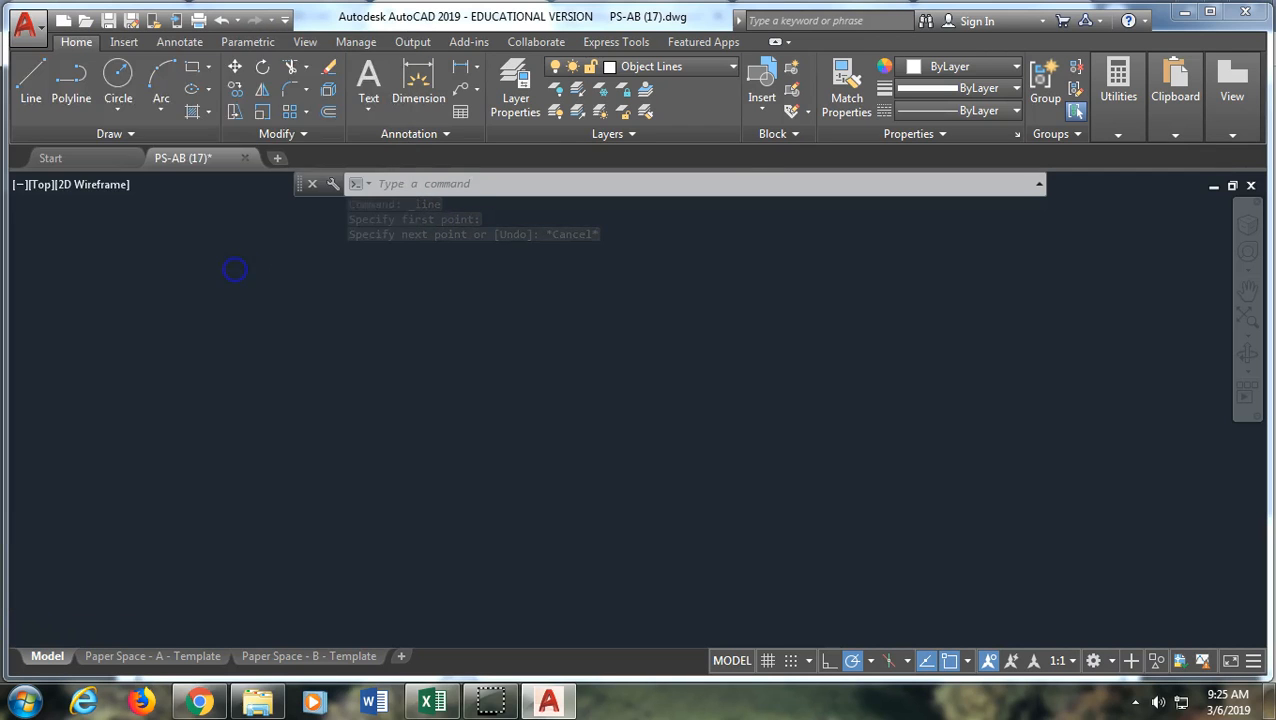
click(545, 218)
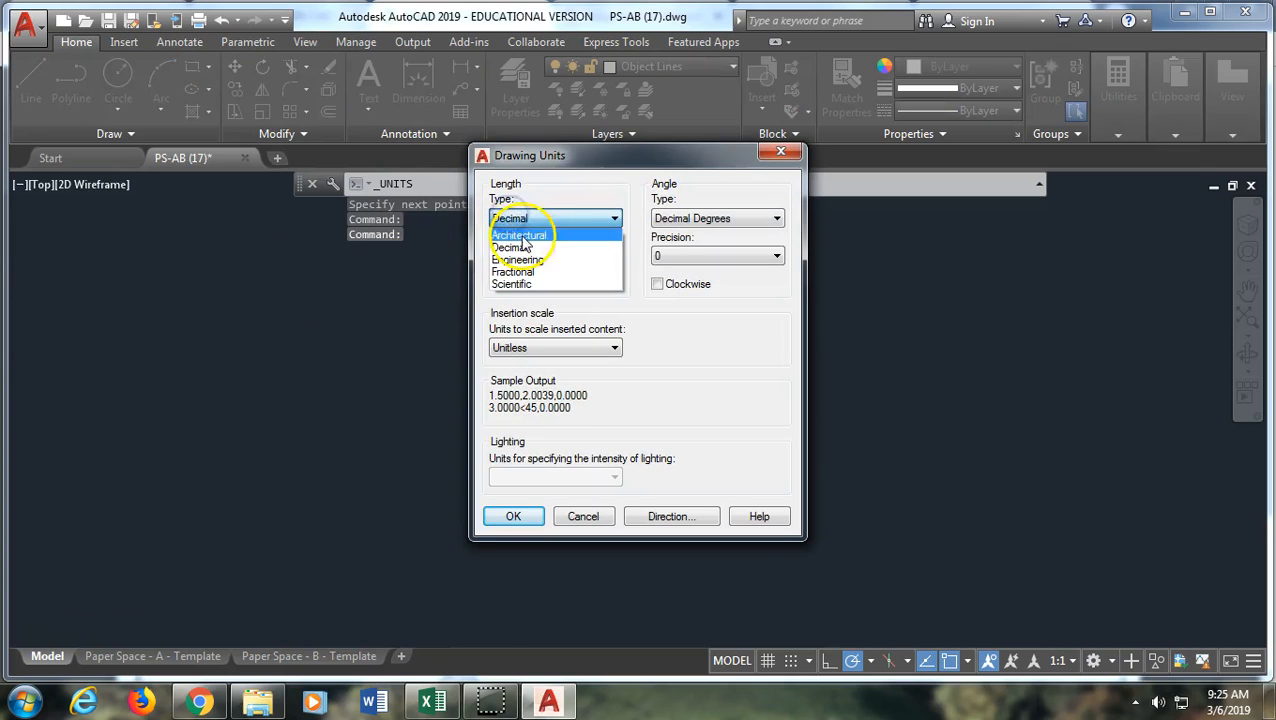
click(520, 236)
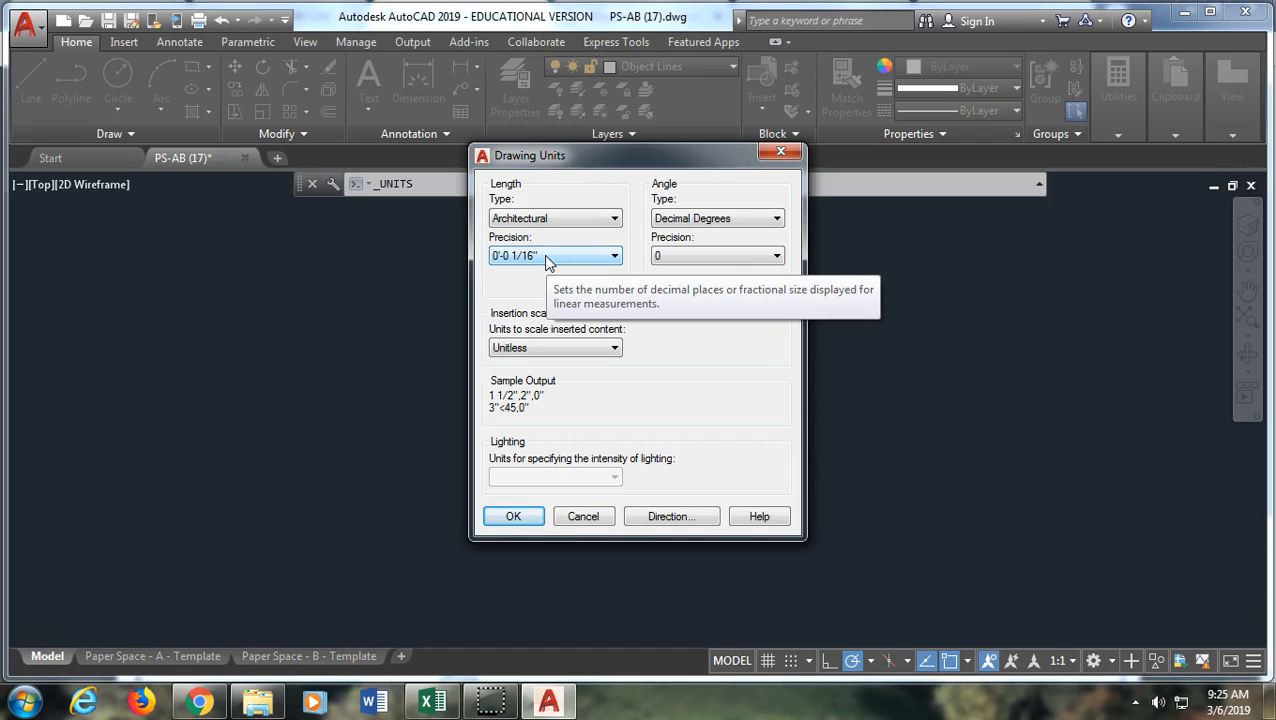
click(545, 256)
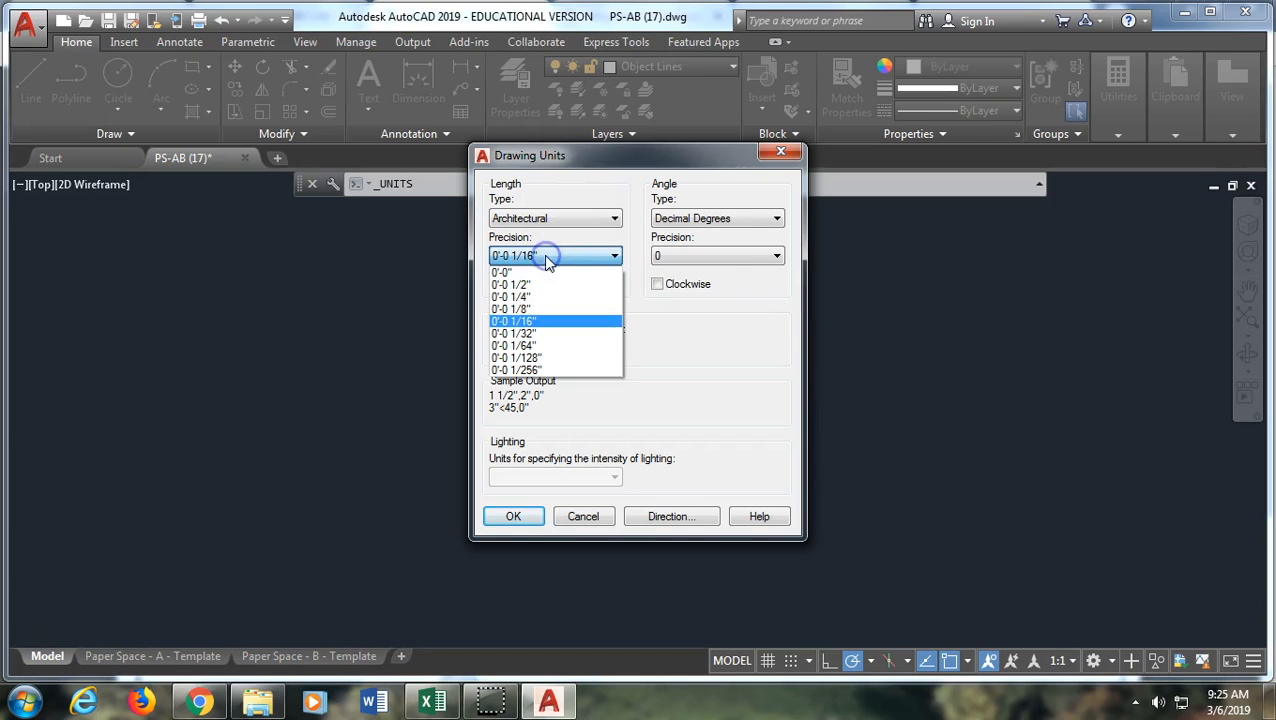
click(530, 309)
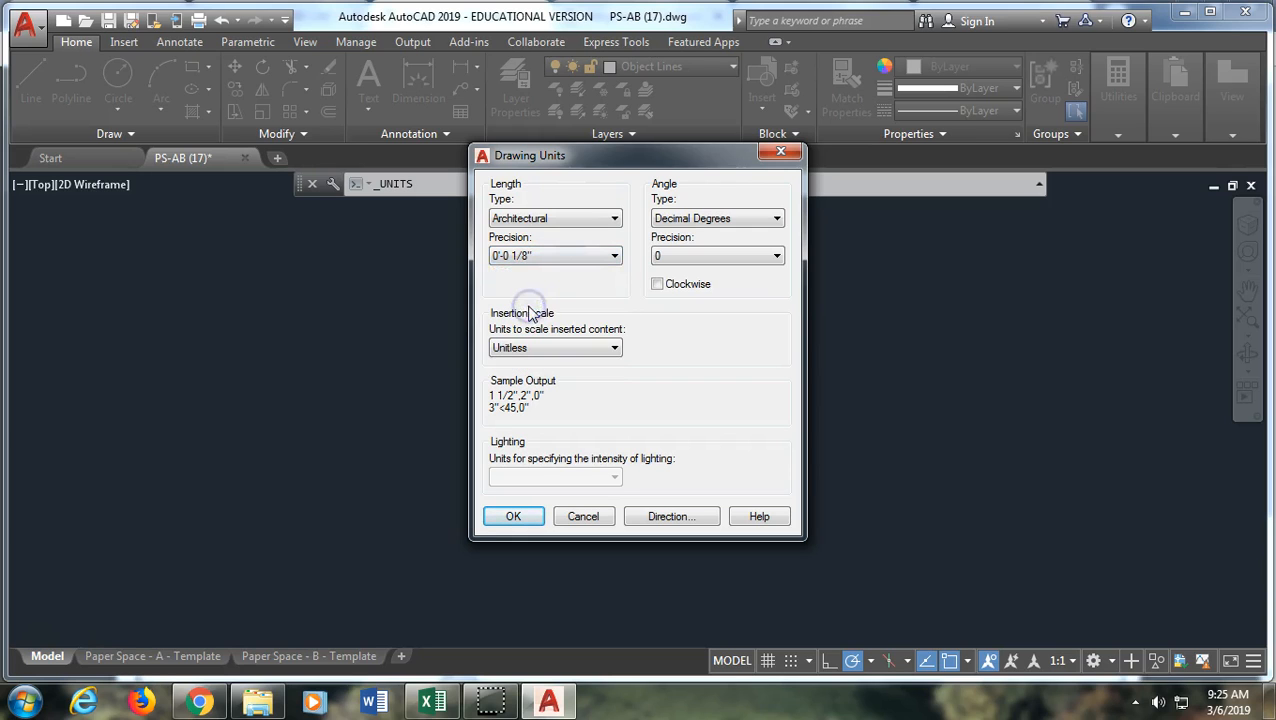
click(592, 349)
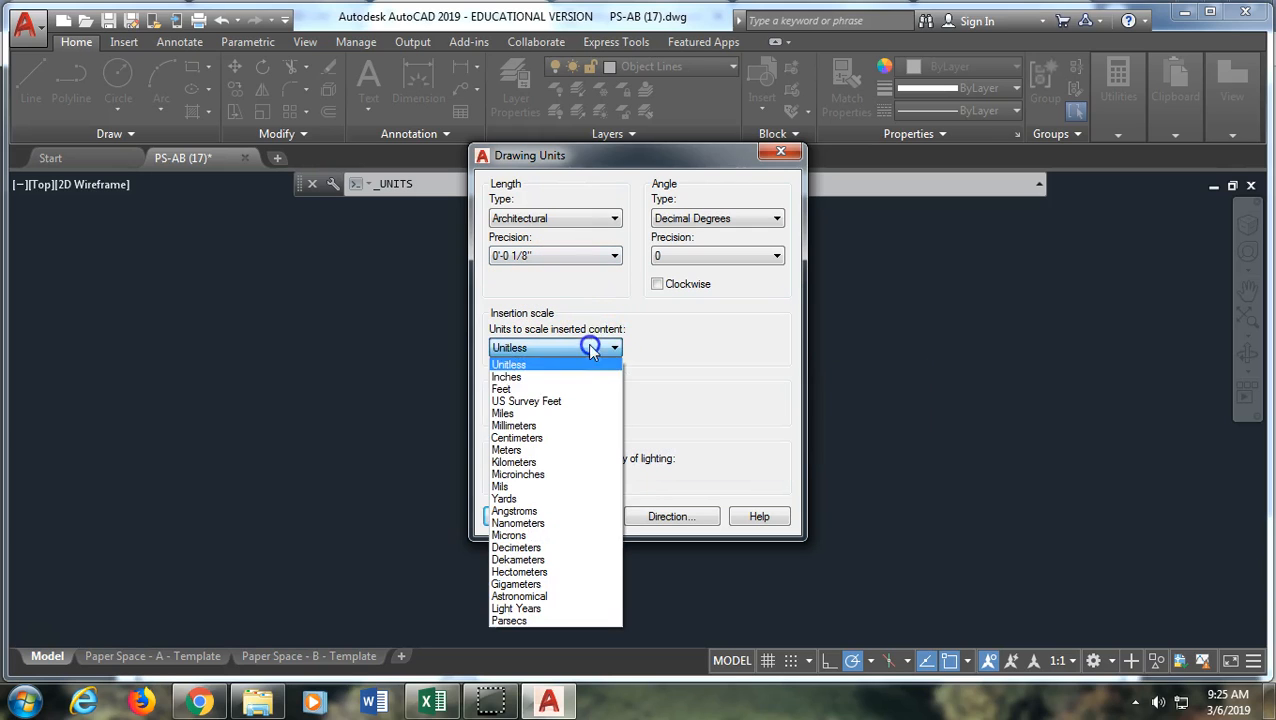
click(548, 380)
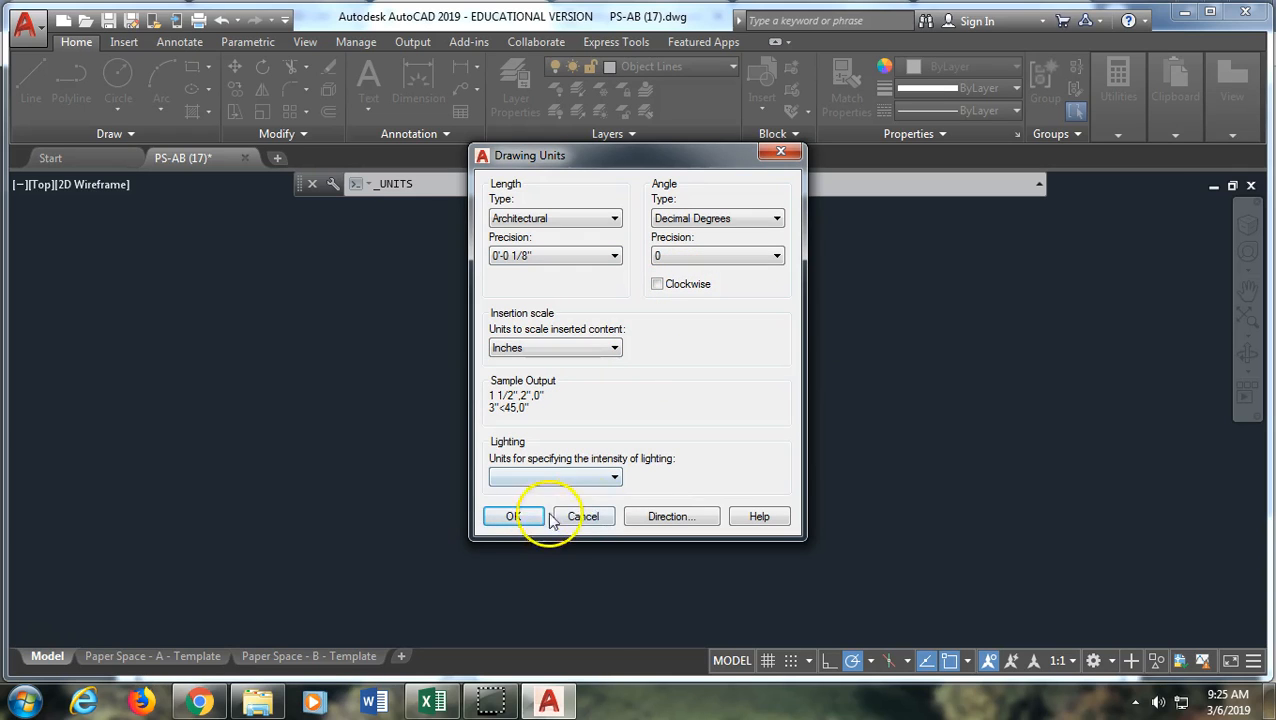
click(512, 518)
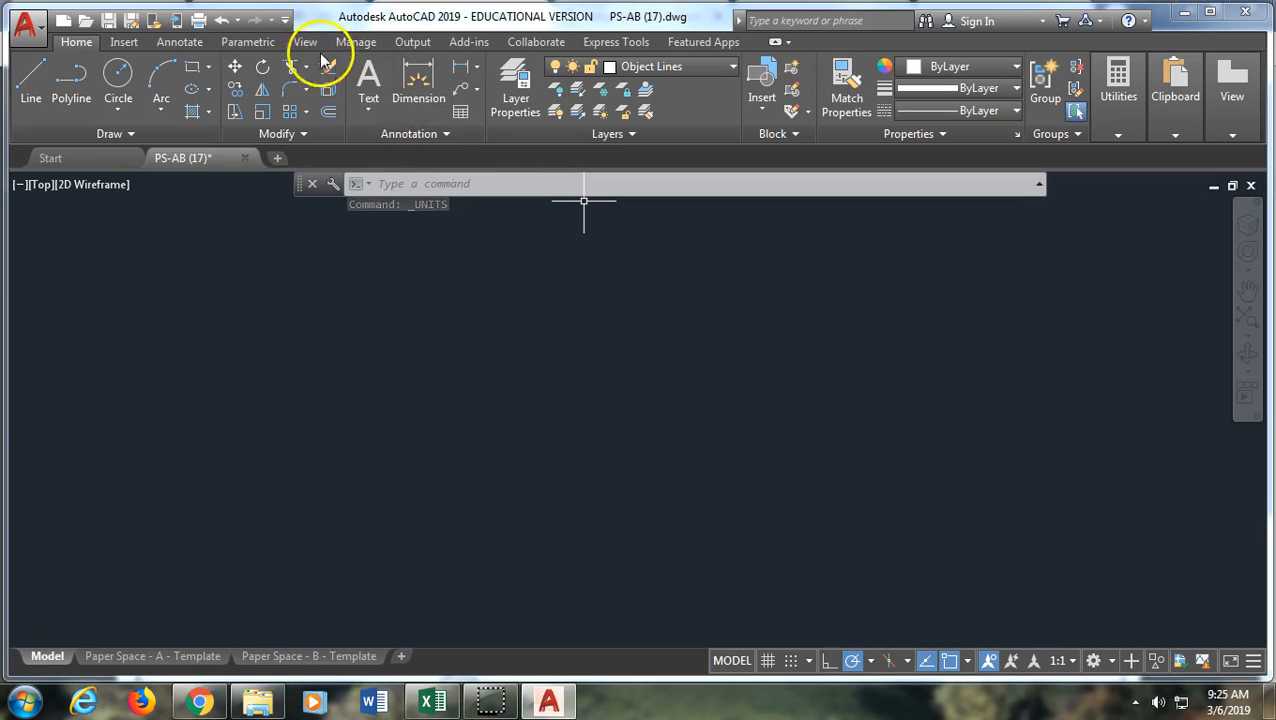
Draw a 2" vertical line downward in the empty drawing area.
click(26, 74)
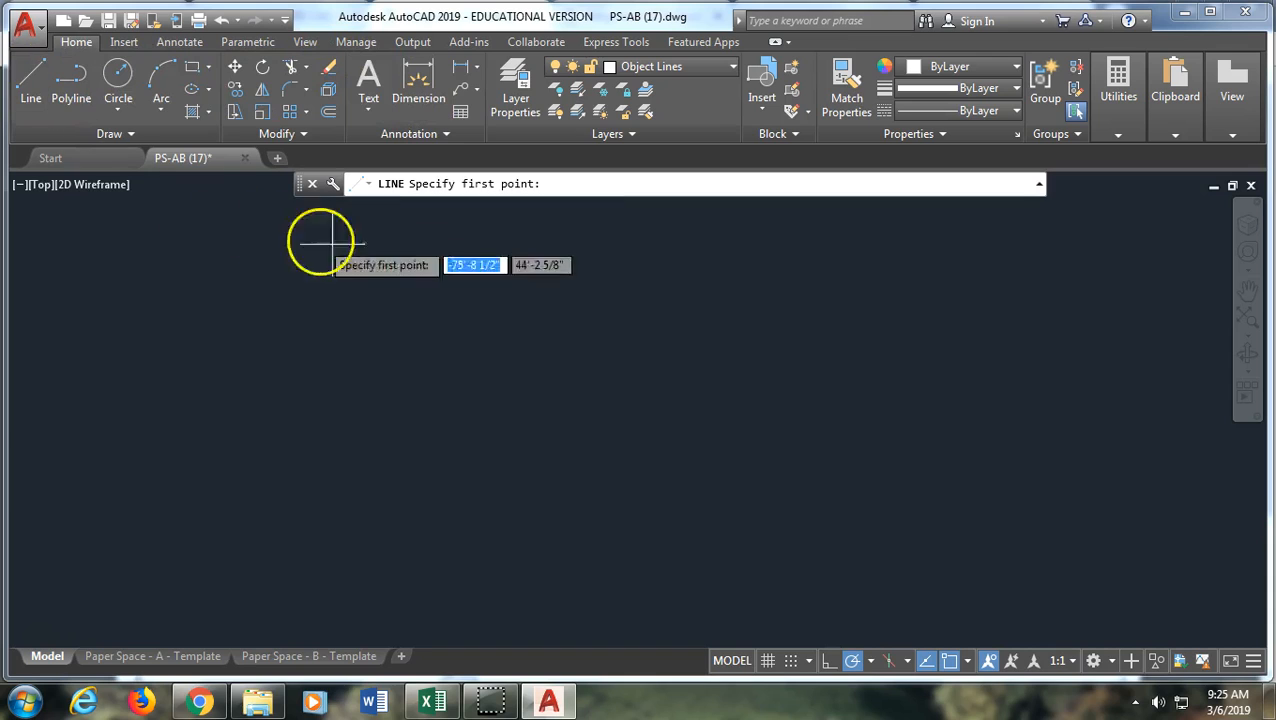
click(461, 242)
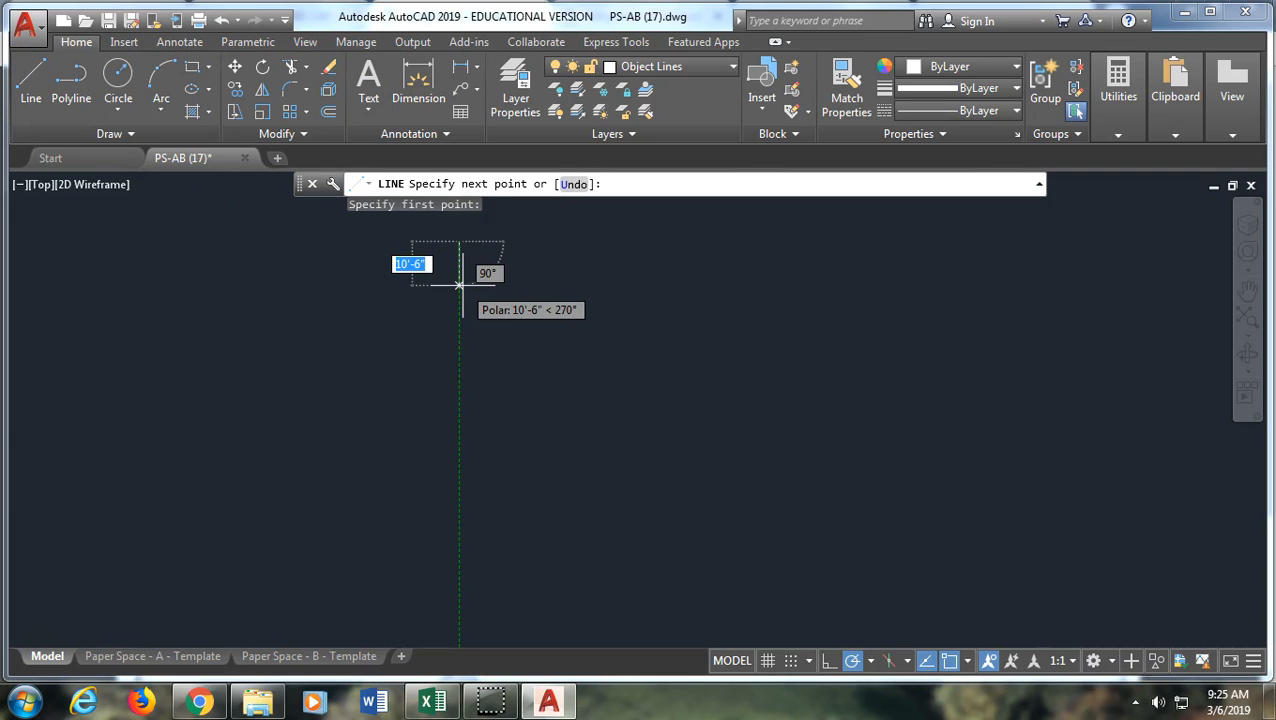
text(2)
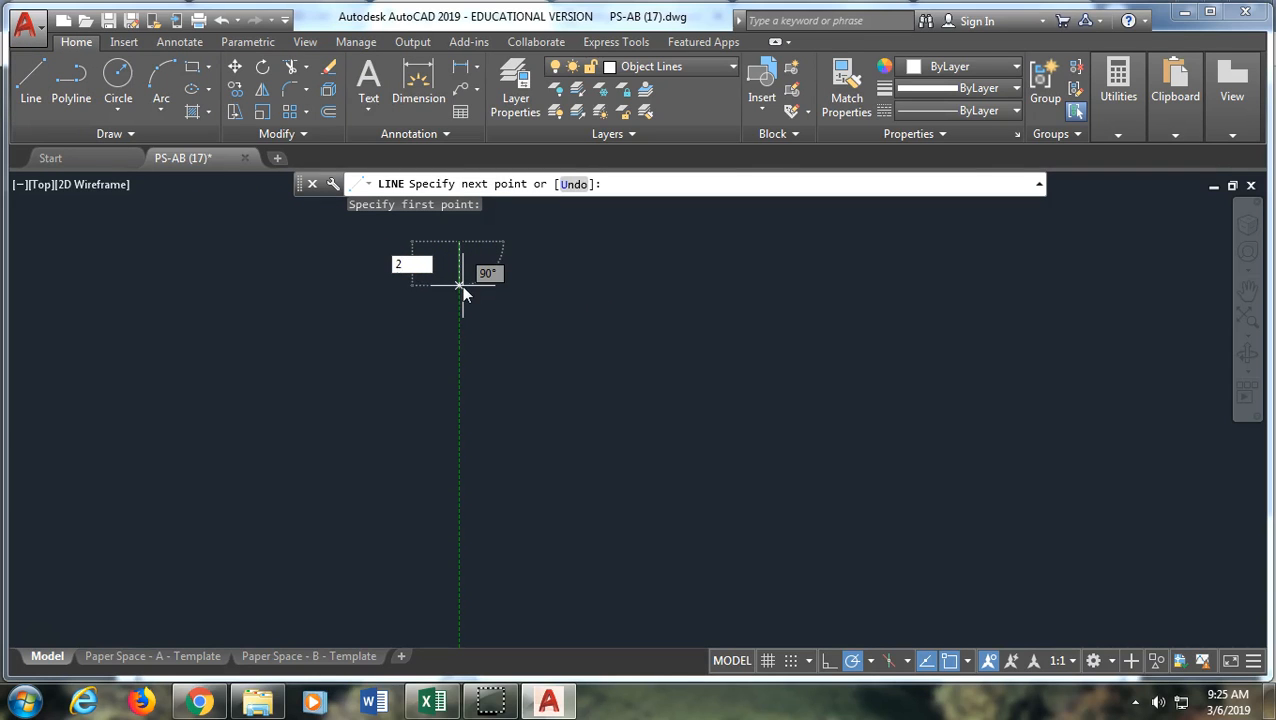
key(Return)
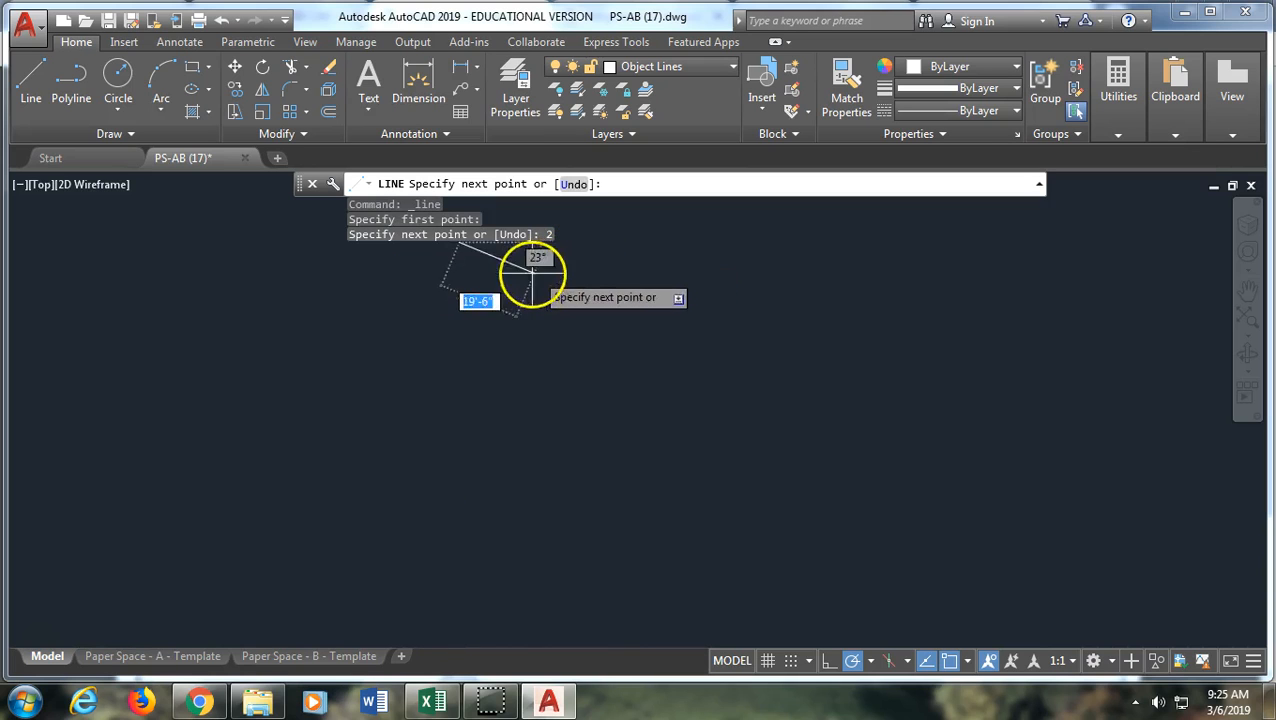
middle_drag(400, 342, 390, 694)
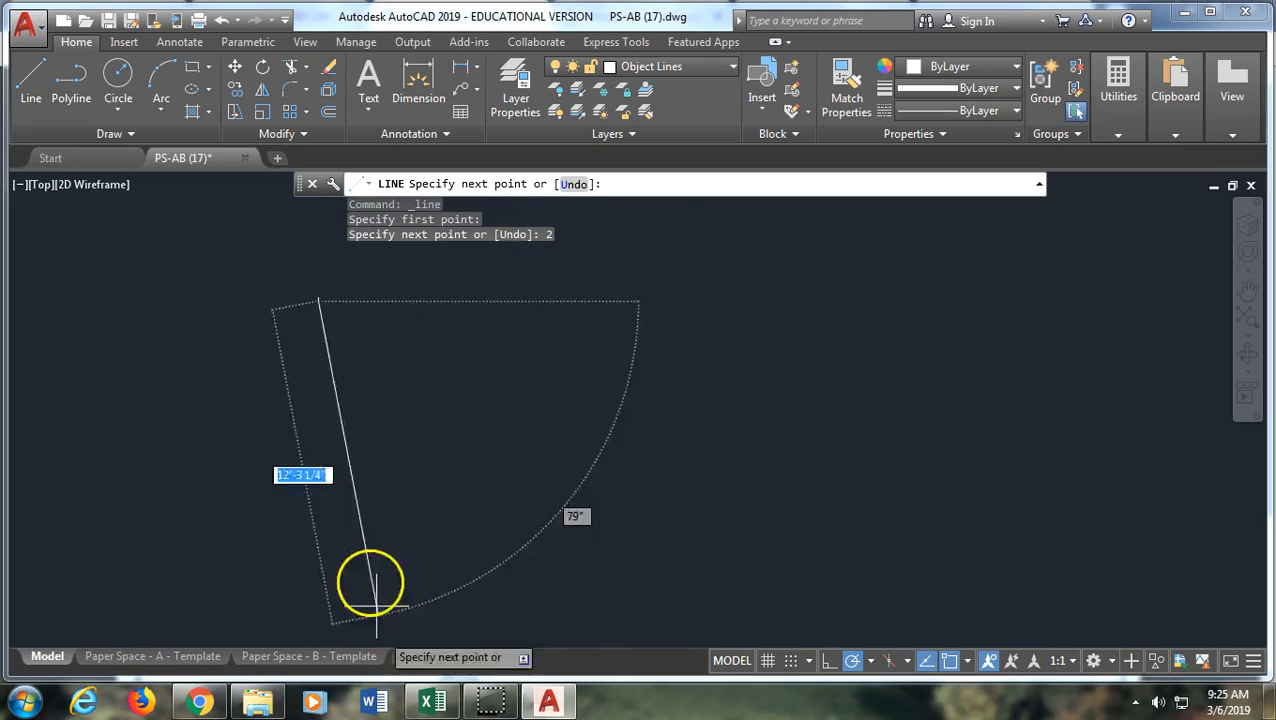
scroll(259, 319, up, 4)
scroll(516, 368, up, 2)
middle_drag(503, 384, 472, 622)
key(Return)
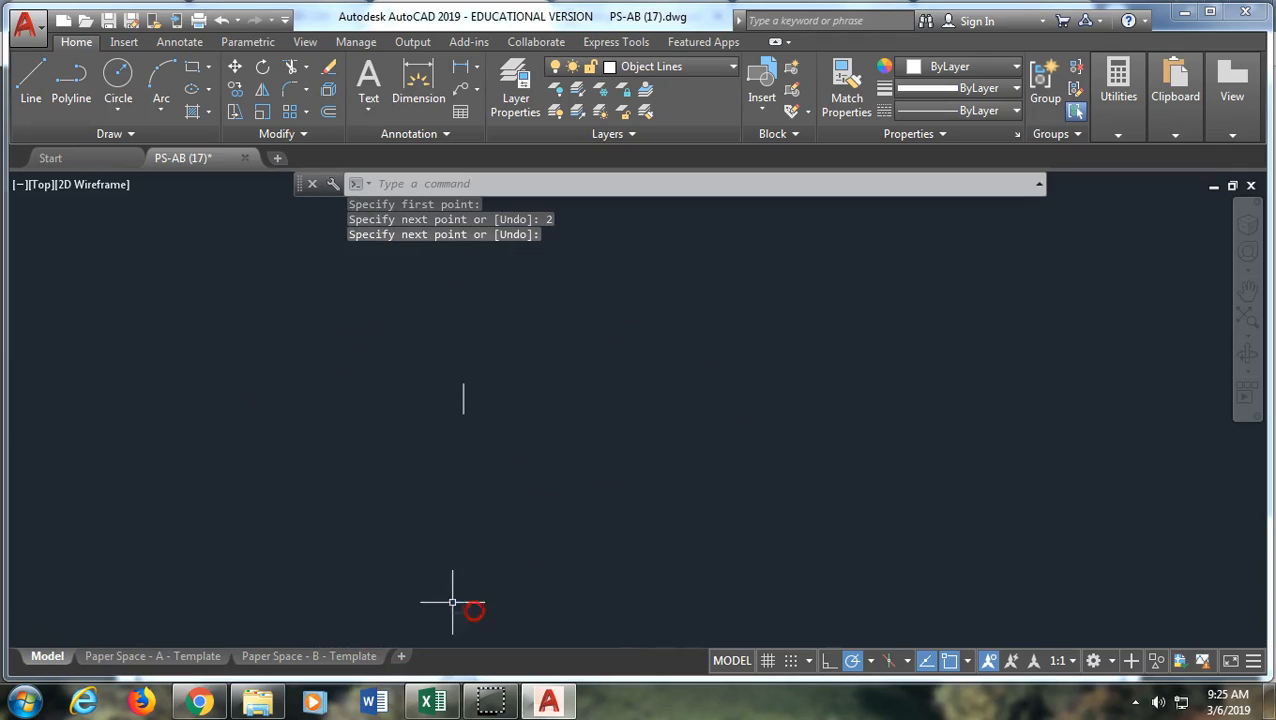
Complete a rectangle from the vertical line's upper end with lines 4" right, 2" down and back to its lower end.
key(Return)
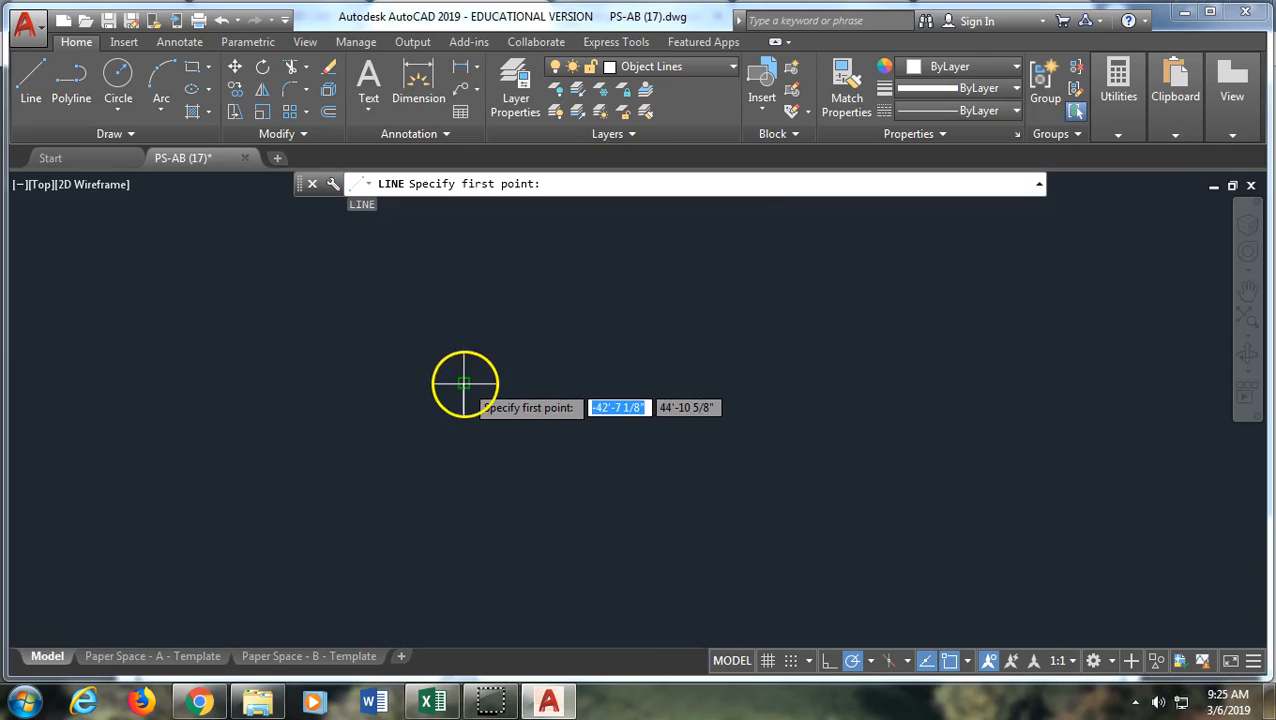
click(464, 383)
click(498, 382)
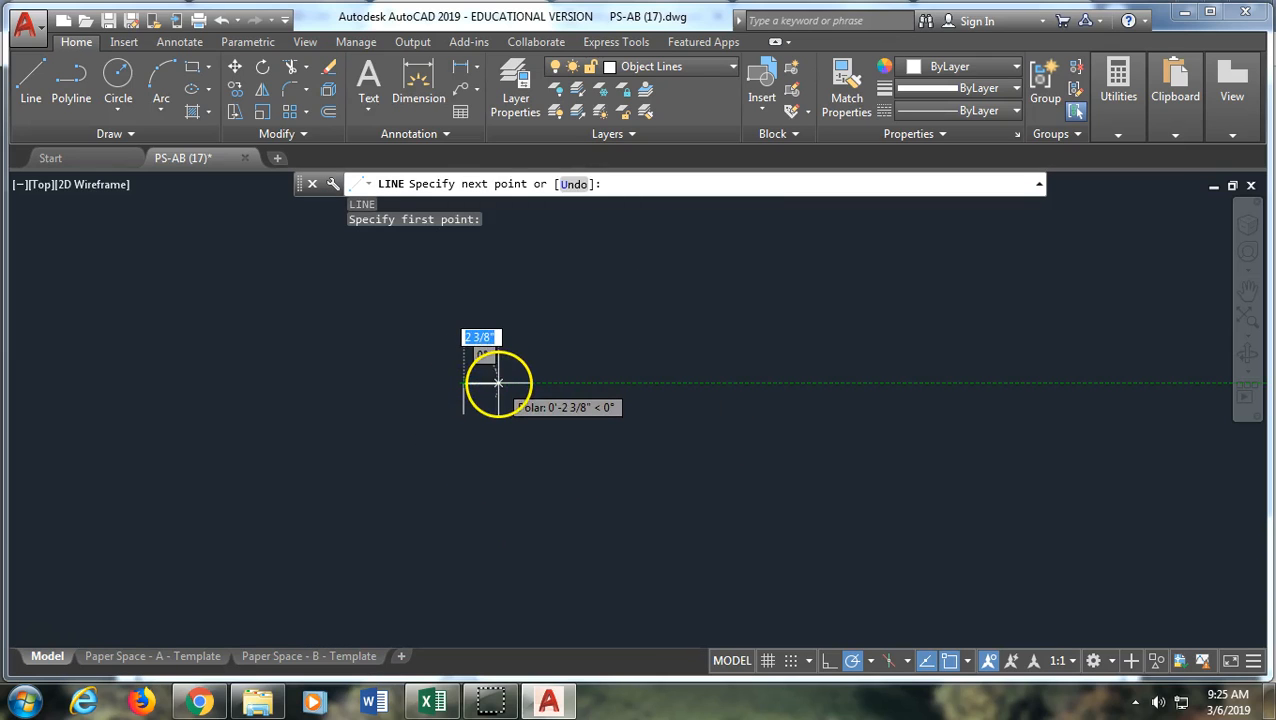
text(4)
key(Return)
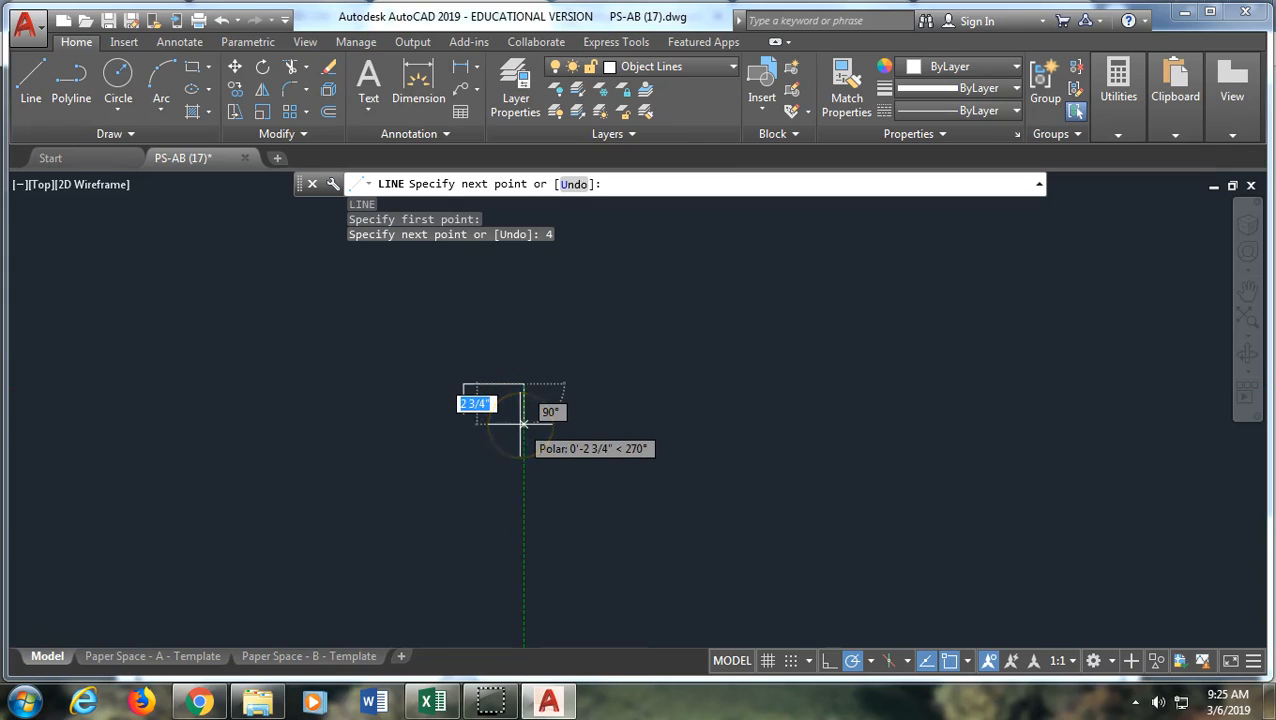
key(Return)
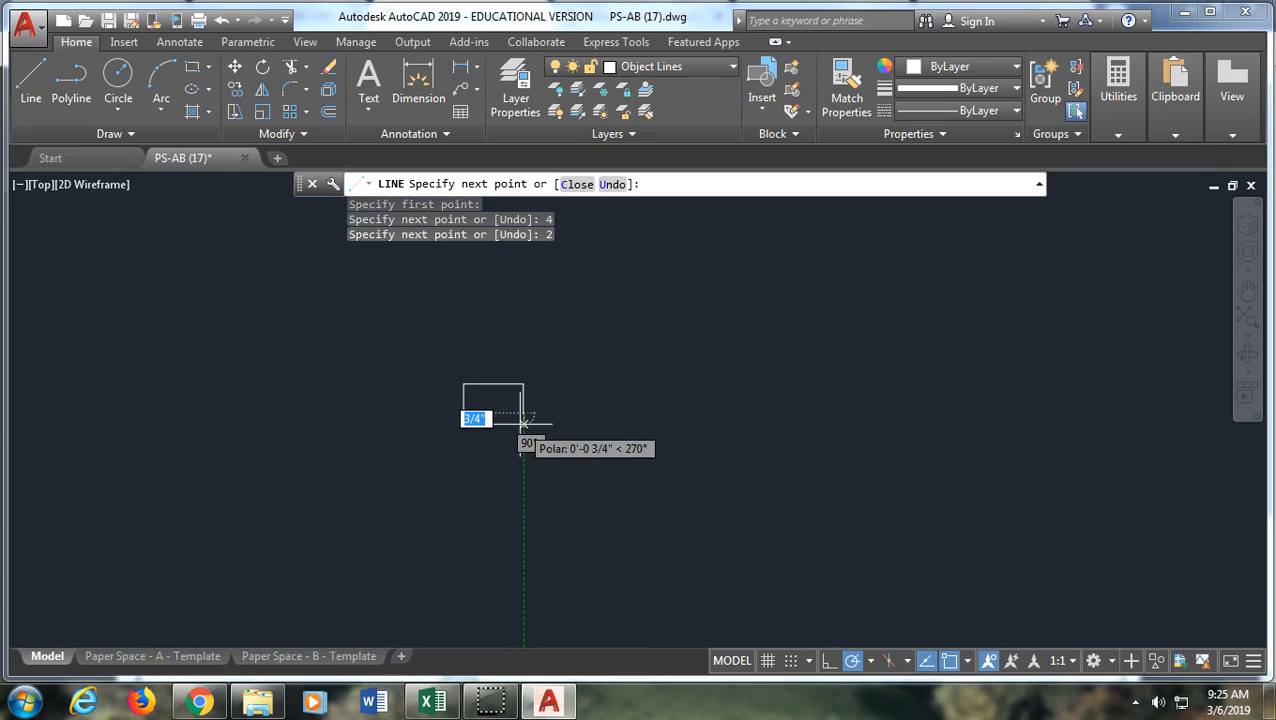
click(463, 413)
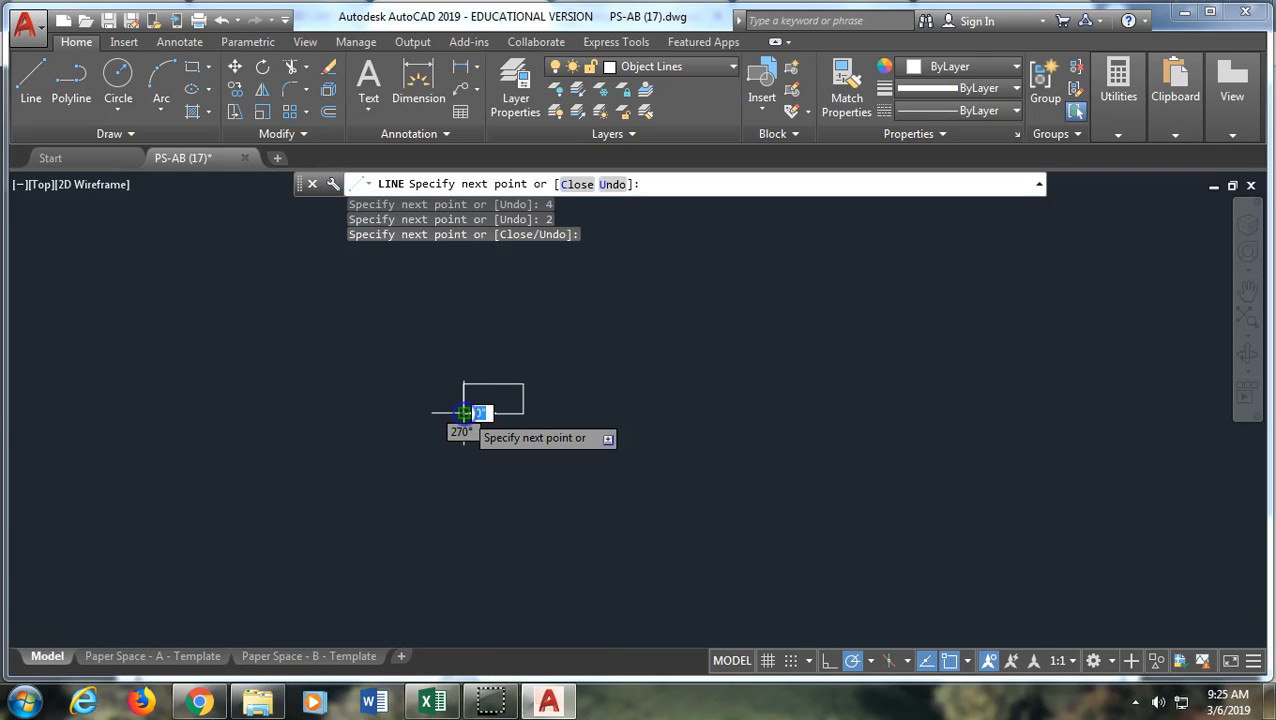
key(Return)
Draw a diagonal line from the rectangle's upper-left corner to its lower-right corner.
scroll(452, 362, up, 5)
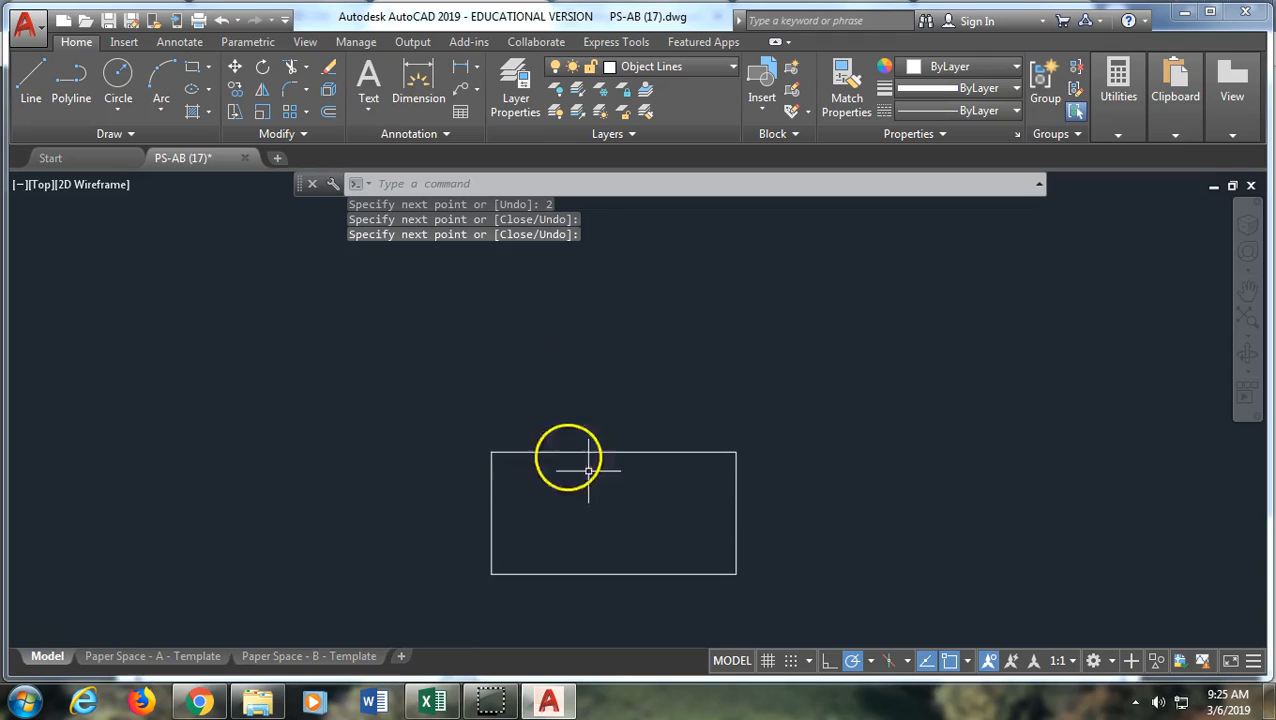
middle_drag(533, 411, 352, 306)
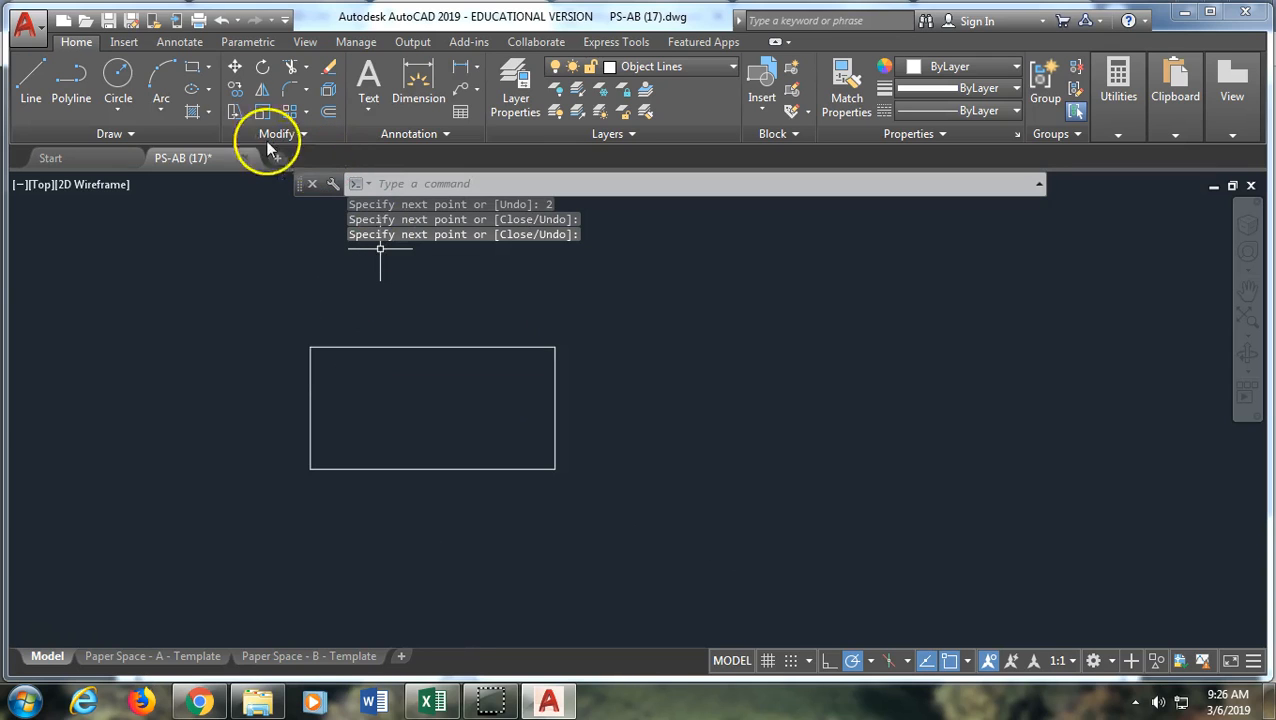
click(31, 78)
click(310, 348)
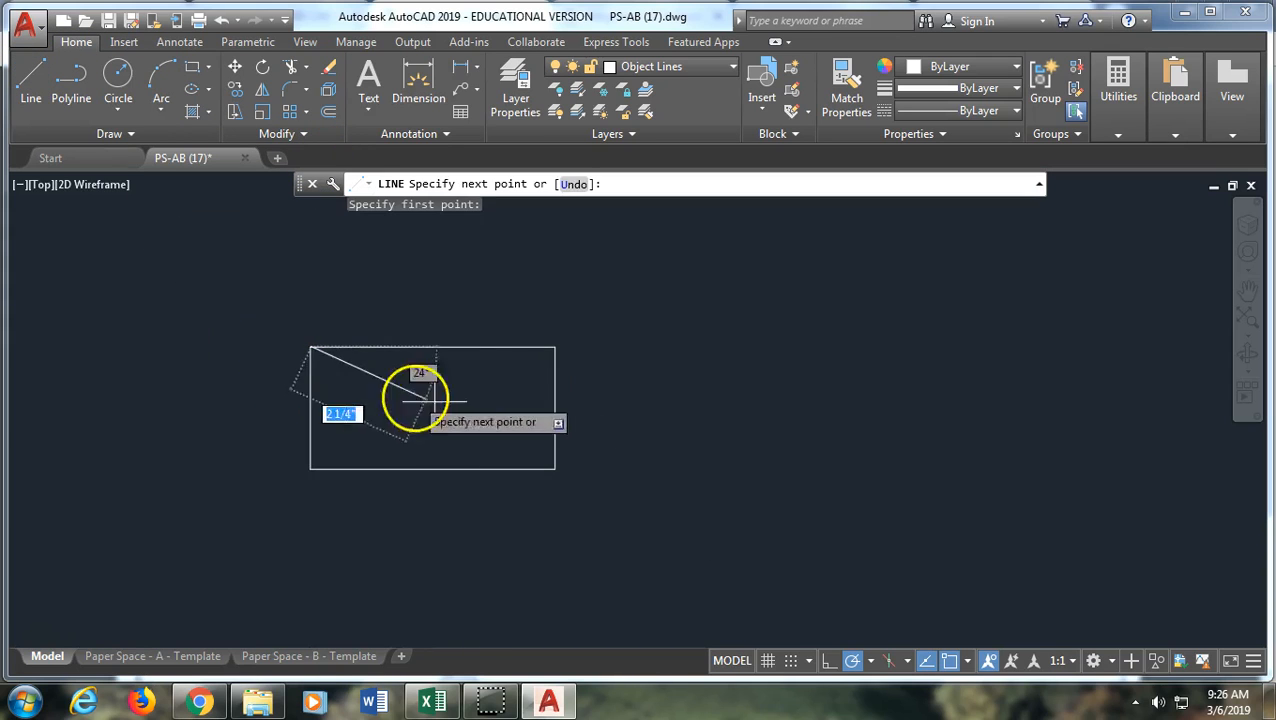
click(555, 467)
key(Return)
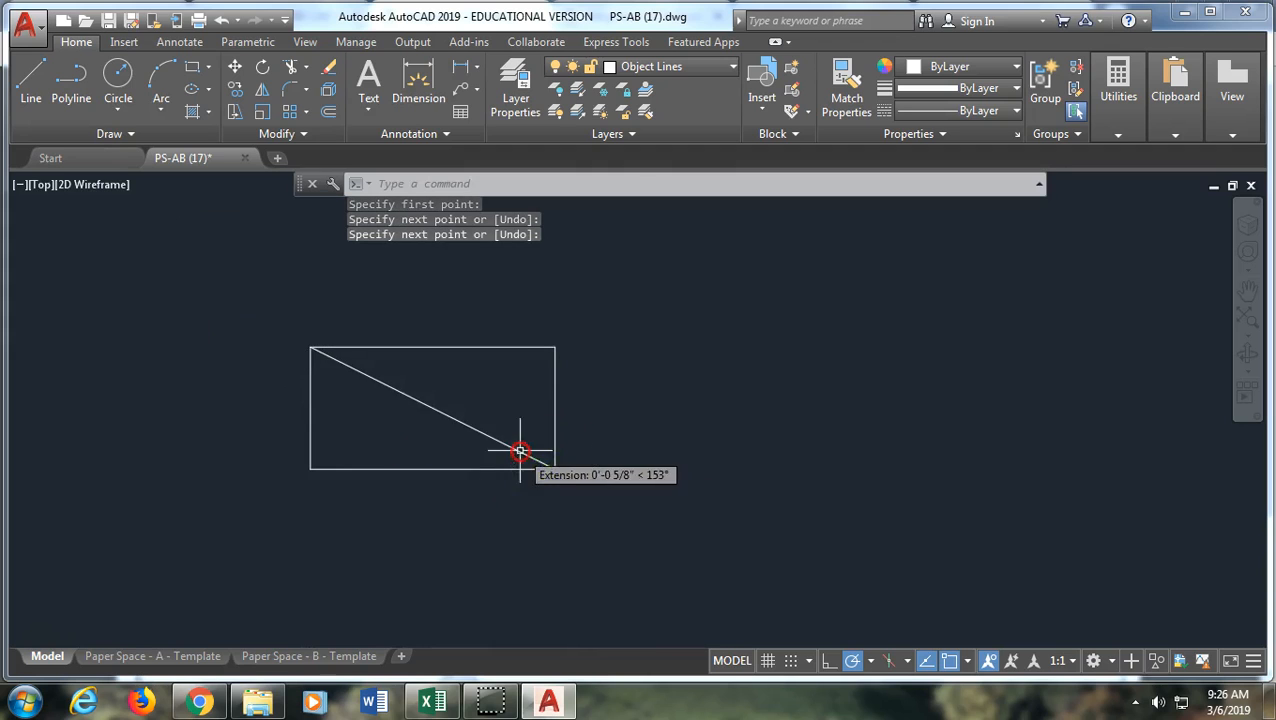
Draw the second diagonal from the rectangle's lower-left corner to its upper-right corner.
key(Return)
click(311, 467)
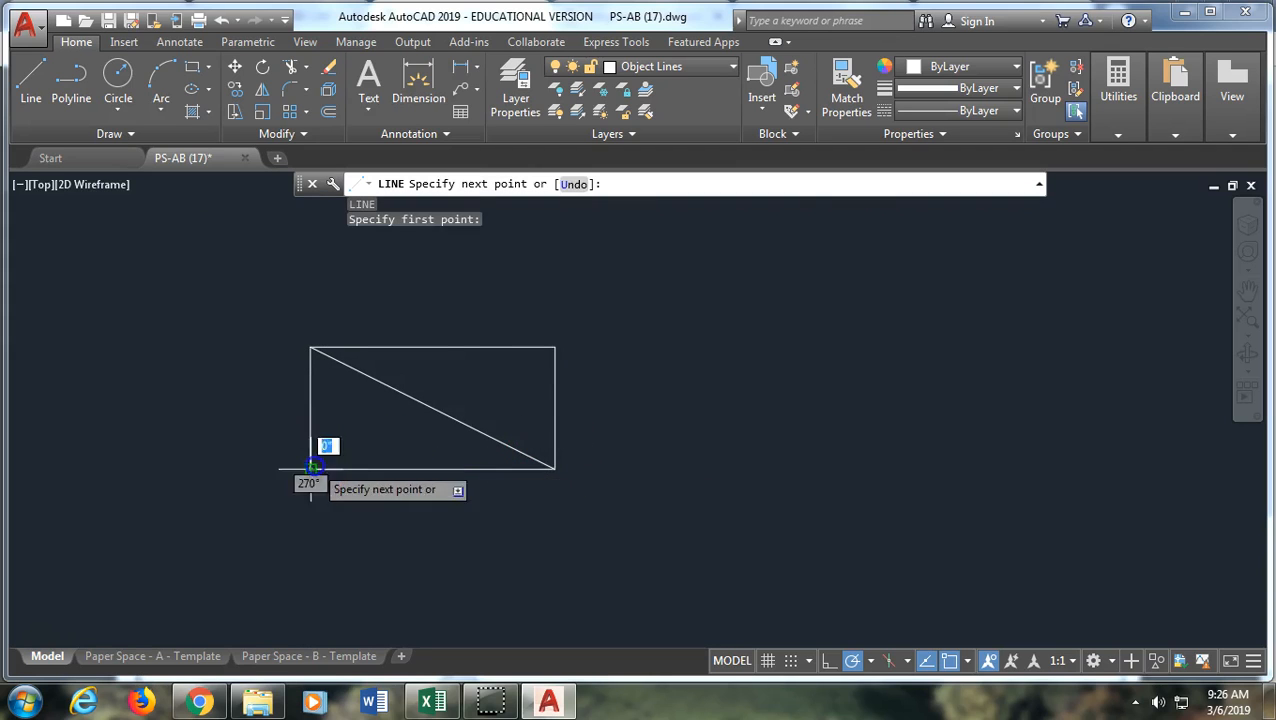
click(555, 348)
key(Return)
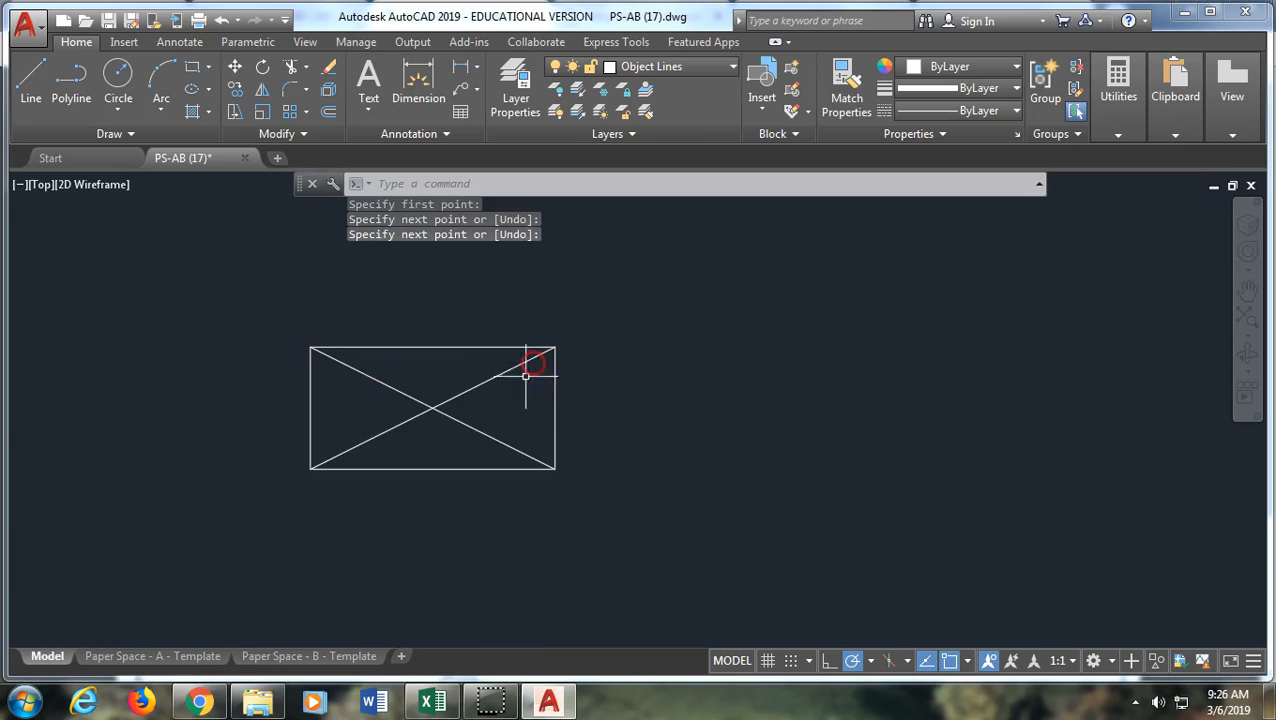
click(585, 330)
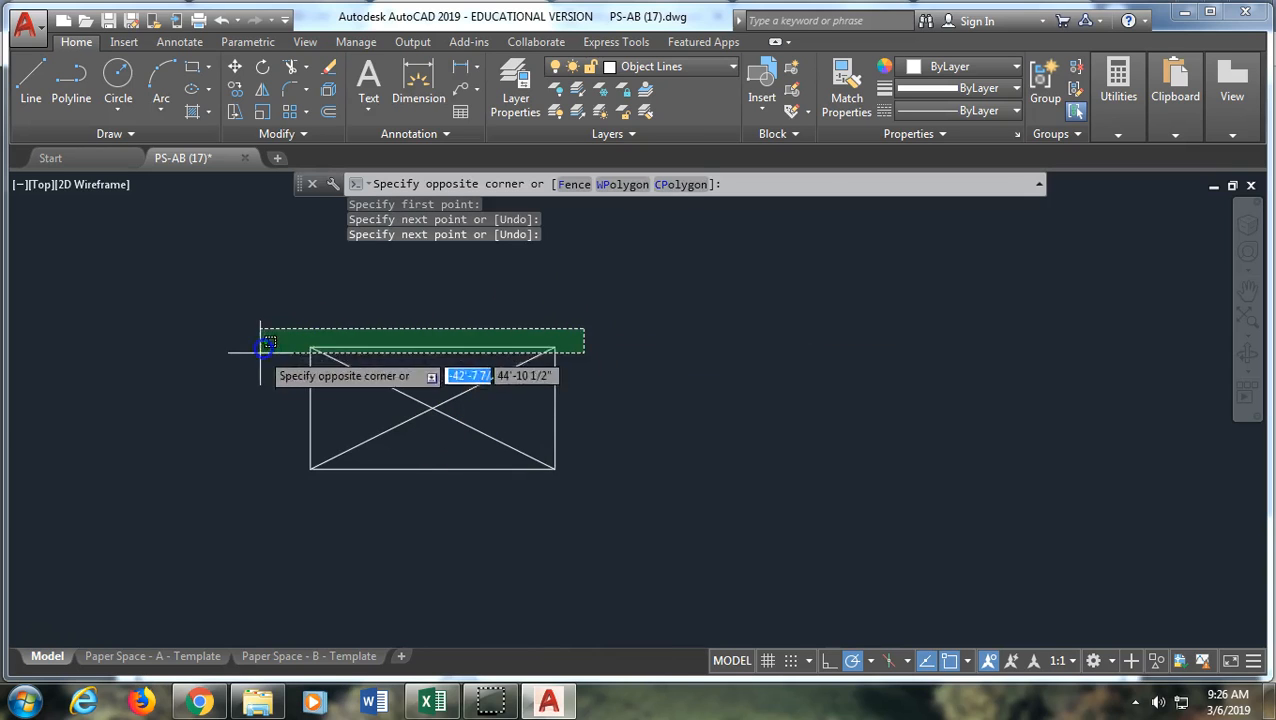
click(290, 480)
click(266, 373)
key(Escape)
key(Escape)
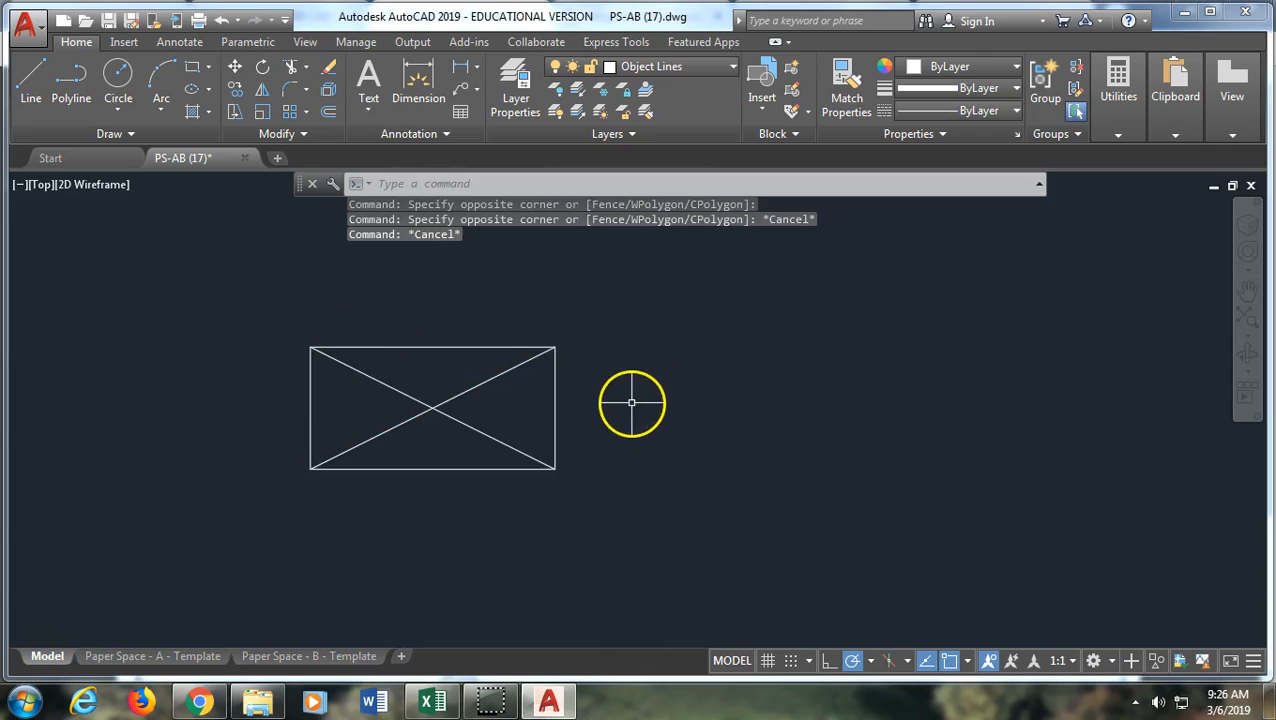
Mirror the rectangle's top and side edges and both diagonals about its bottom edge, keeping the source objects.
click(585, 442)
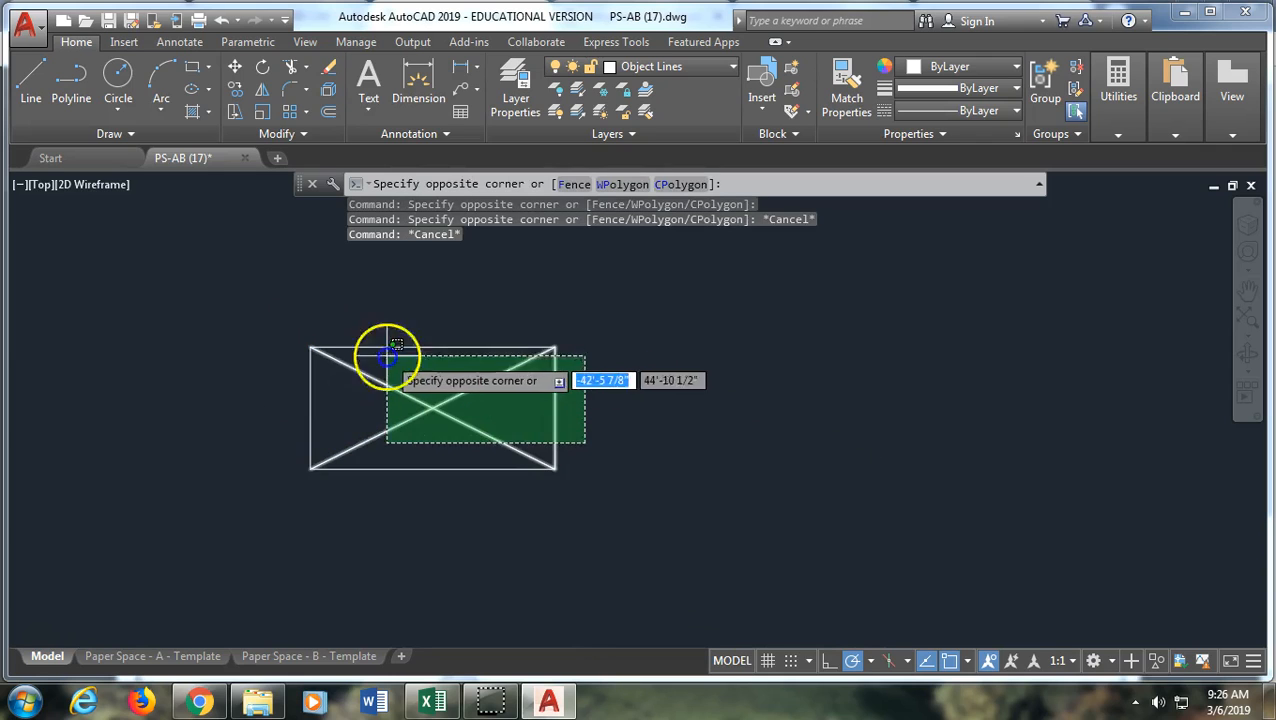
click(285, 345)
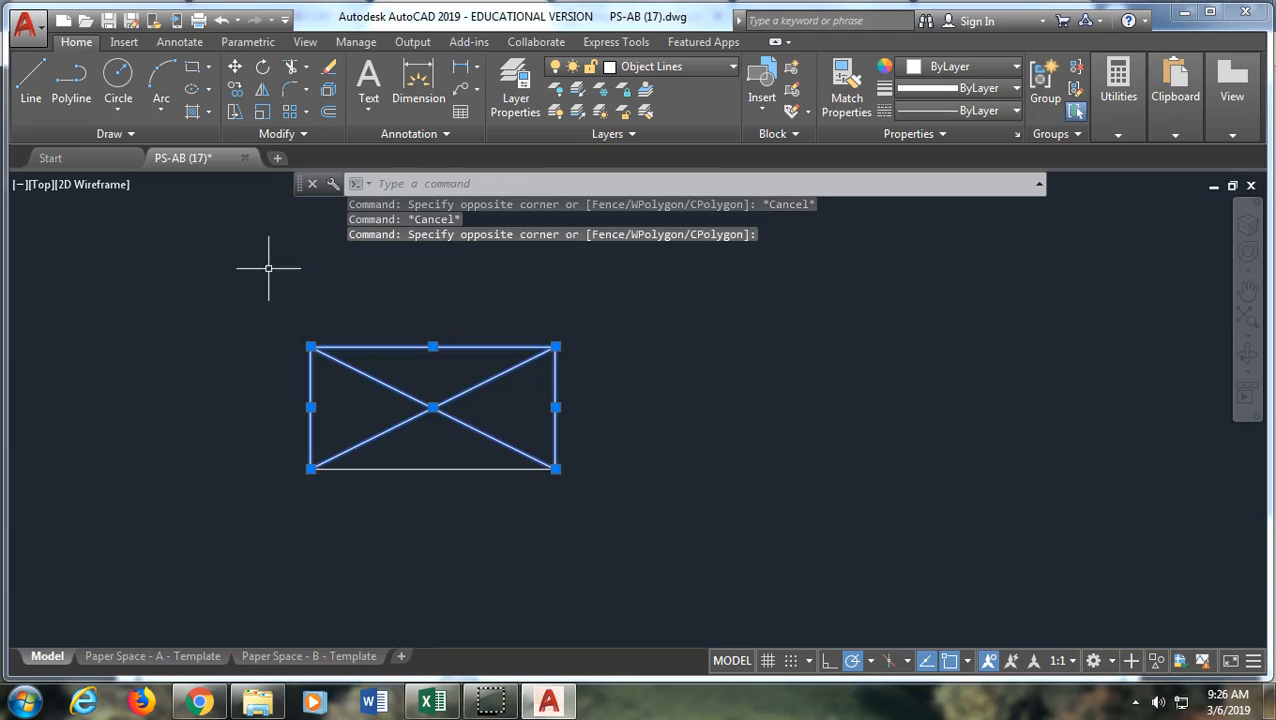
click(262, 92)
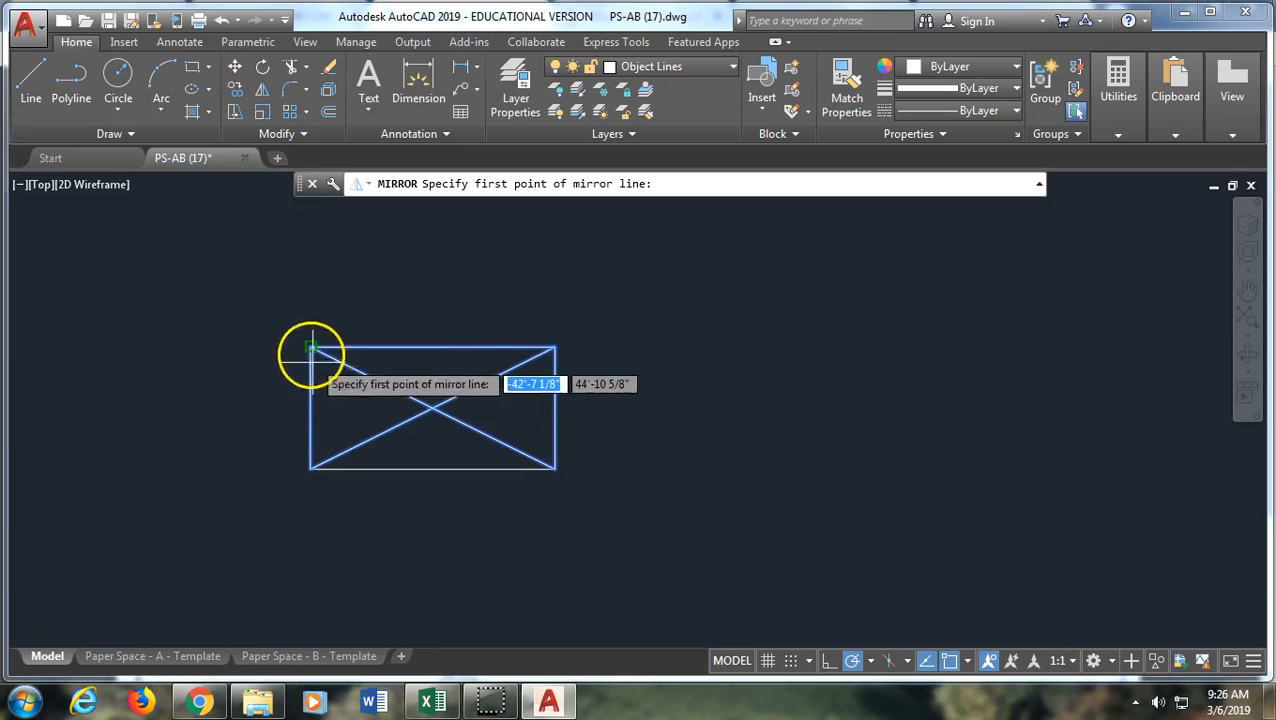
click(310, 468)
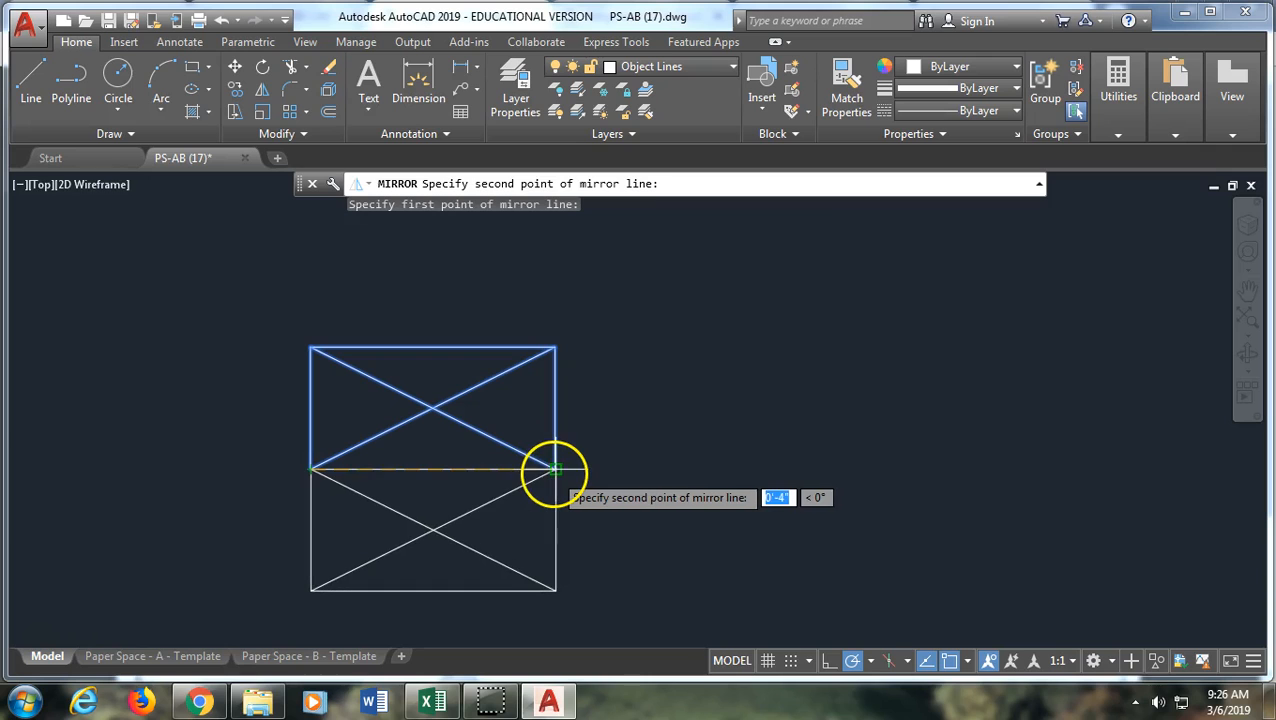
click(555, 469)
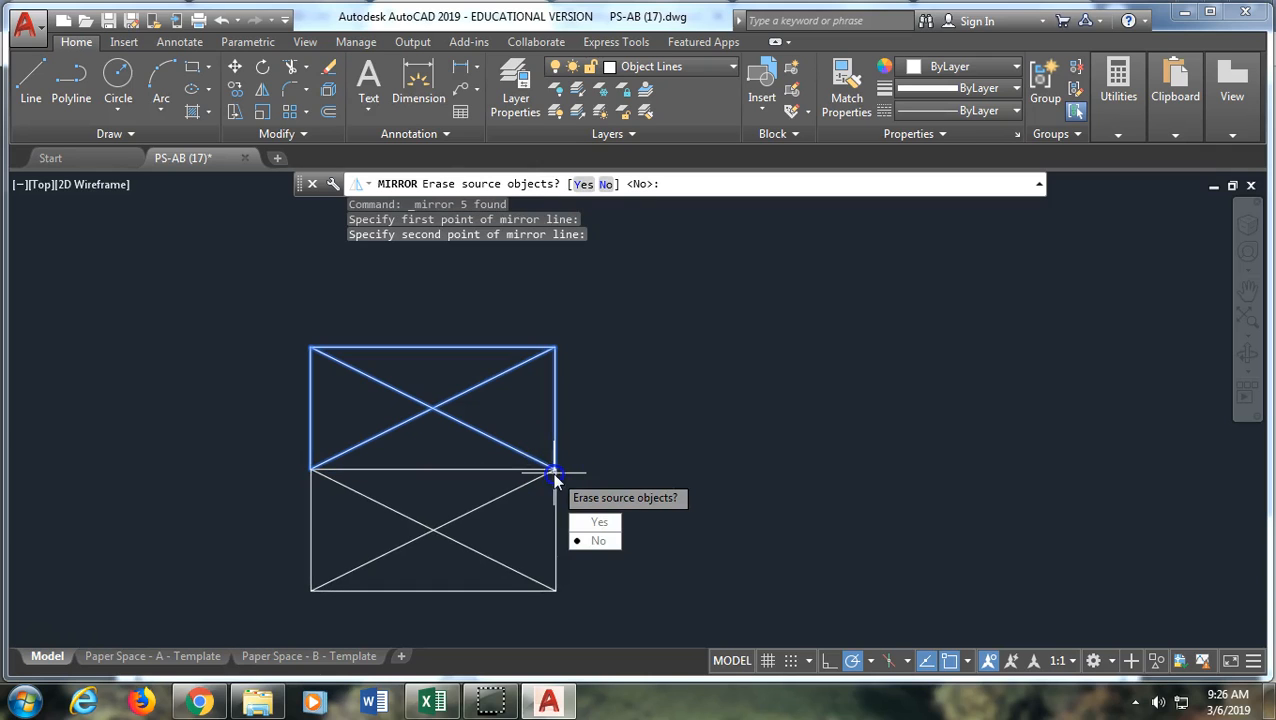
click(598, 540)
scroll(552, 320, down, 2)
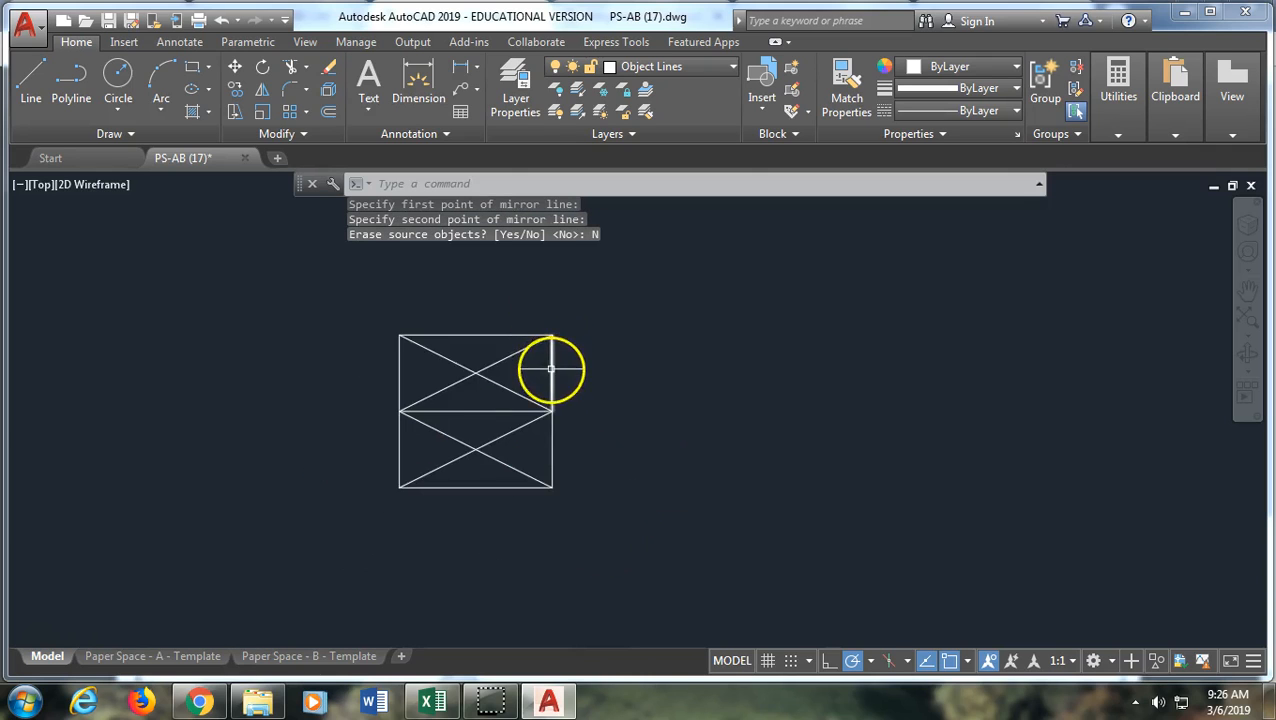
Draw a vertical line 6'10" down from the lower-right corner of the stacked crossed rectangles.
scroll(551, 369, down, 2)
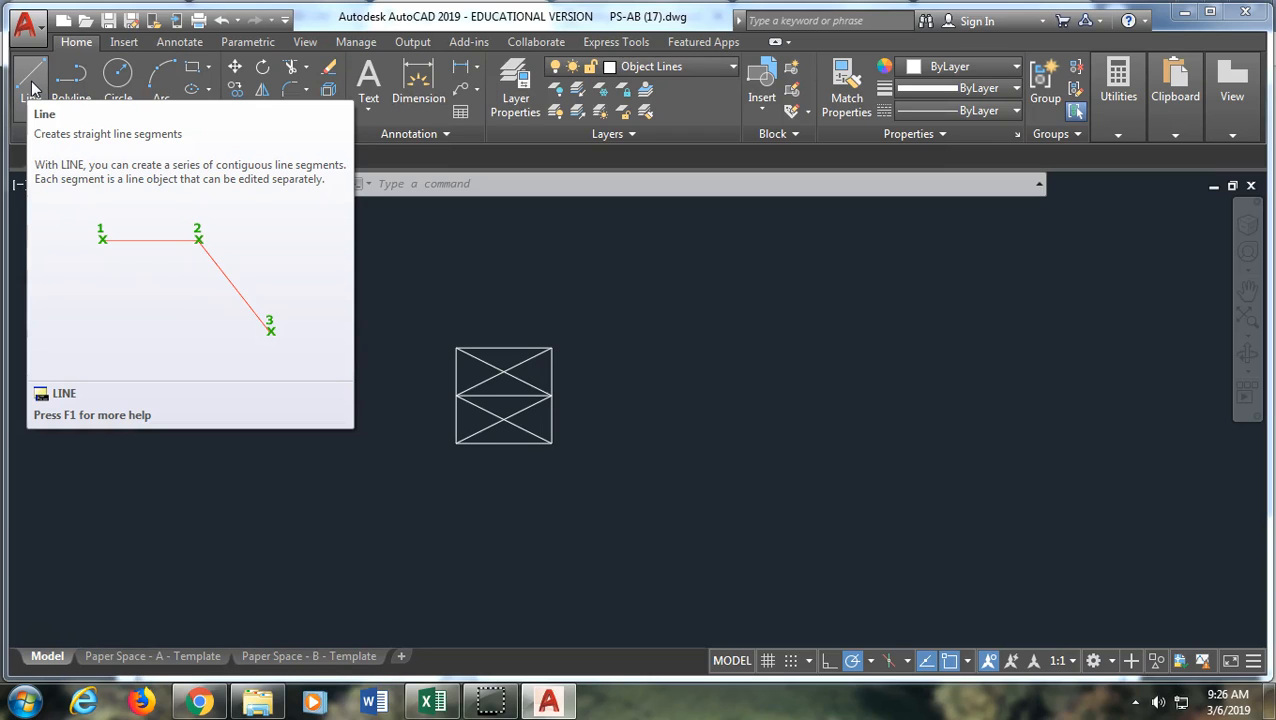
click(33, 88)
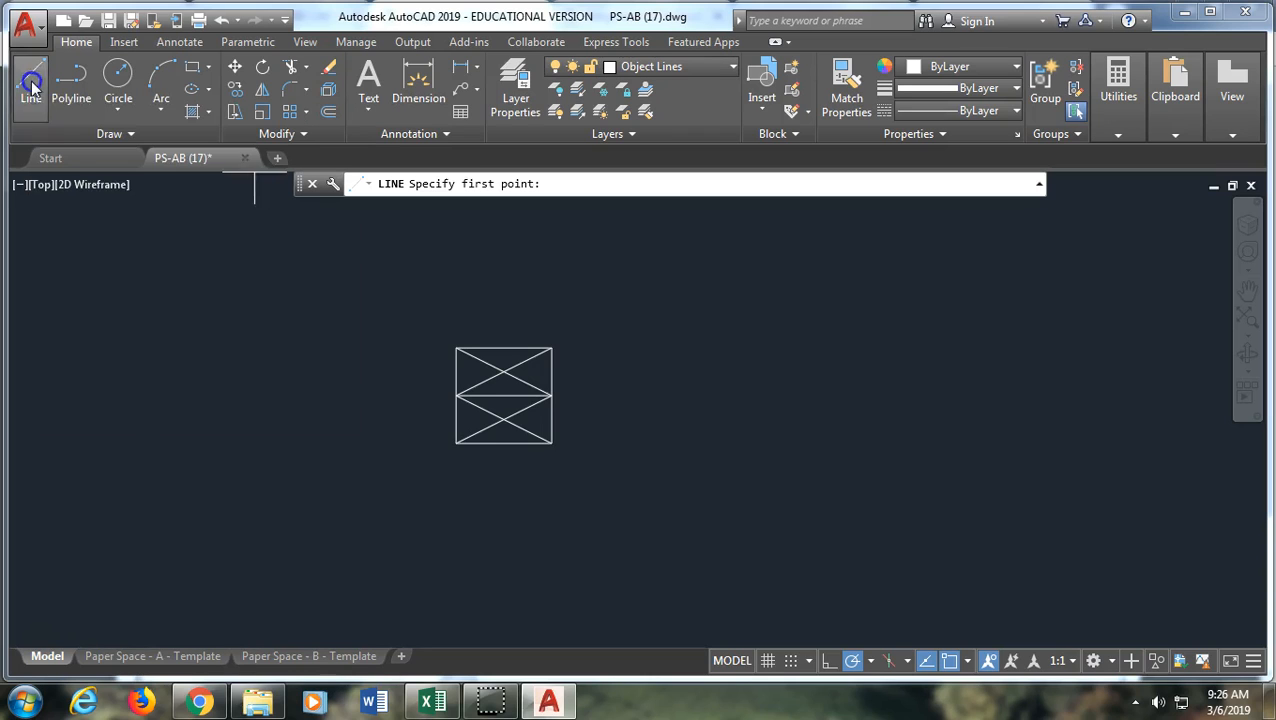
click(552, 441)
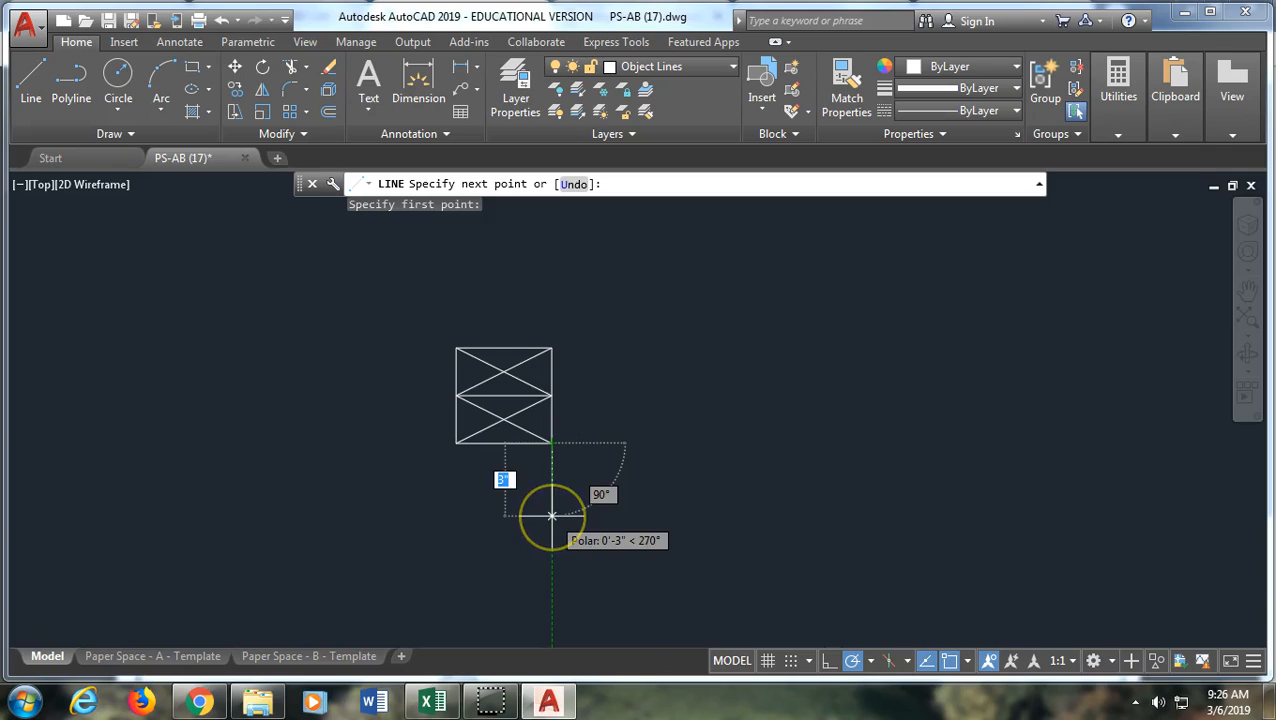
text(6')
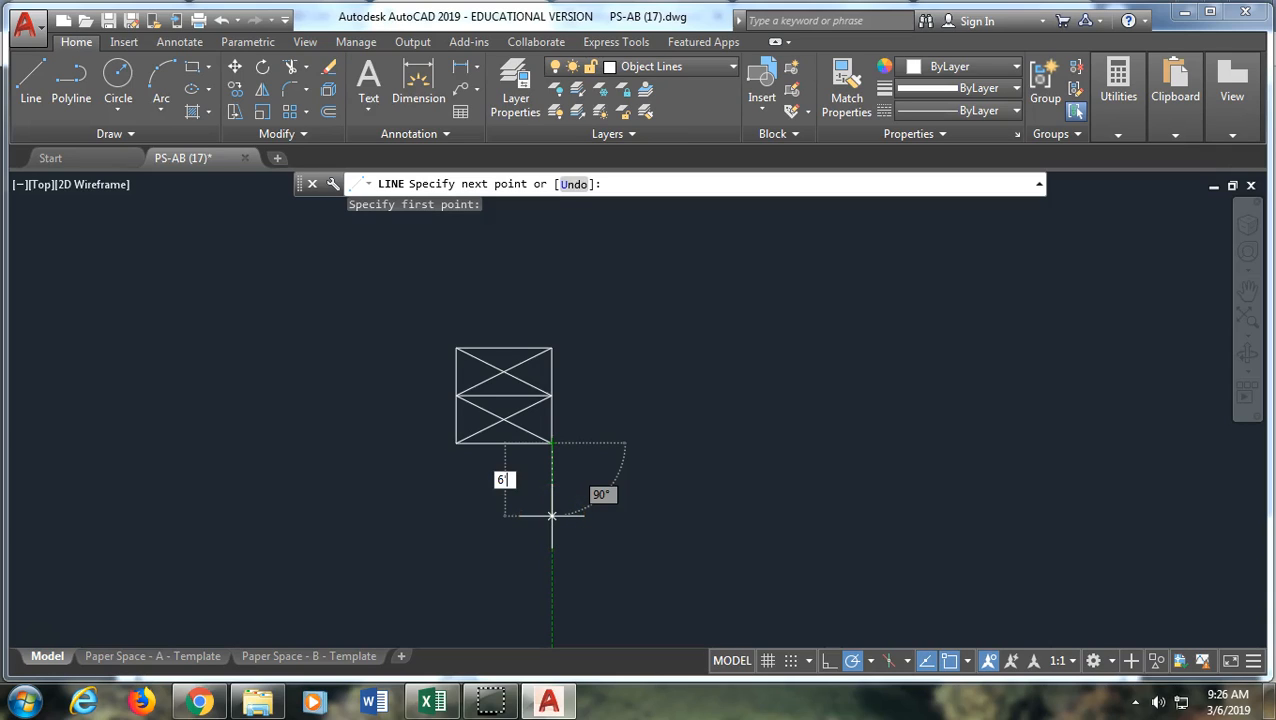
text(10")
key(Return)
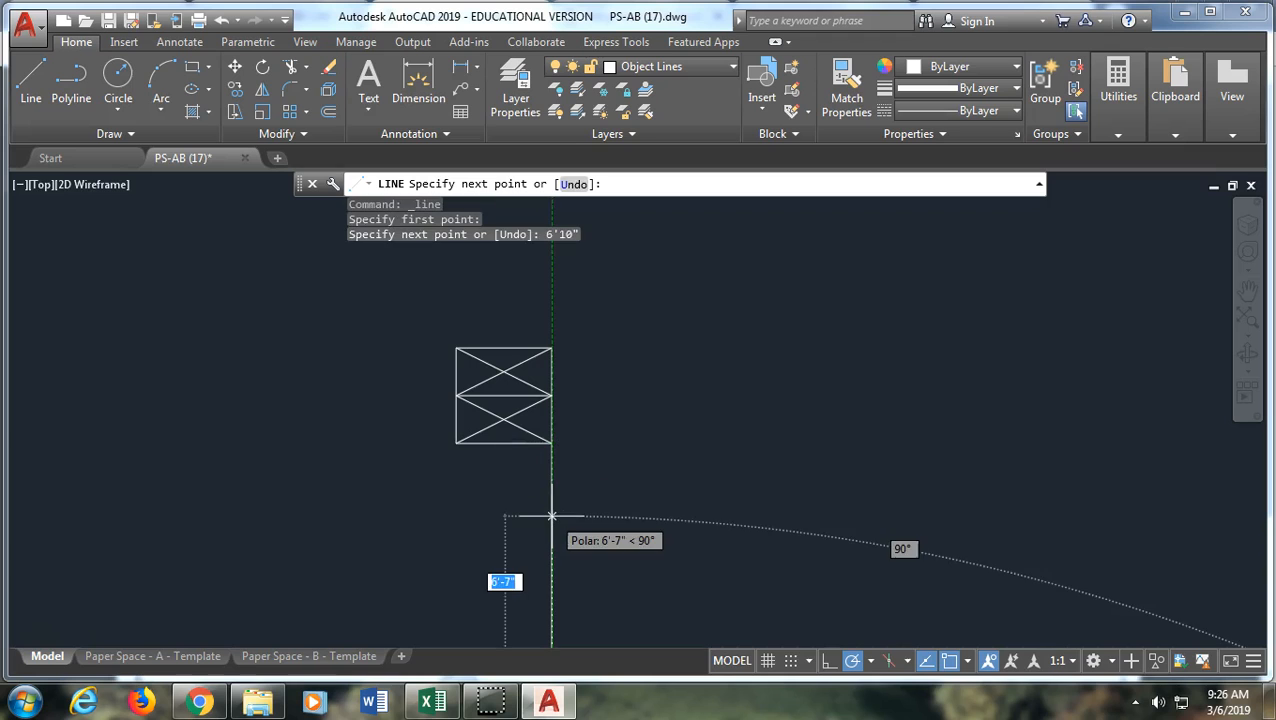
right_click(580, 454)
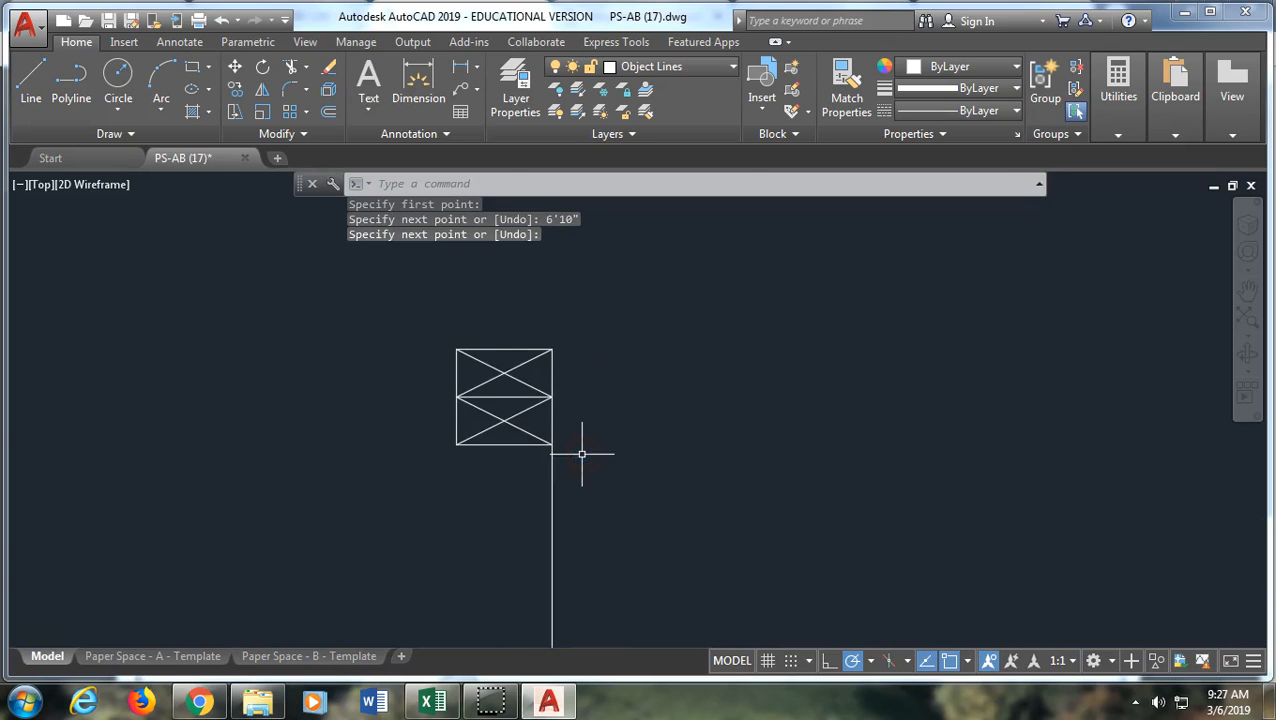
middle_click(581, 454)
middle_click(581, 454)
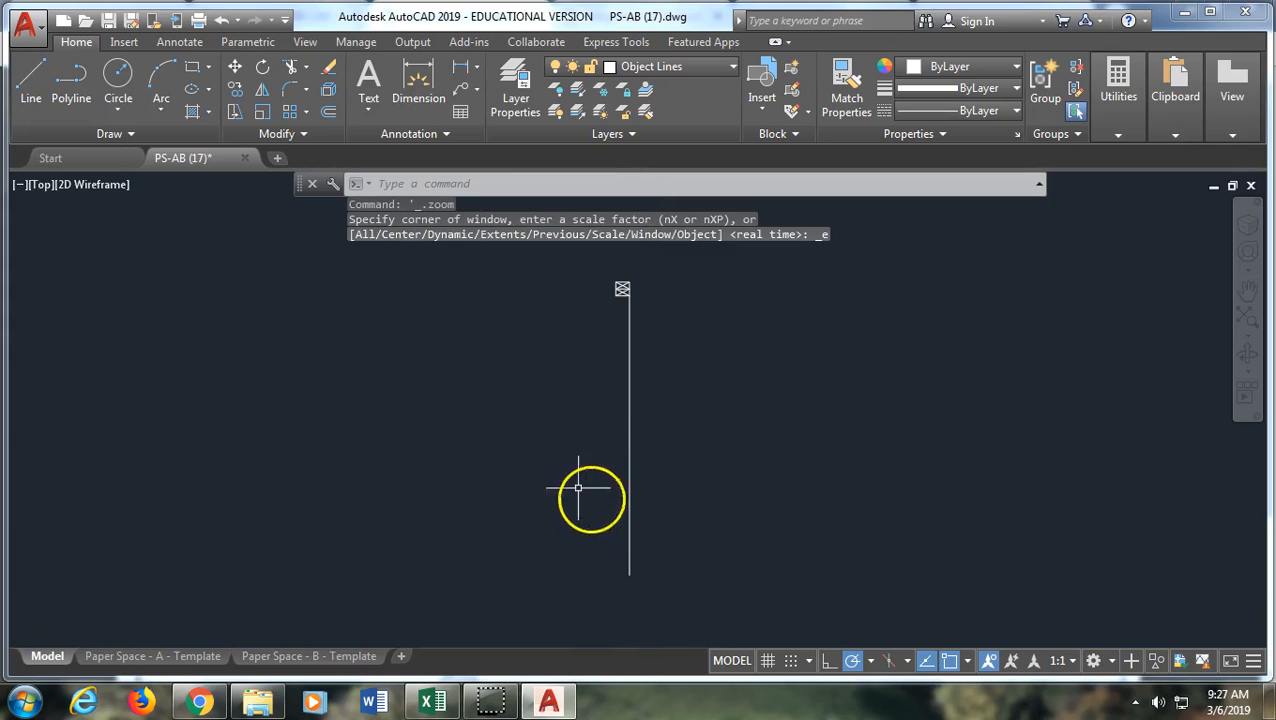
Copy the upper crossed rectangle's top, left and bottom edges and both diagonals, placing its upper-right corner at the long line's lower end.
click(30, 80)
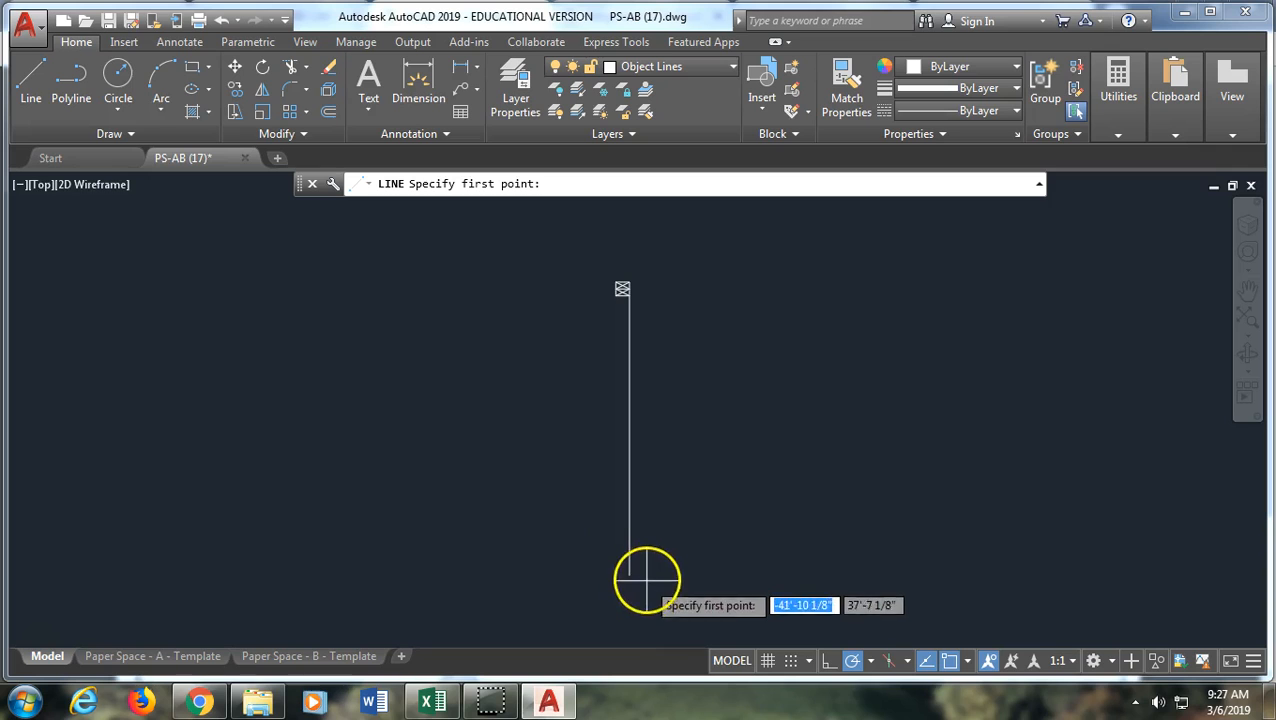
scroll(588, 264, up, 2)
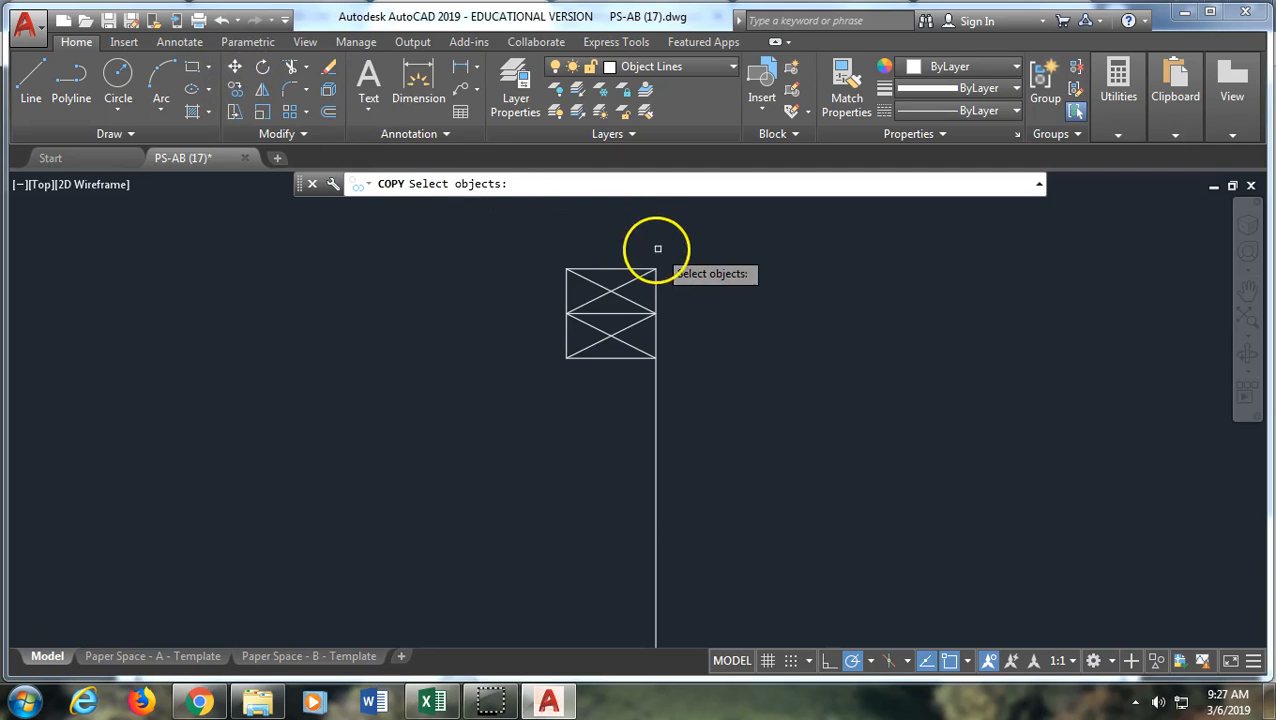
click(633, 268)
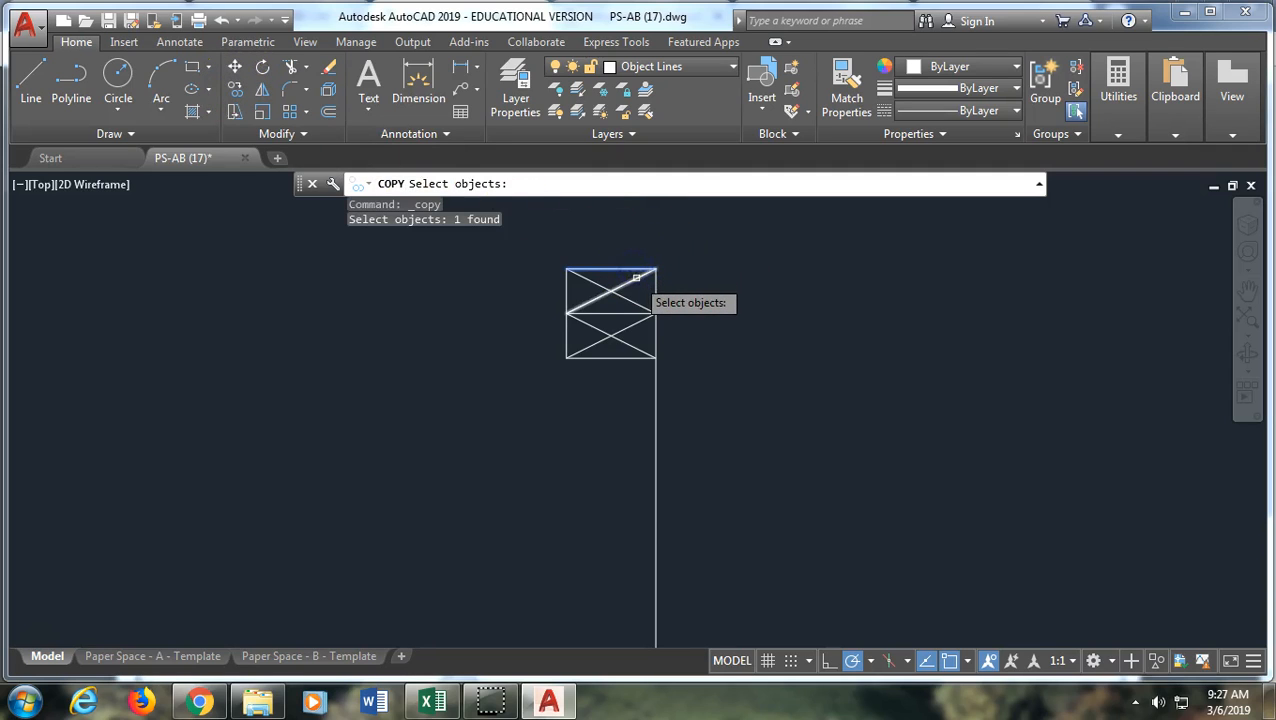
click(642, 275)
click(634, 301)
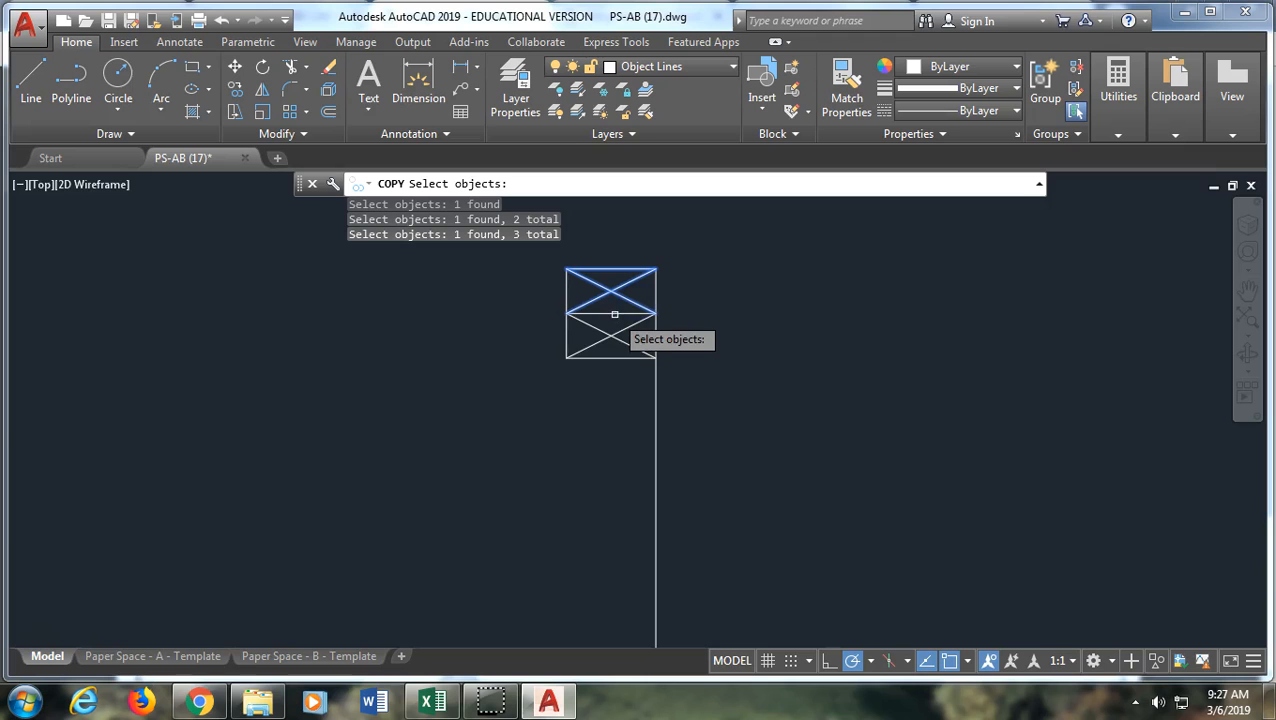
click(567, 292)
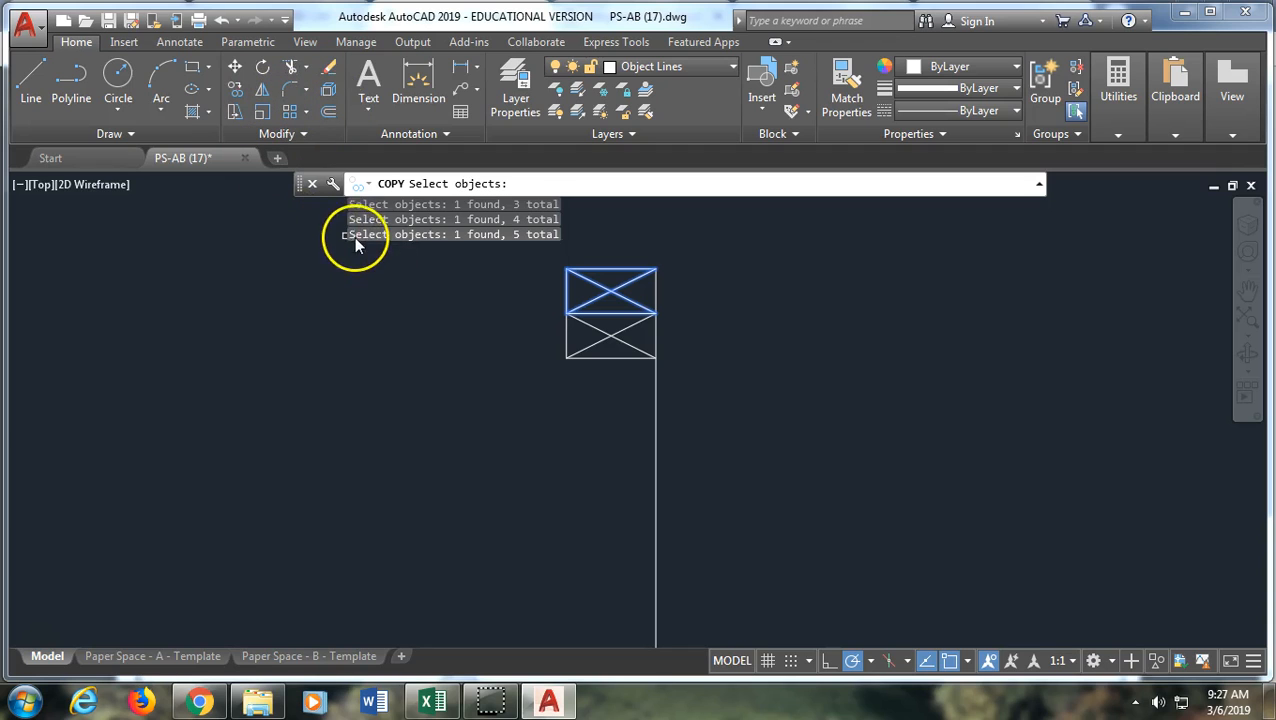
key(Return)
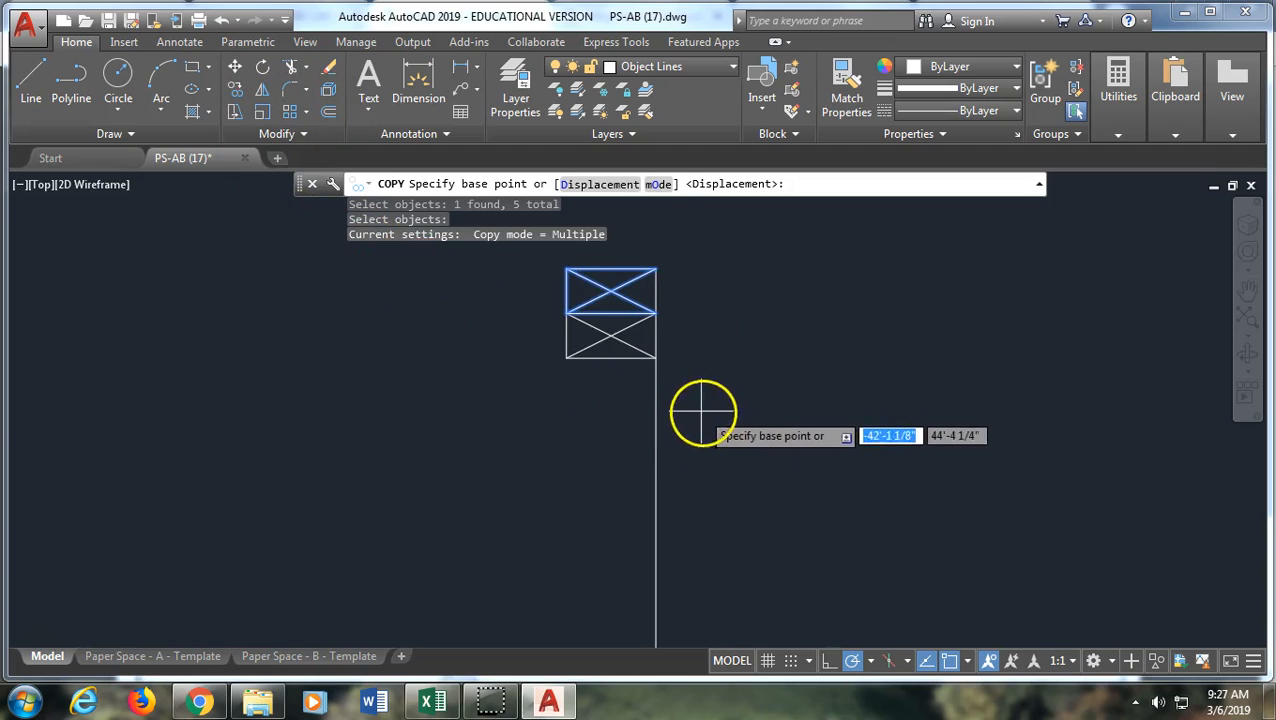
click(655, 268)
middle_drag(712, 533, 686, 325)
scroll(681, 430, down, 5)
middle_drag(706, 531, 656, 261)
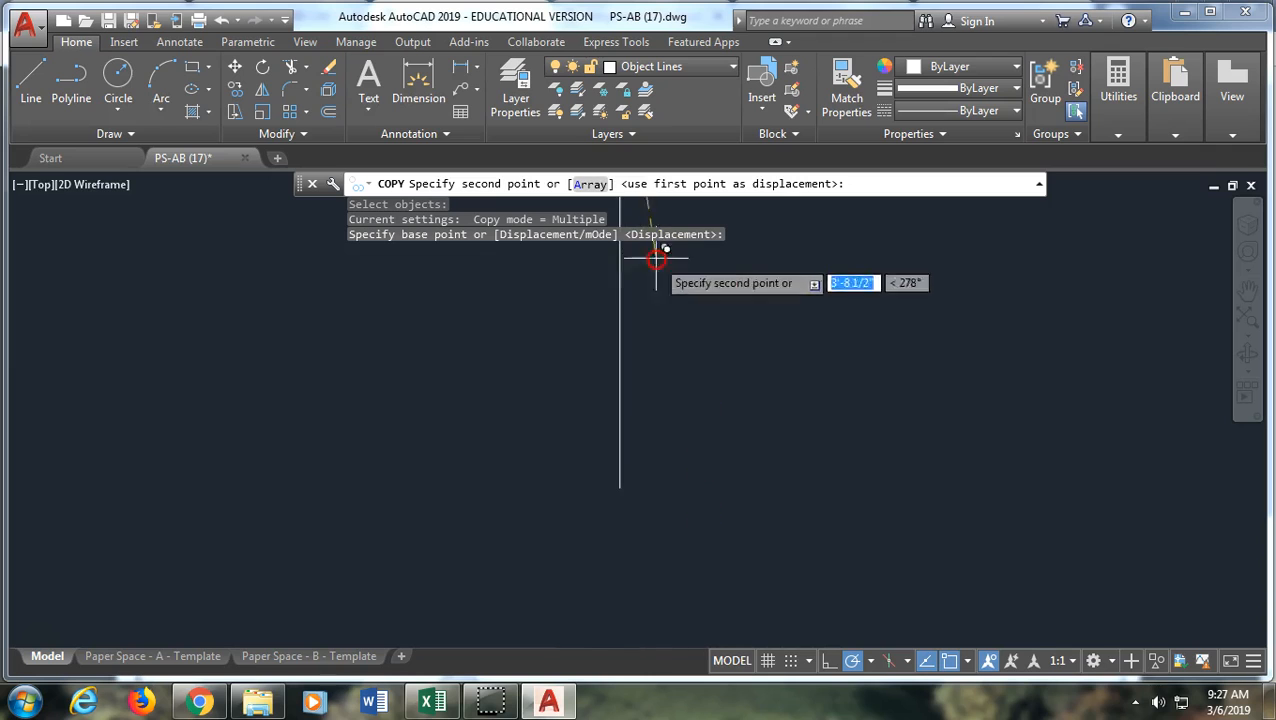
click(608, 492)
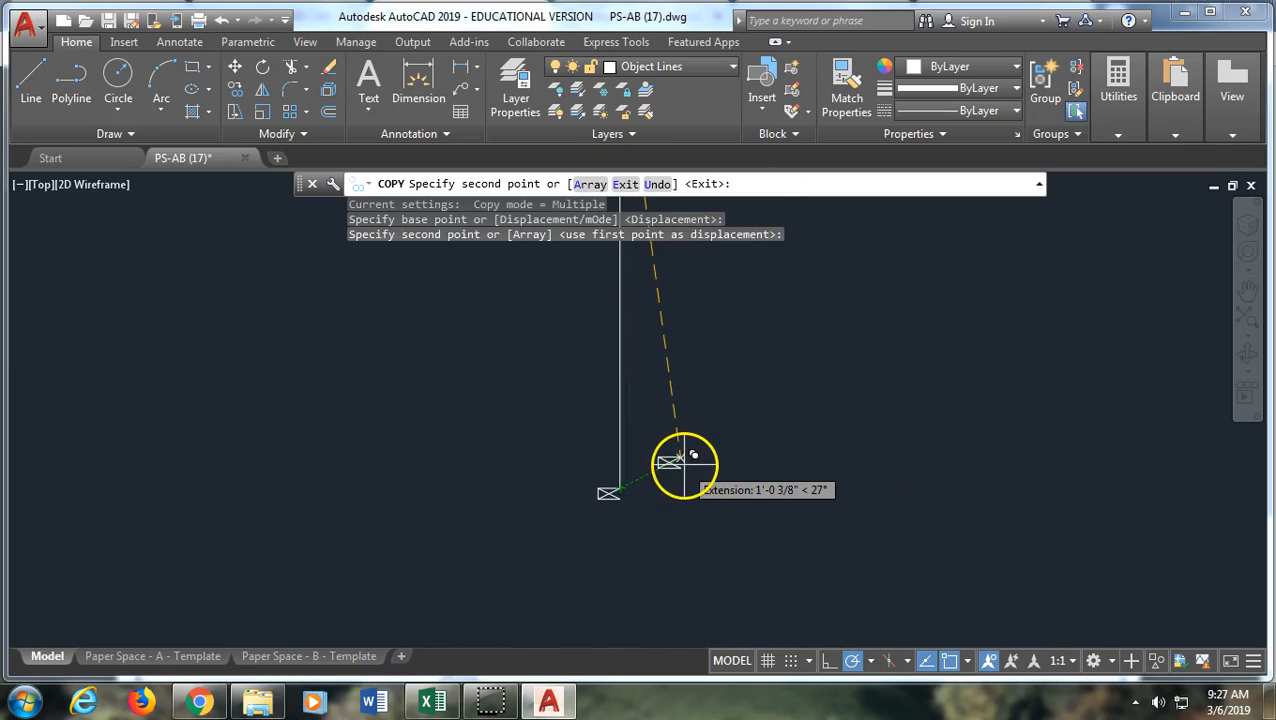
right_click(684, 463)
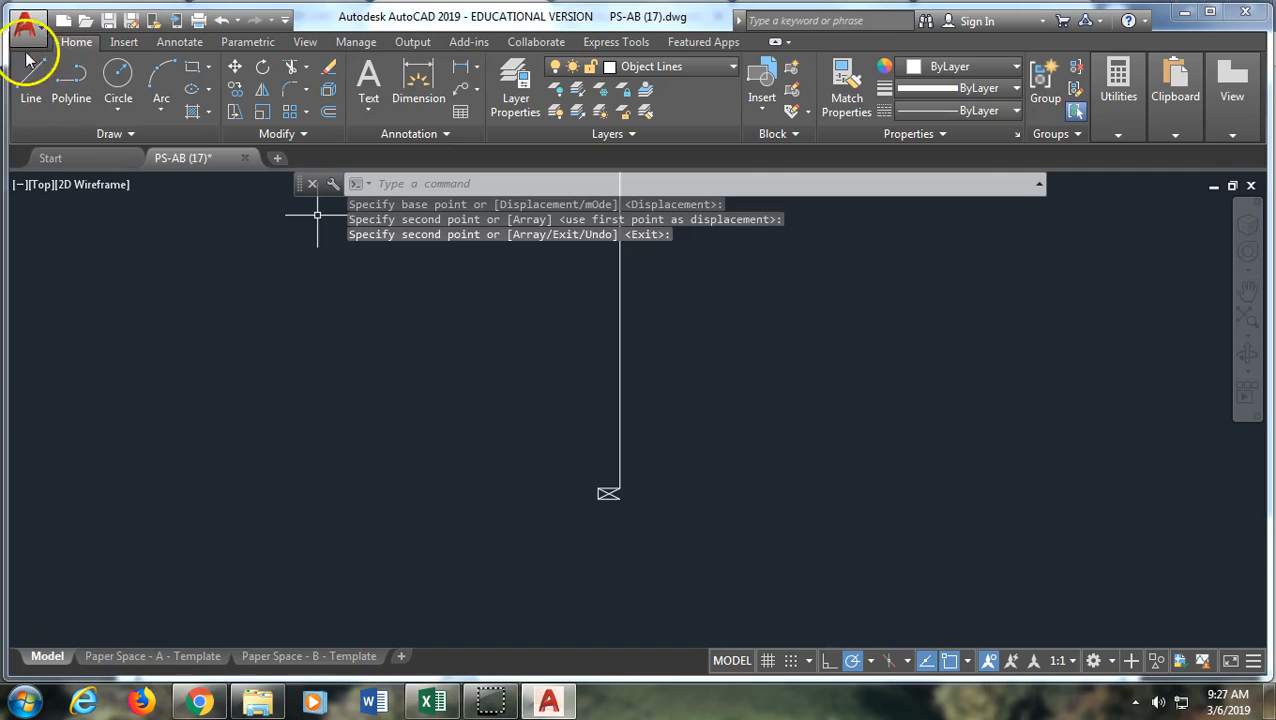
Close the copied rectangle by drawing its missing right edge from the upper corner to the lower corner.
click(31, 88)
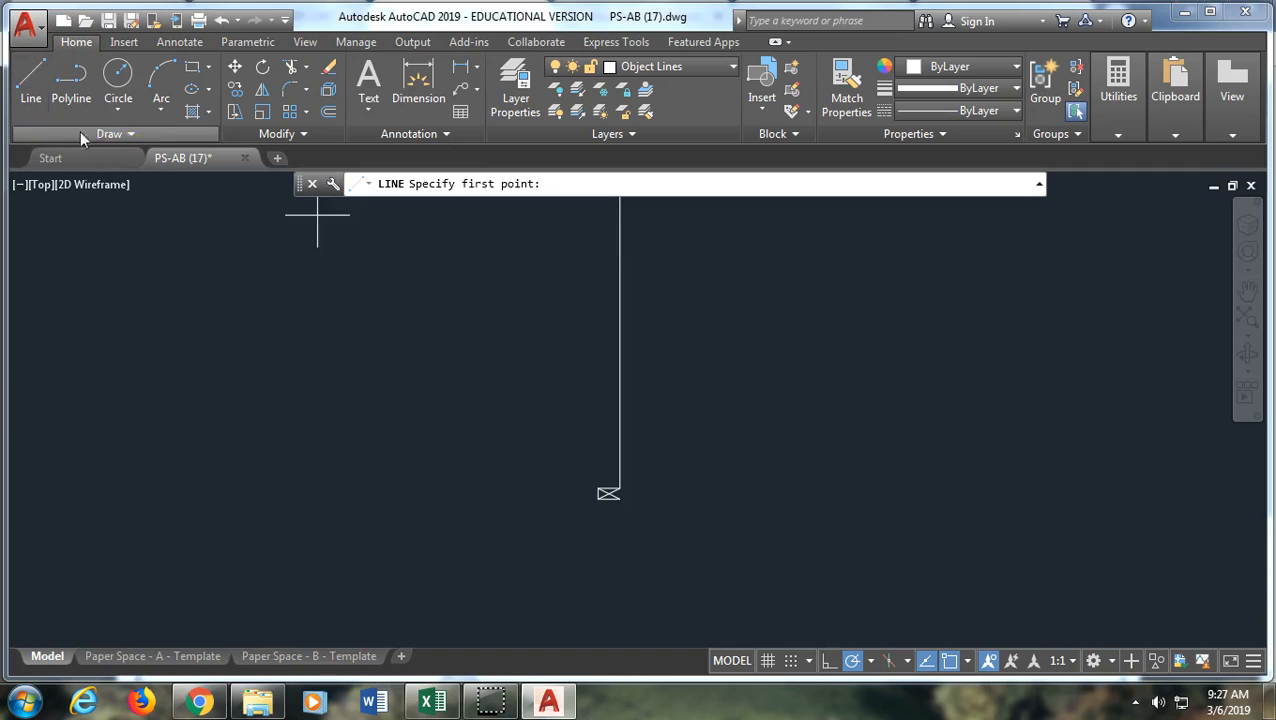
click(619, 490)
click(612, 494)
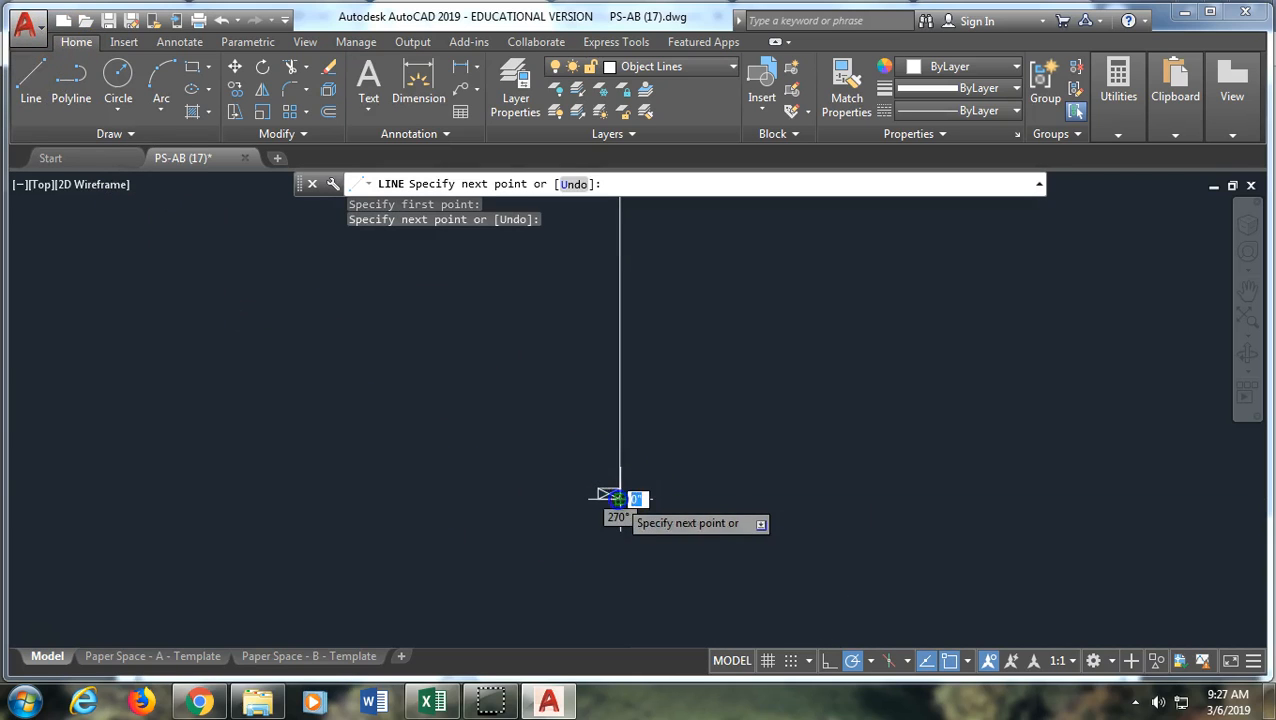
right_click(649, 489)
scroll(501, 390, down, 3)
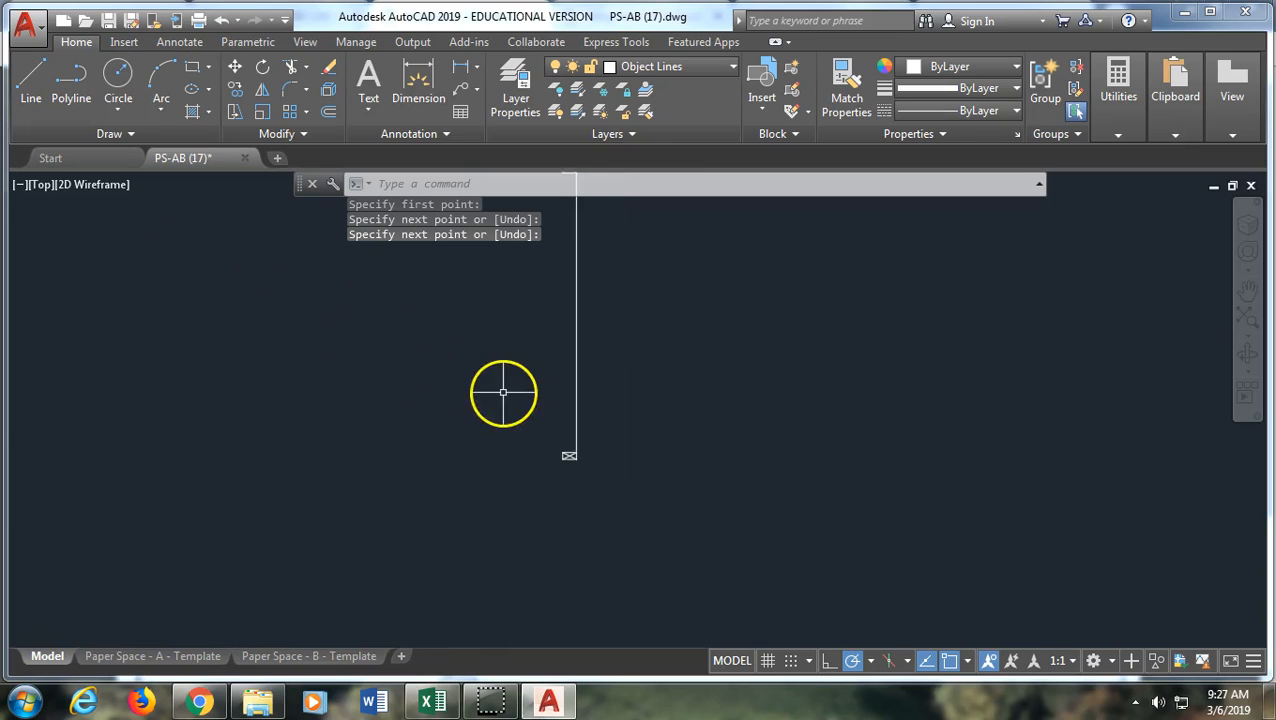
Draw the second long vertical line from the bottom block's upper-left corner up to the stacked rectangles' lower-left corner.
middle_drag(530, 337, 501, 421)
click(50, 82)
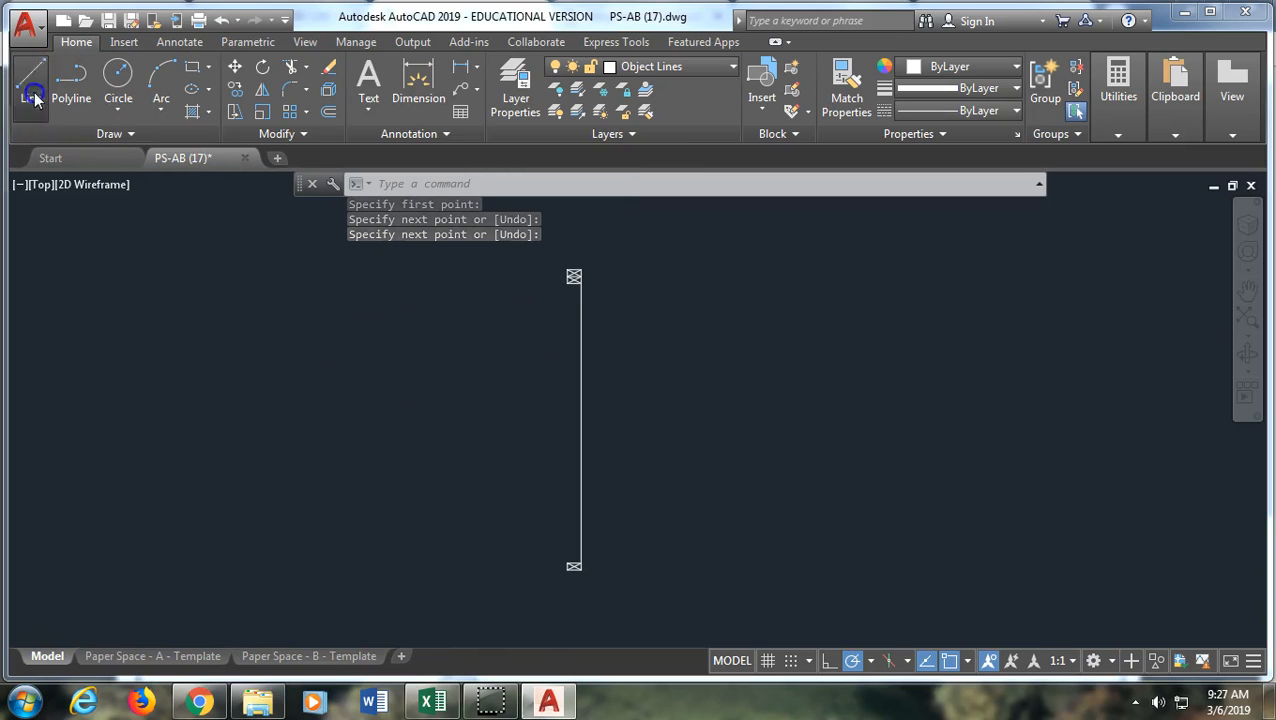
click(571, 564)
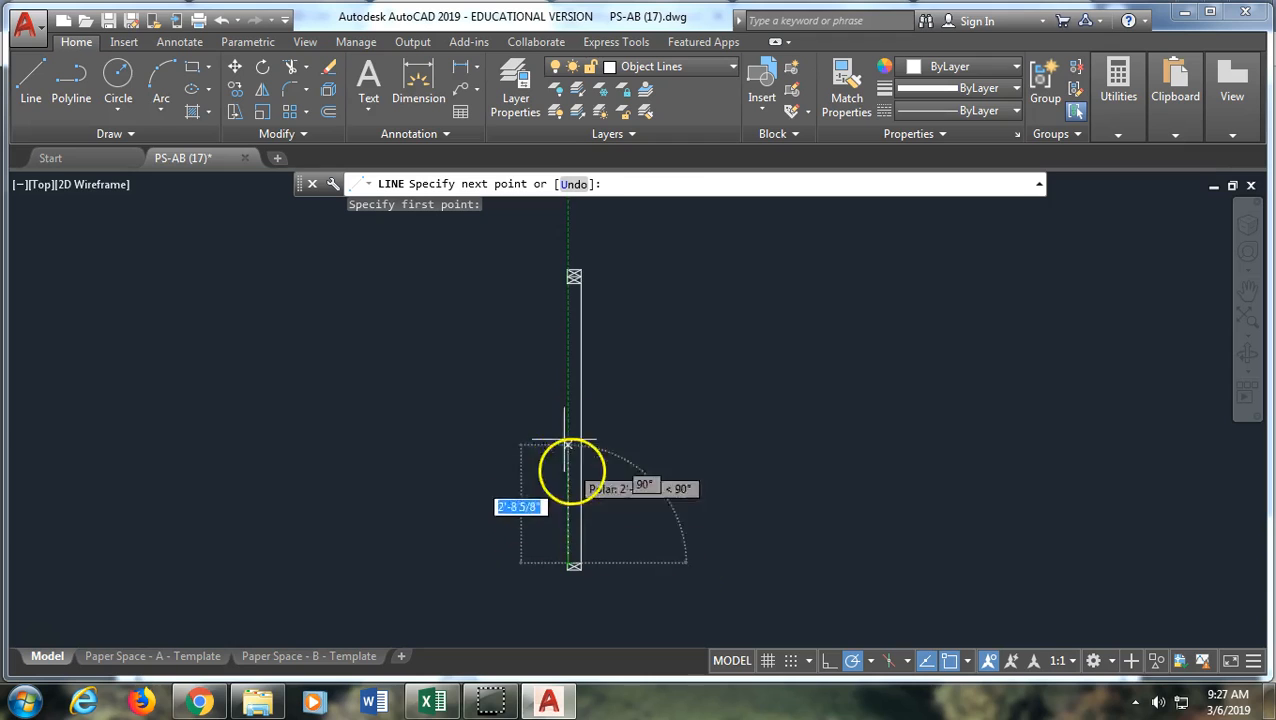
click(573, 277)
key(Return)
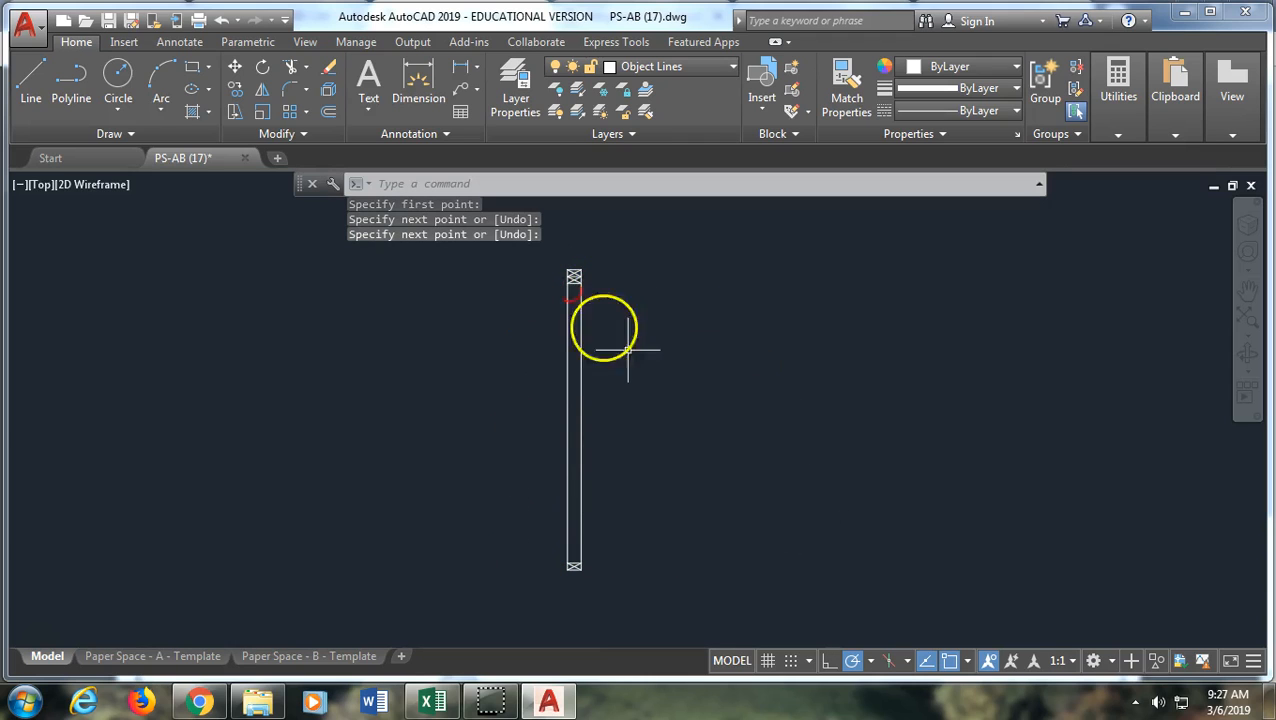
Start a line at the left end of the edge shared by the stacked rectangles and run it 0.5" left.
mouse_move(569, 388)
middle_down()
mouse_move(561, 470)
mouse_move(521, 376)
mouse_move(515, 407)
middle_up()
scroll(521, 403, up, 3)
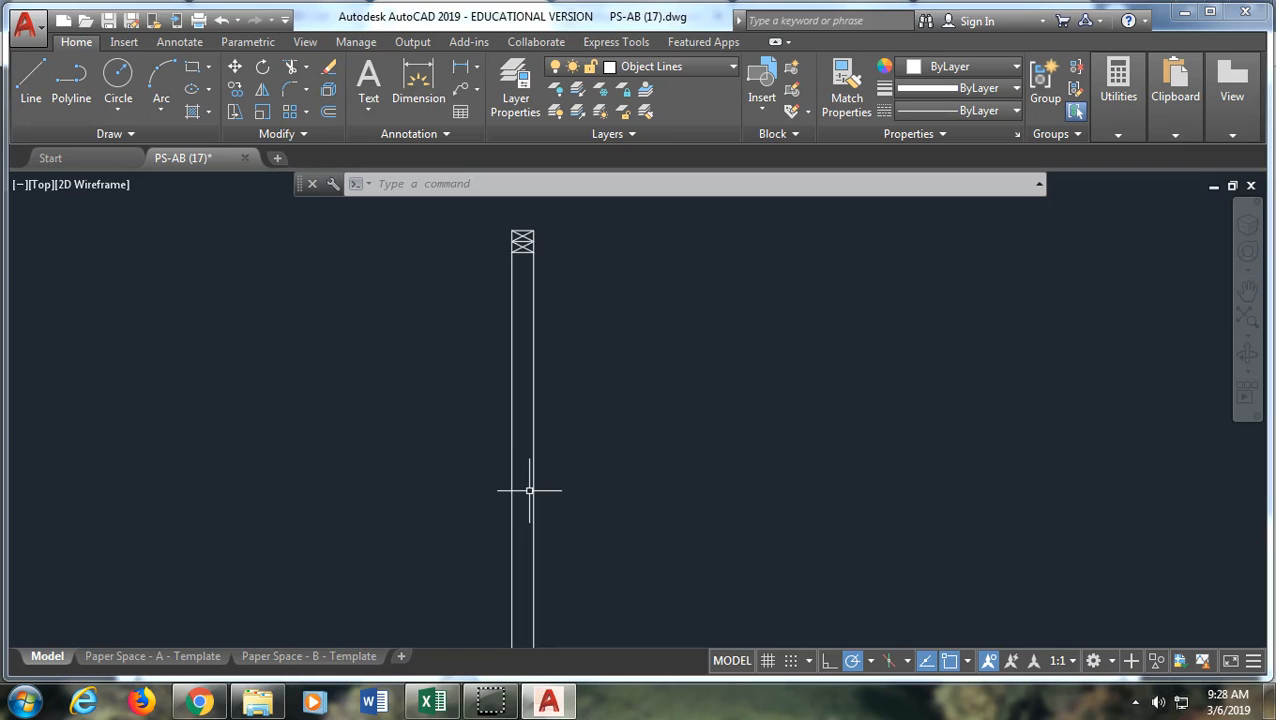
mouse_move(531, 491)
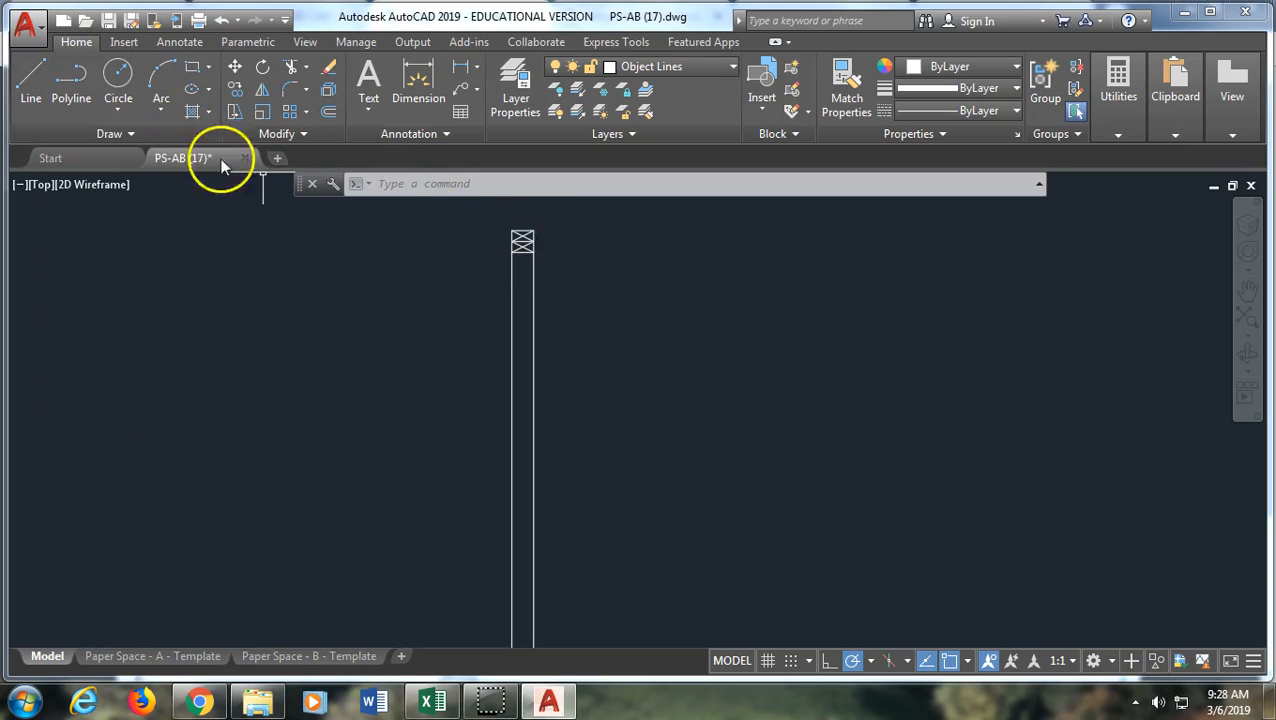
click(41, 86)
scroll(501, 263, up, 10)
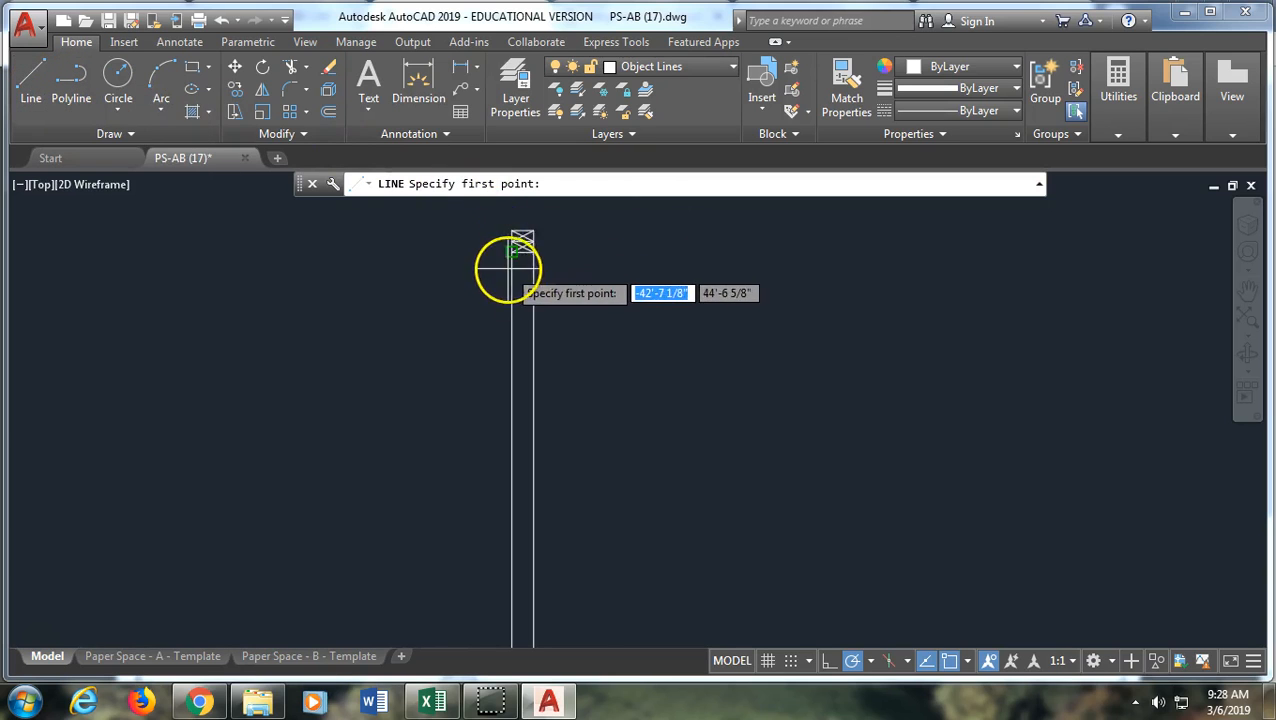
mouse_move(554, 283)
middle_down()
mouse_move(561, 507)
mouse_move(550, 437)
middle_up()
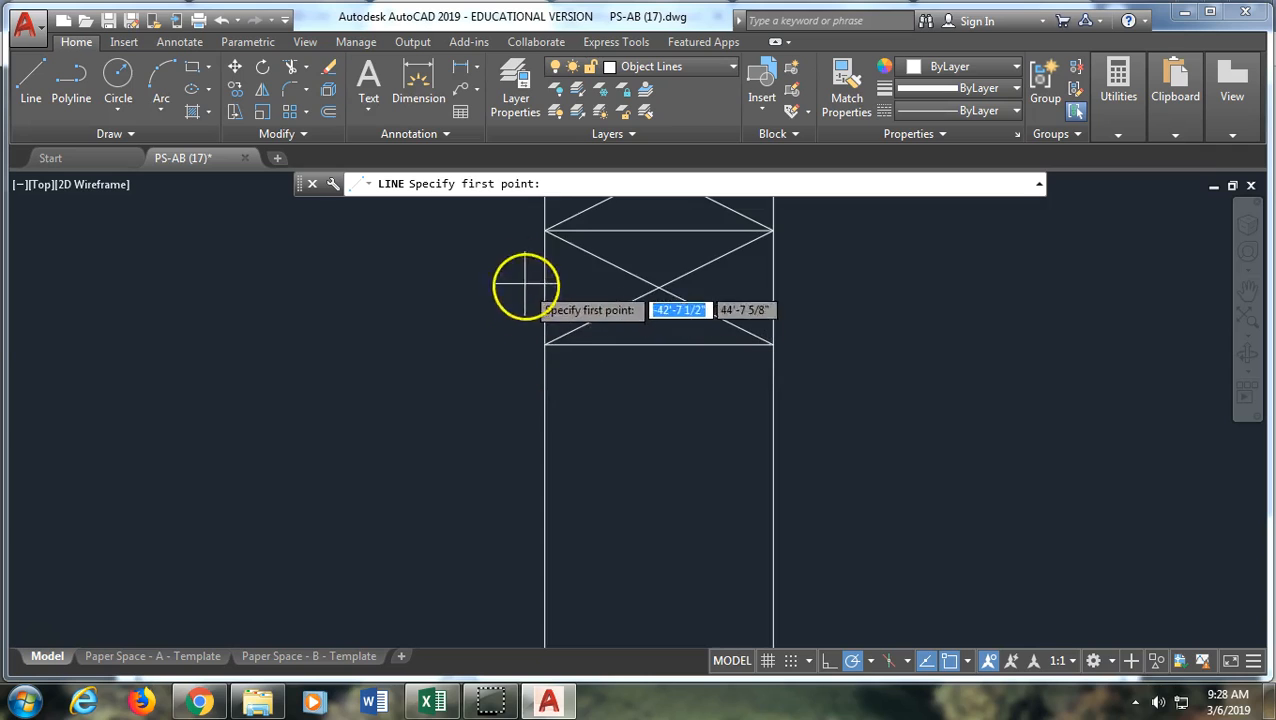
click(544, 231)
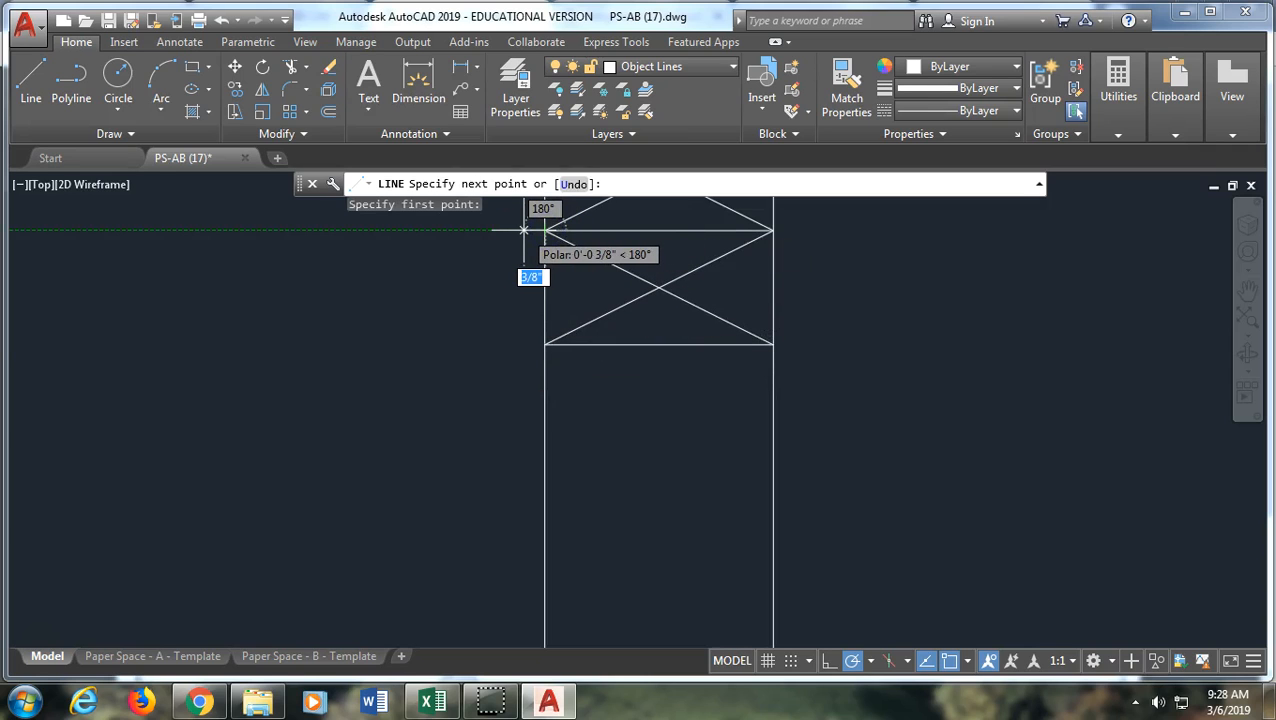
text(.5)
key(Return)
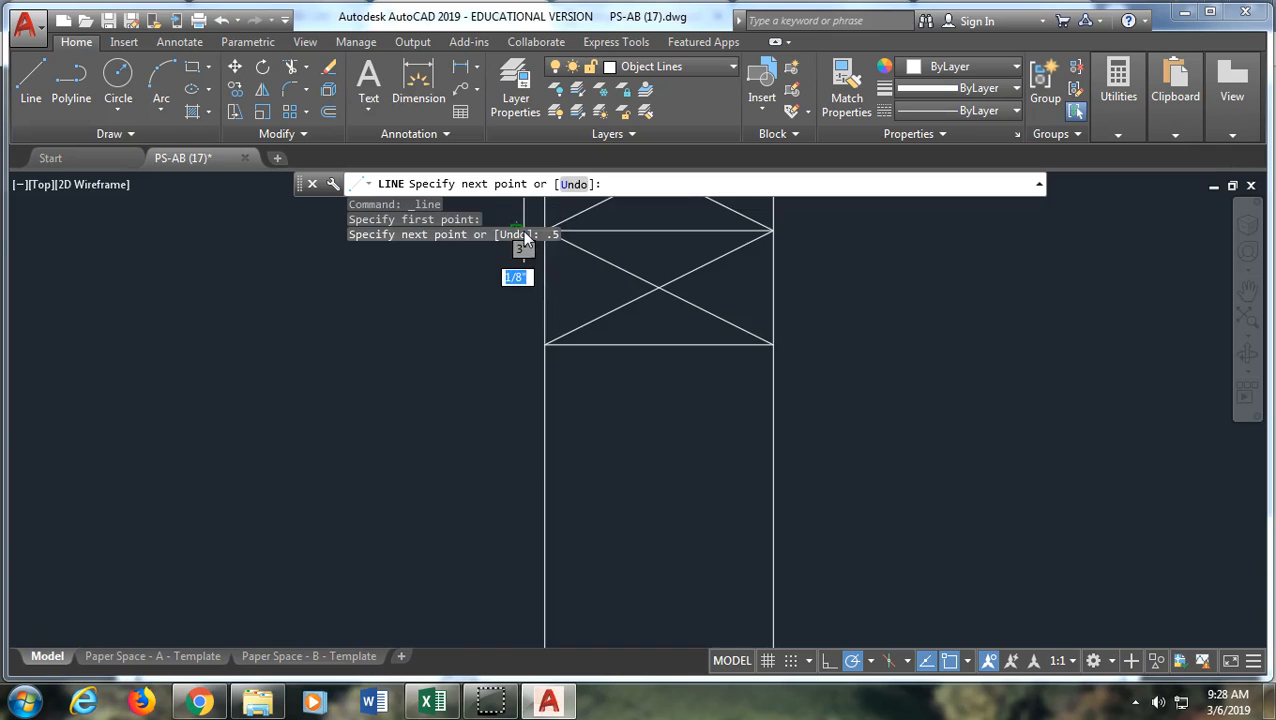
Try to run the line straight down to beside the bottom block's lower-left corner and undo that segment.
scroll(513, 507, down, 6)
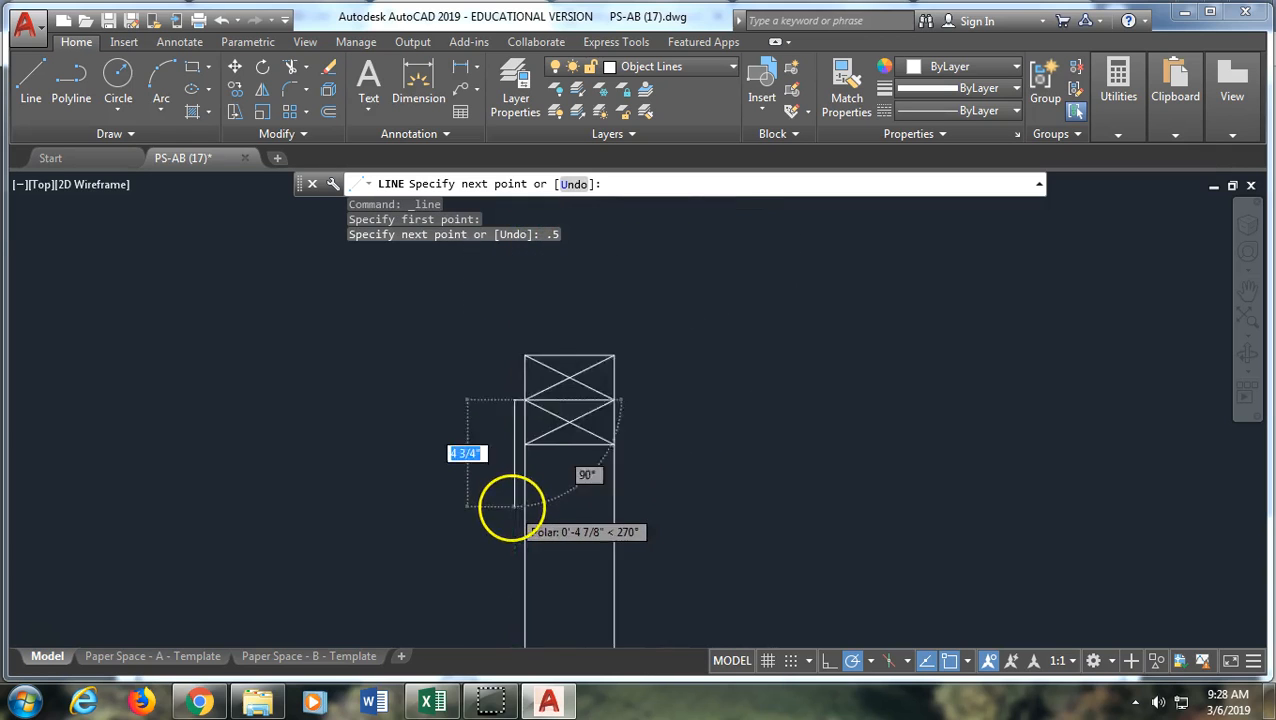
middle_drag(503, 595, 497, 250)
scroll(518, 566, down, 3)
mouse_move(513, 567)
middle_down()
mouse_move(524, 544)
mouse_move(515, 279)
middle_up()
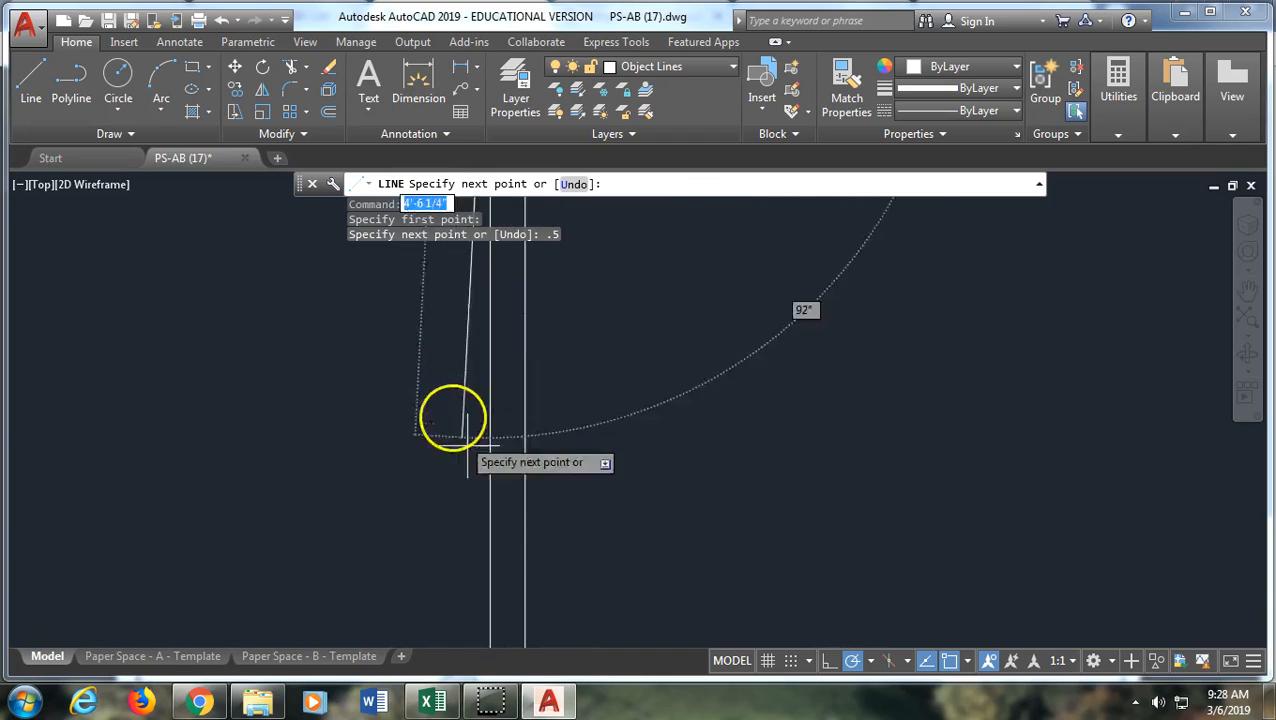
middle_drag(514, 577, 584, 393)
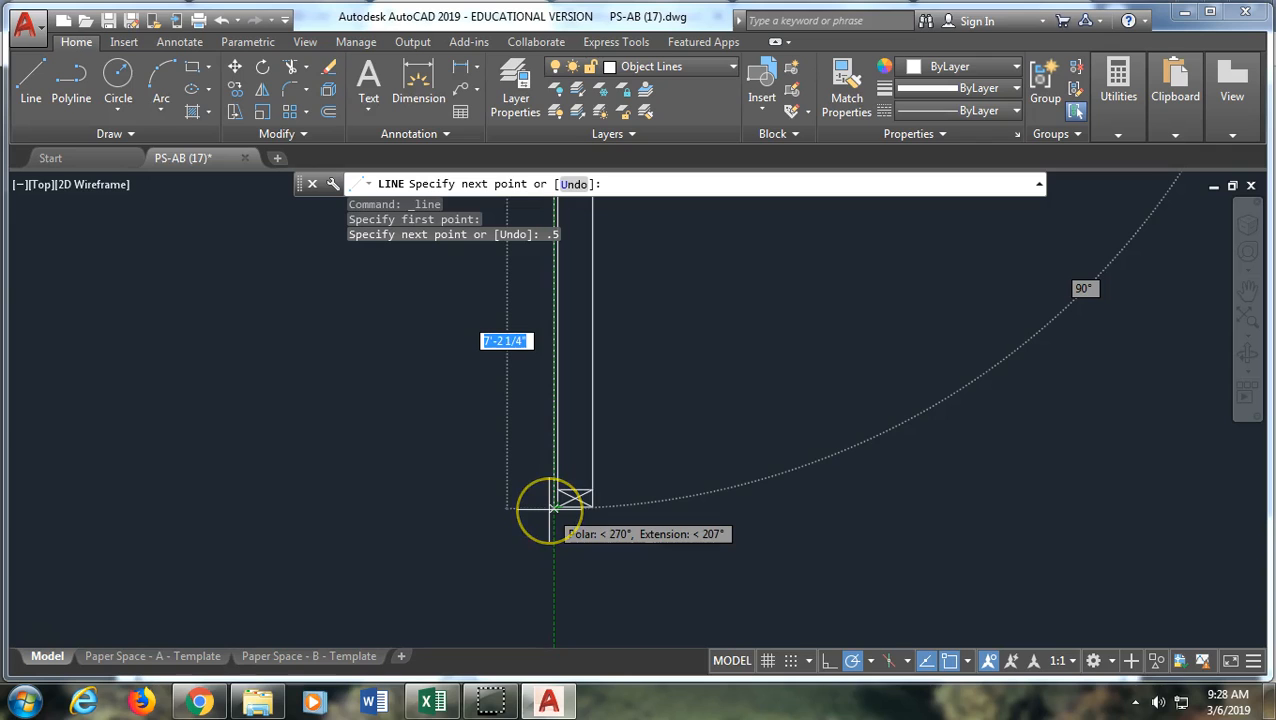
click(552, 507)
scroll(549, 507, up, 3)
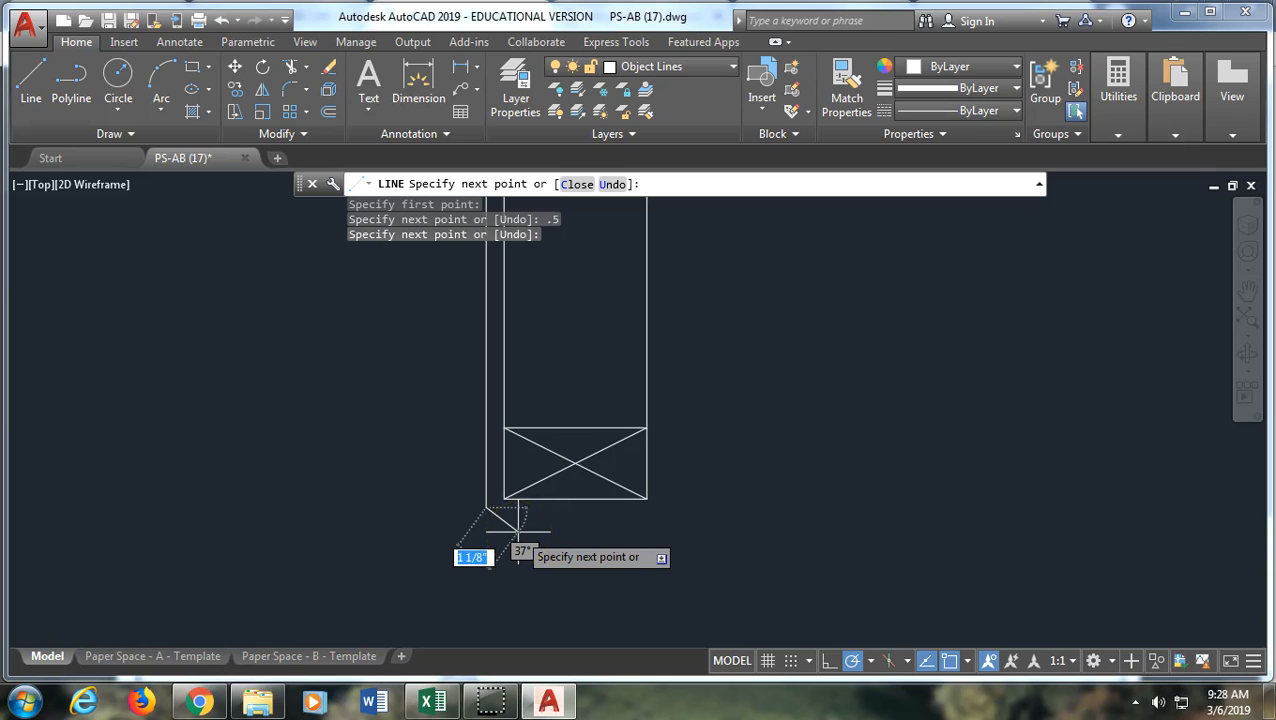
text(u)
key(Return)
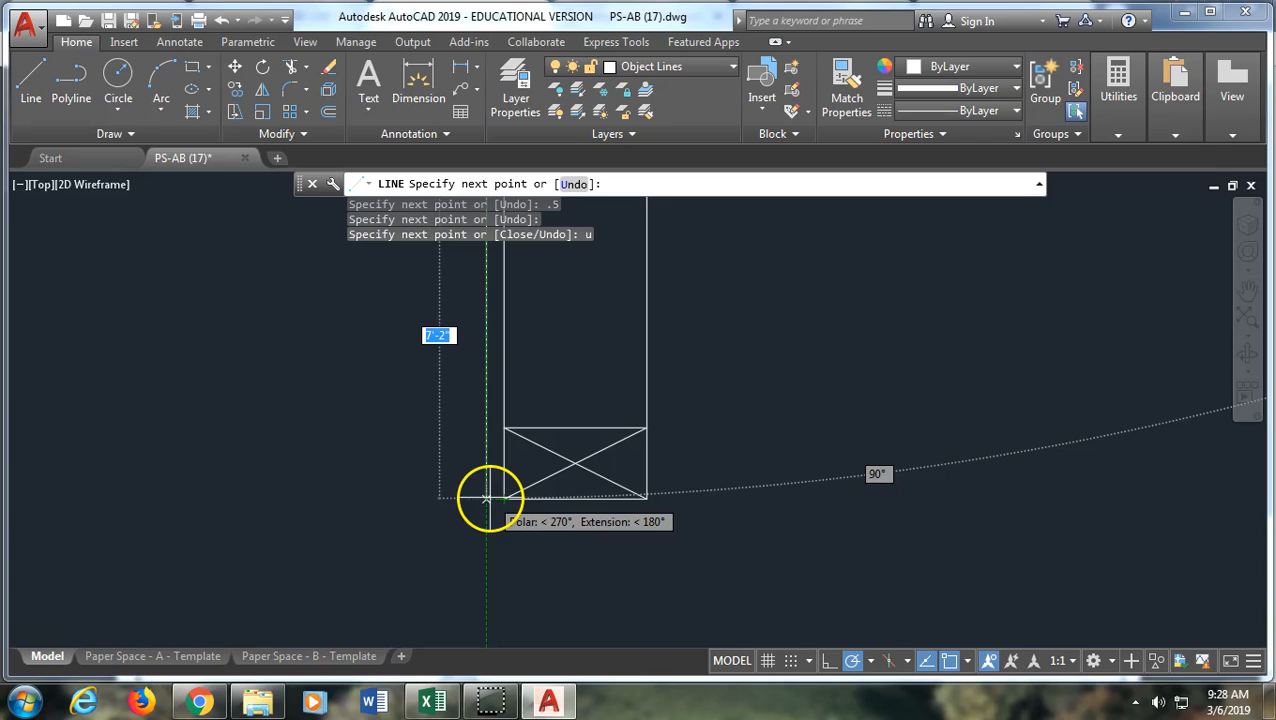
Run the line down level with the bottom block's lower edge and join it to the block's lower-left corner.
click(487, 497)
click(504, 497)
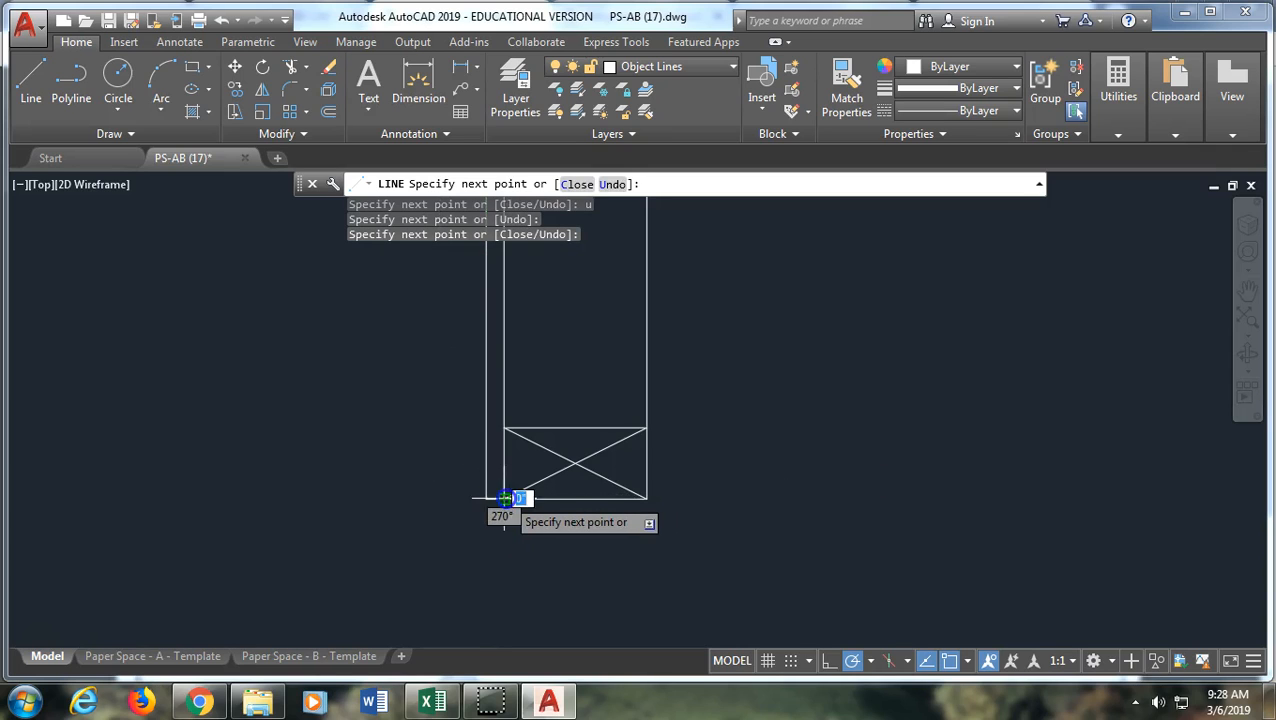
key(Return)
scroll(527, 450, down, 5)
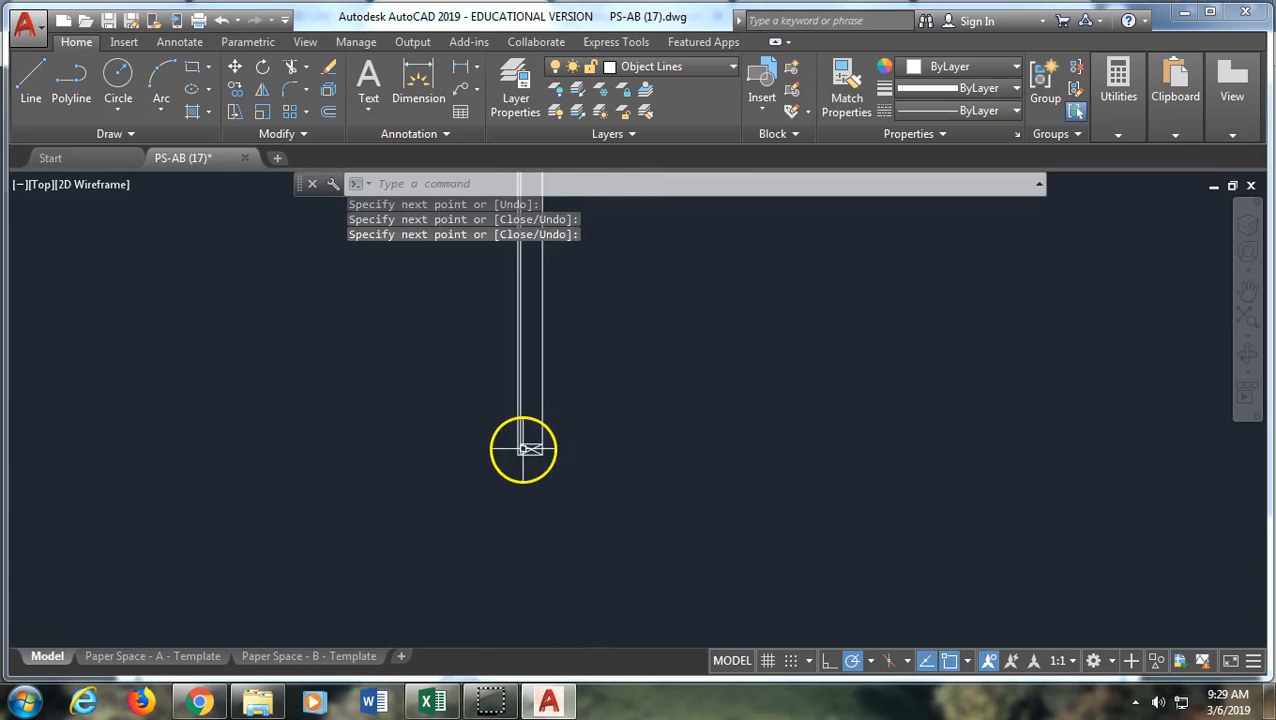
Draw a line 10" straight up from the upper-left corner of the stacked plates.
middle_drag(536, 397, 456, 561)
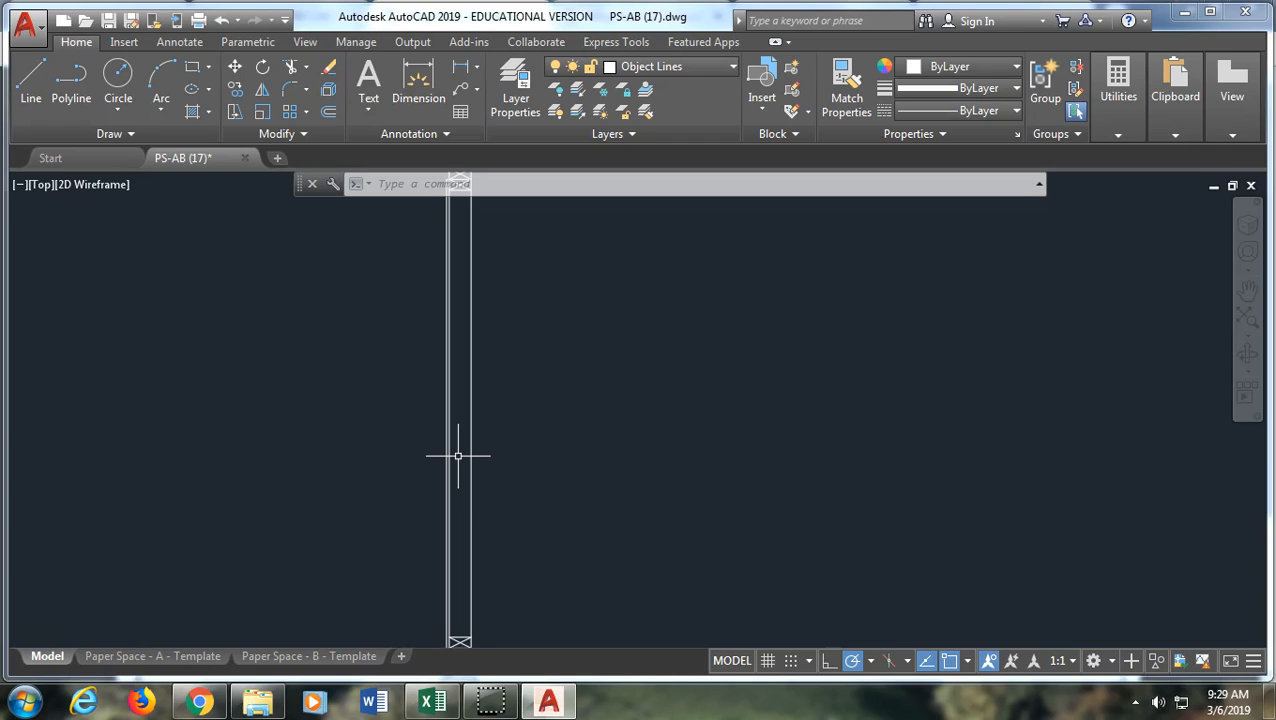
mouse_move(474, 378)
middle_down()
mouse_move(461, 367)
mouse_move(441, 532)
middle_up()
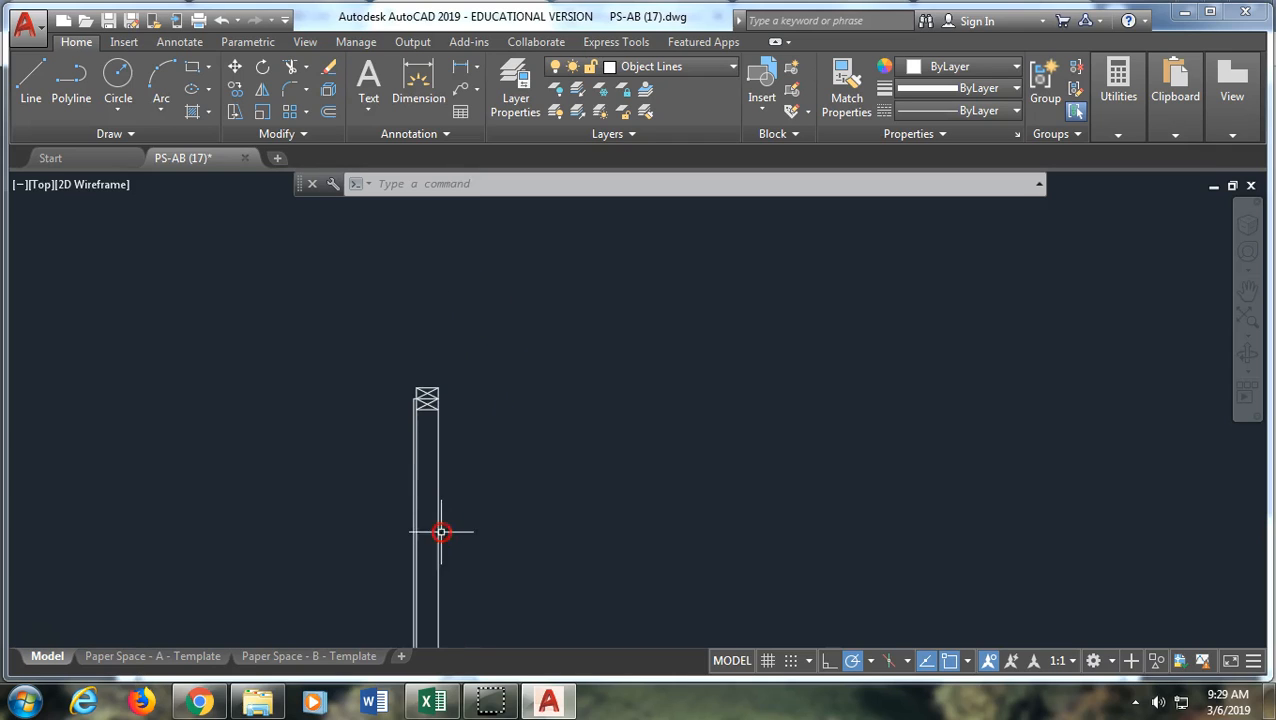
mouse_move(440, 511)
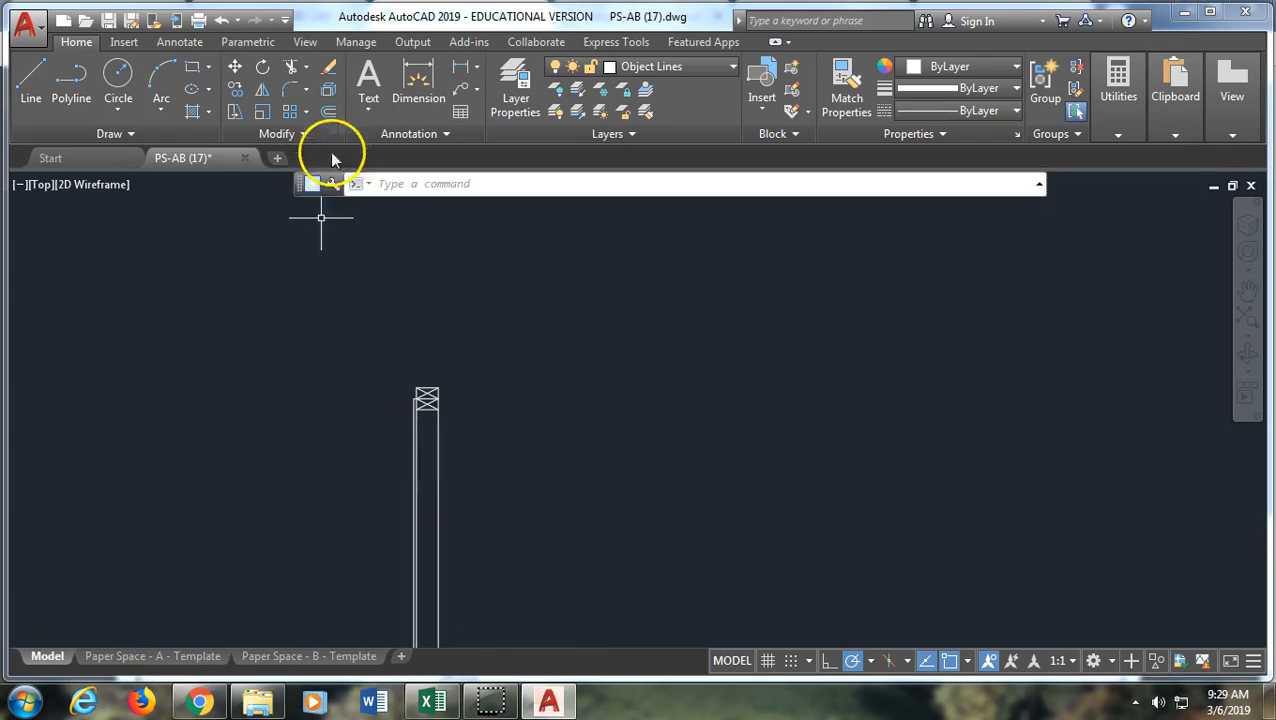
click(31, 80)
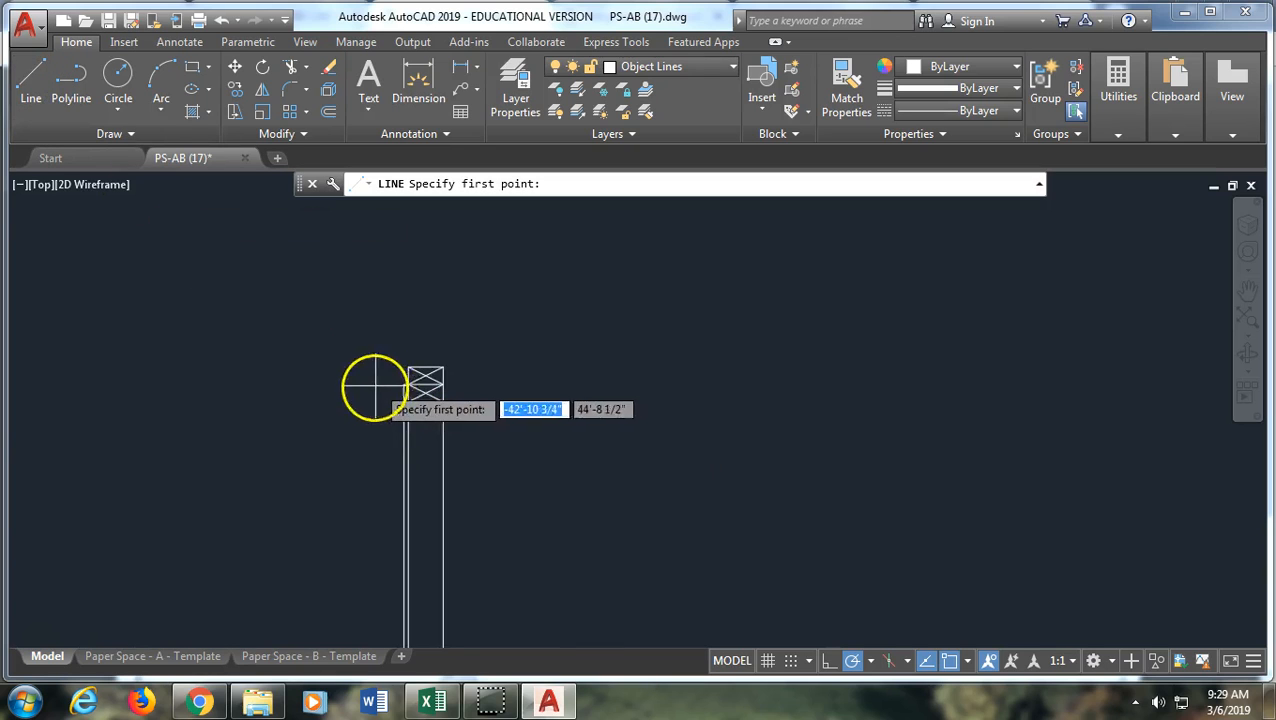
middle_drag(379, 390, 382, 646)
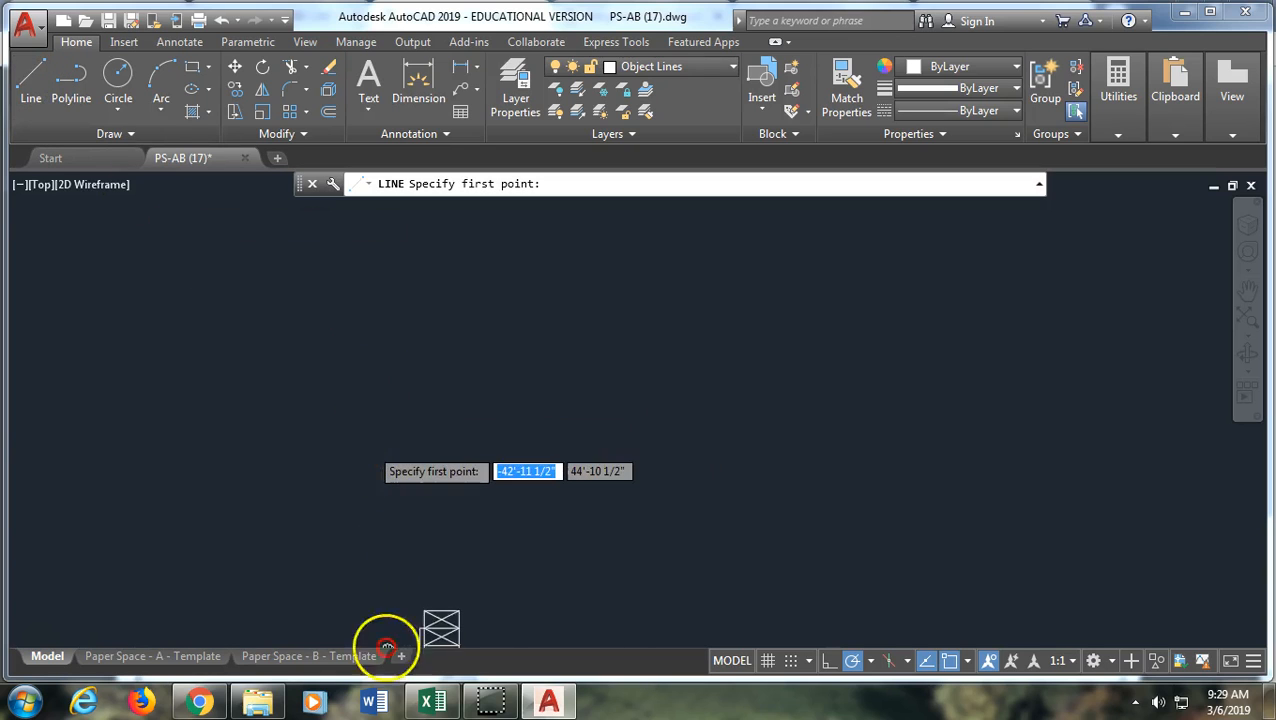
click(426, 610)
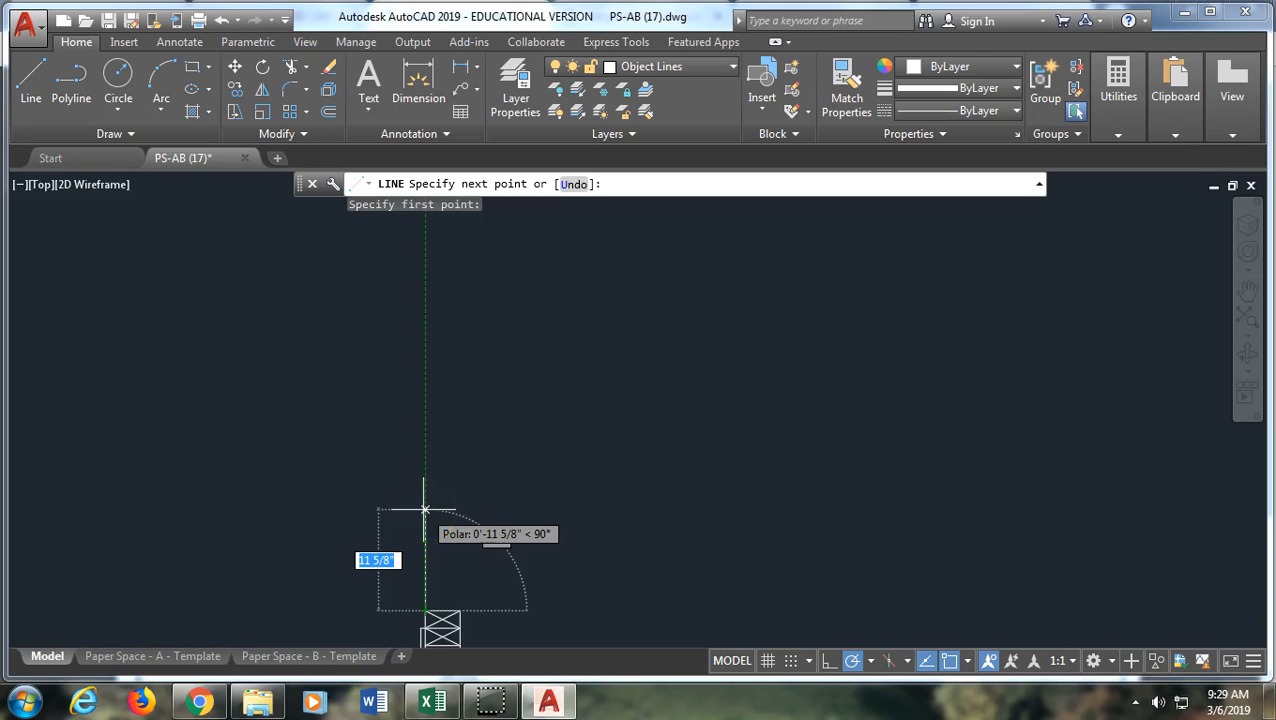
text(10)
key(Return)
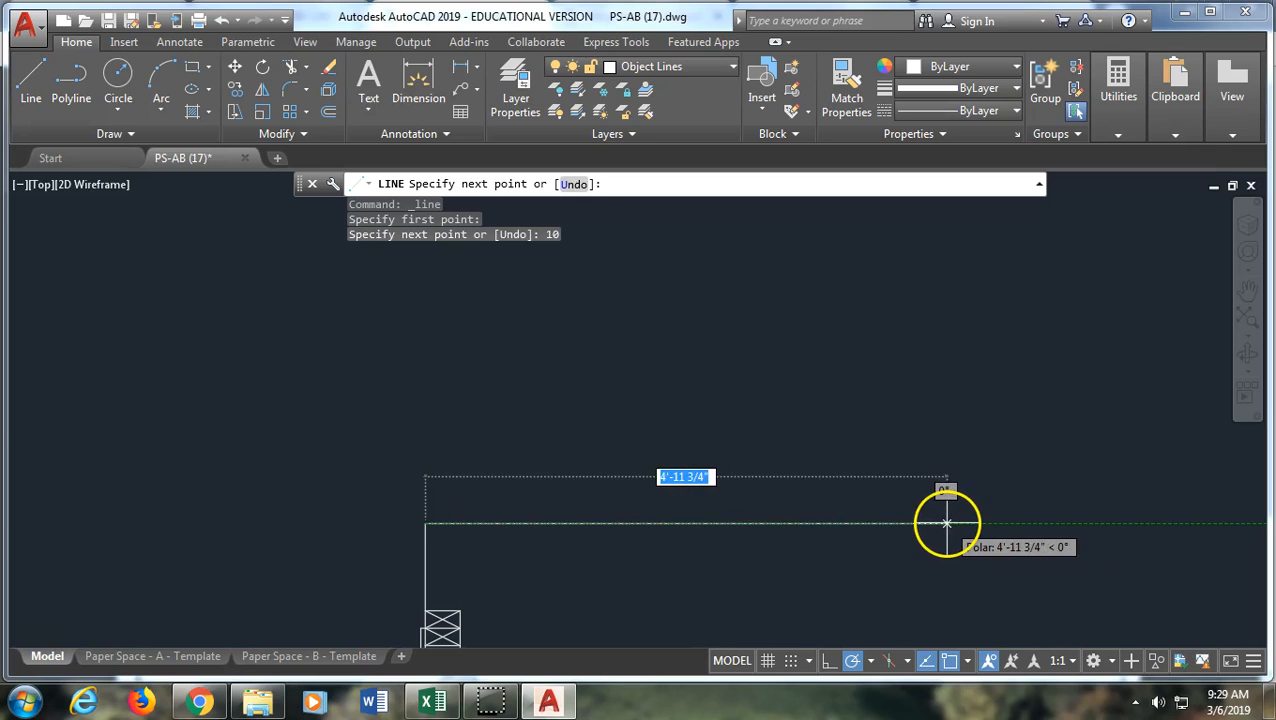
Continue the line horizontally to the right for about 5'6" and run it 10" straight down.
scroll(968, 527, down, 2)
scroll(968, 527, down, 2)
mouse_move(971, 541)
middle_down()
mouse_move(849, 490)
mouse_move(745, 338)
middle_up()
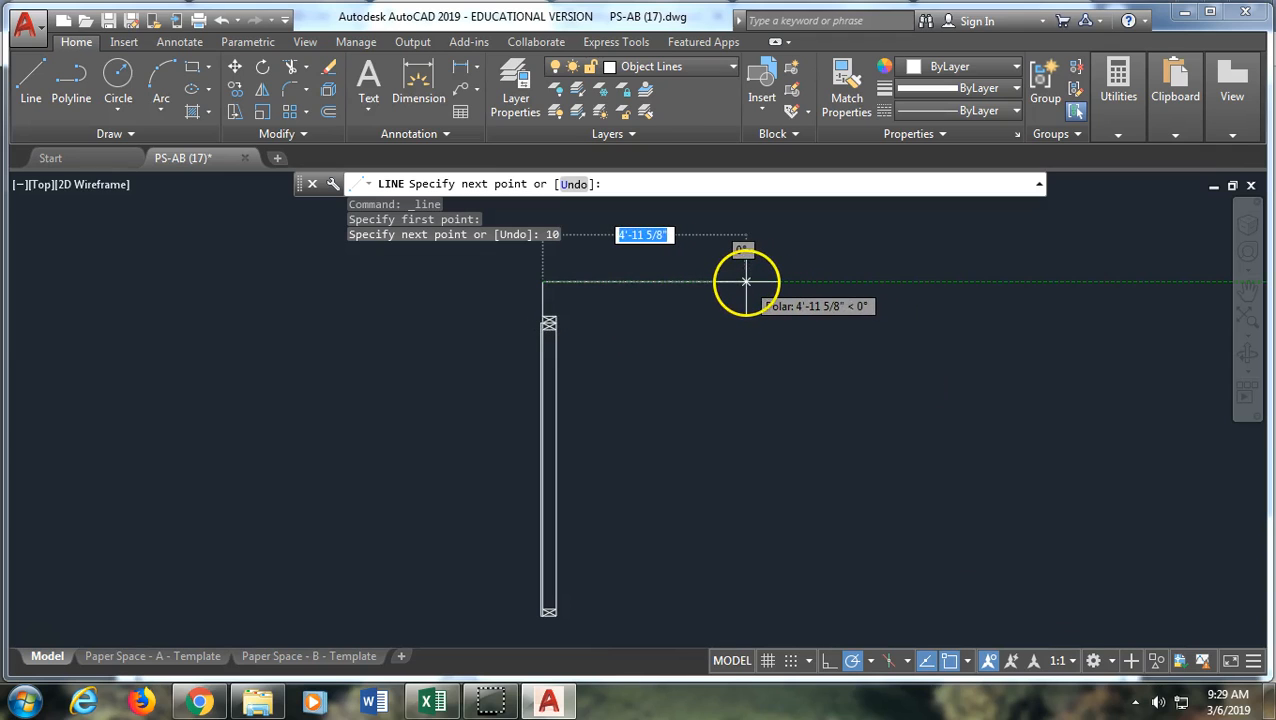
click(768, 282)
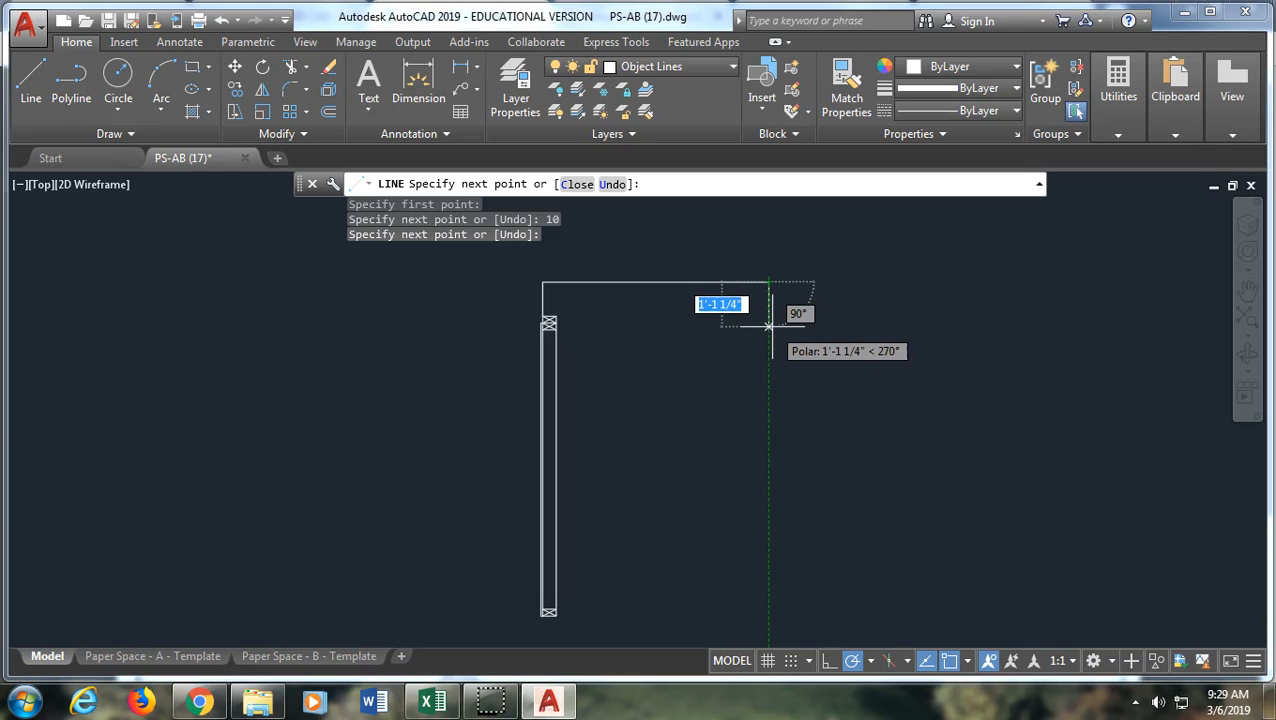
text(10)
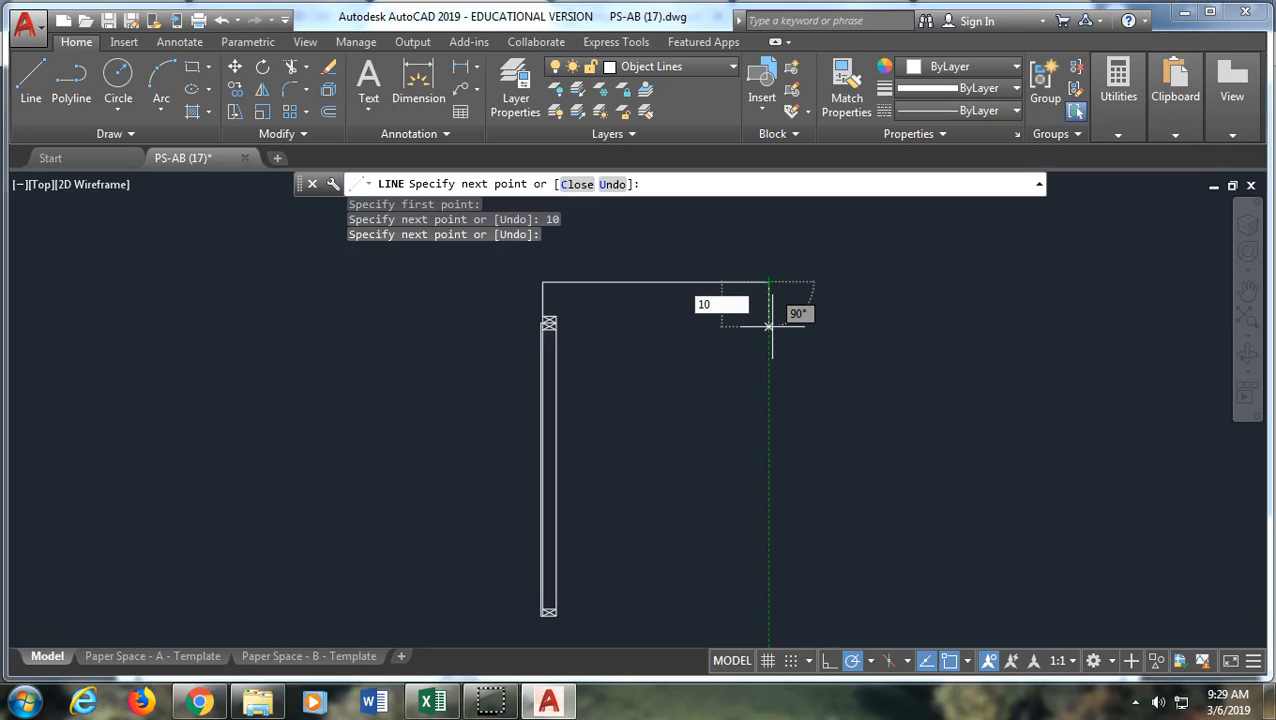
key(Return)
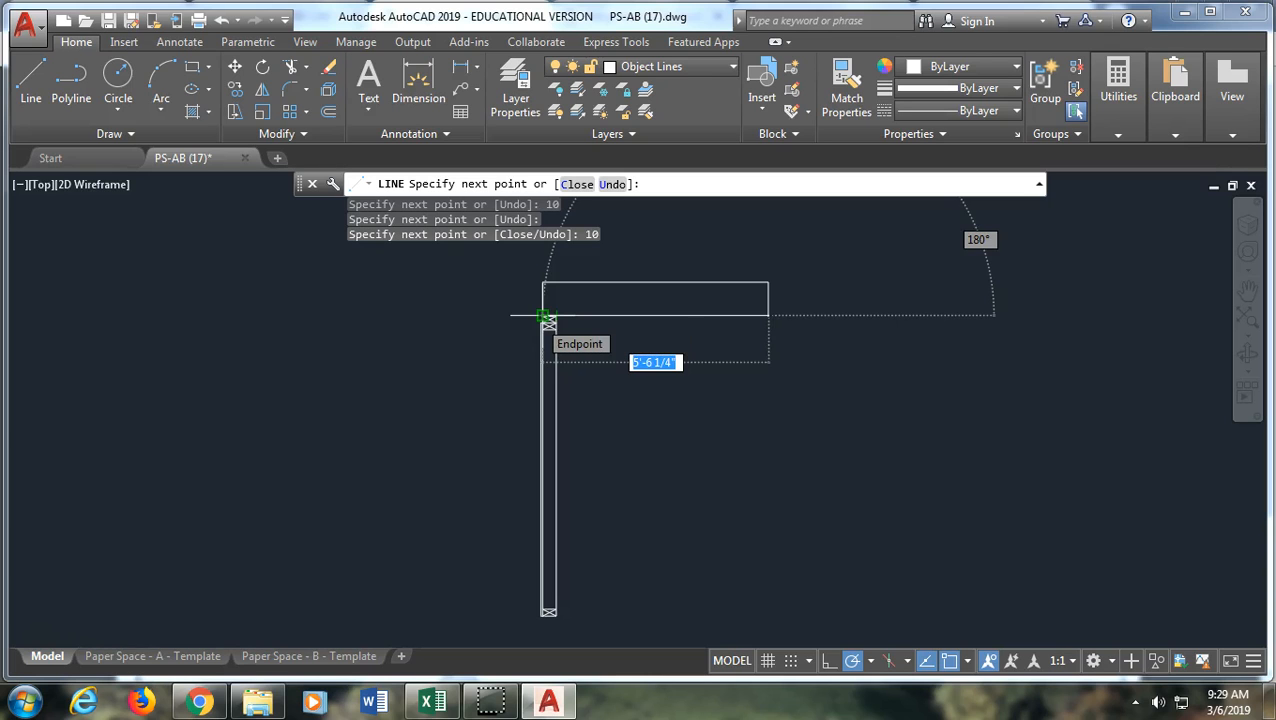
Run the line back to the upper-right corner of the stacked plates to finish the joist outline.
scroll(567, 315, up, 8)
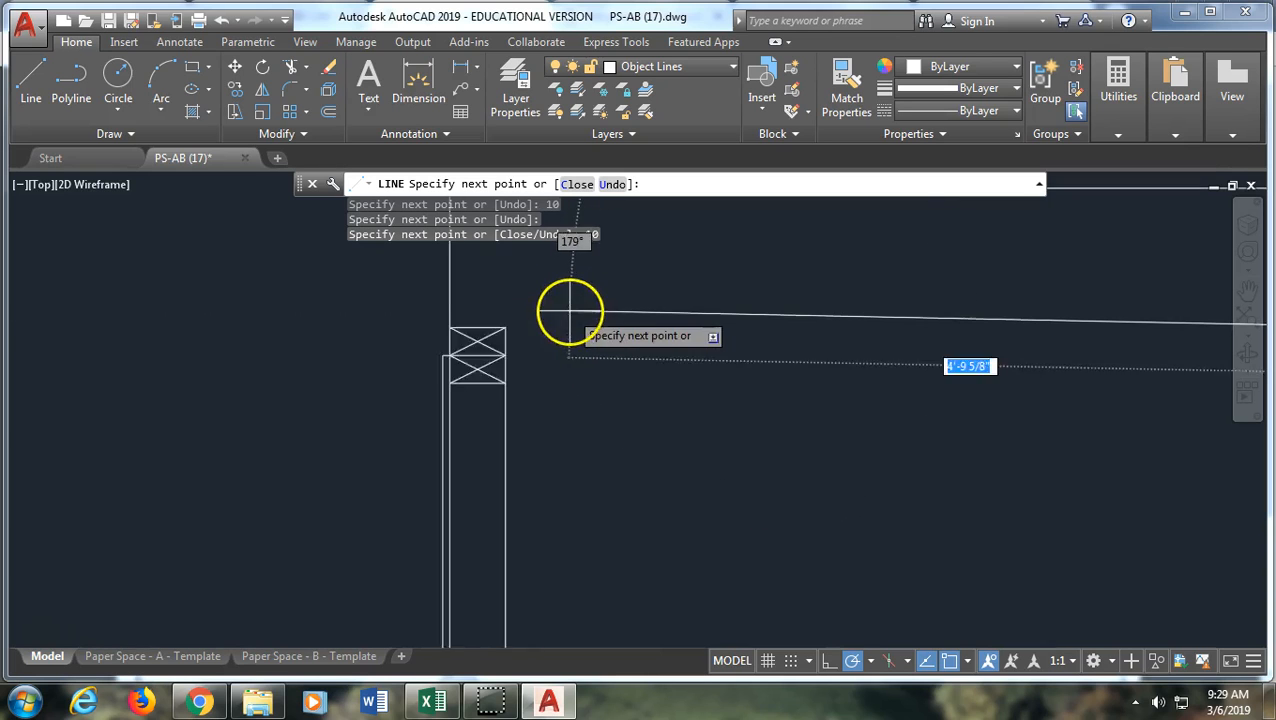
click(465, 337)
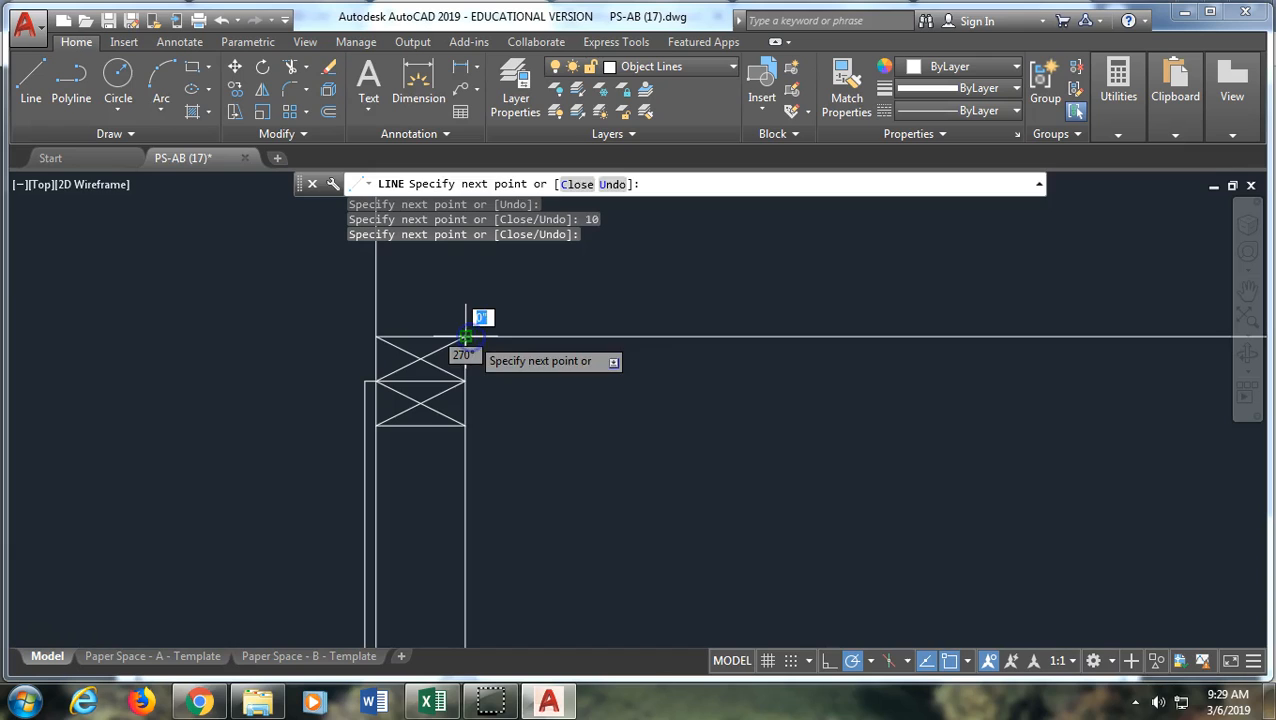
key(Return)
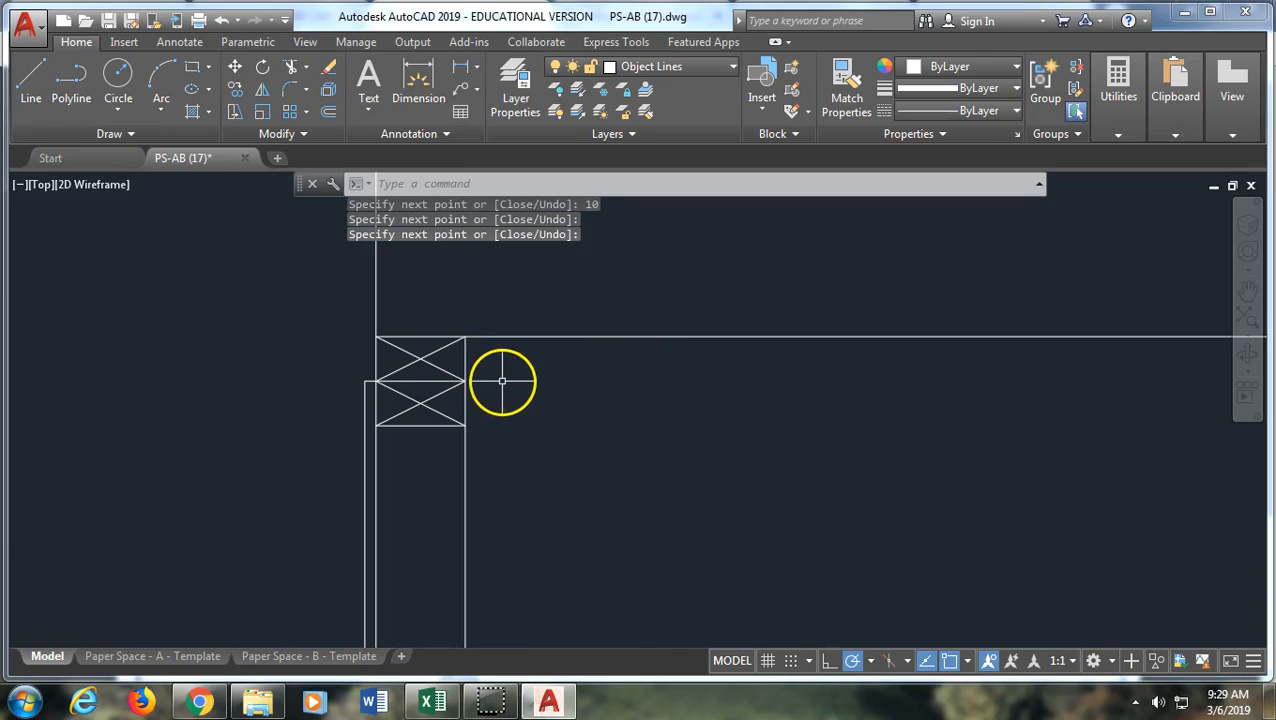
Offset the lower edge of the long horizontal rectangle 1/8" downward.
scroll(500, 381, down, 2)
scroll(498, 380, down, 2)
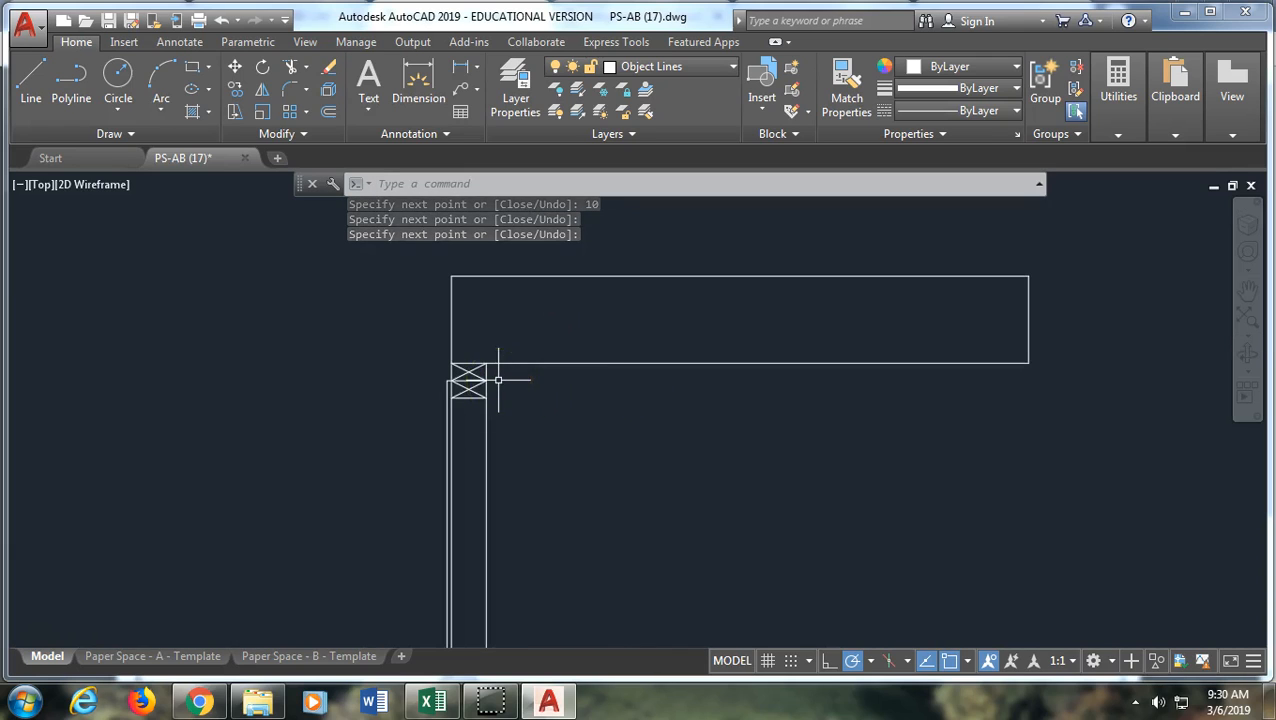
scroll(592, 393, up, 4)
scroll(580, 373, down, 2)
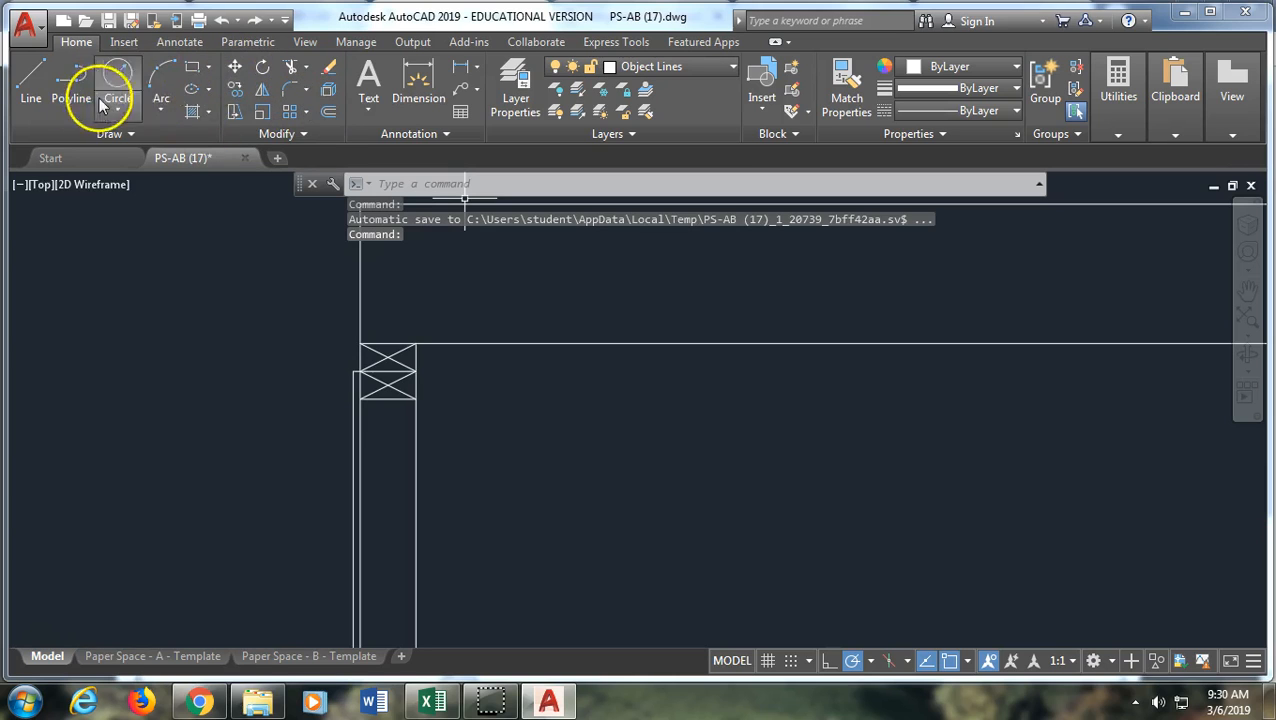
click(328, 113)
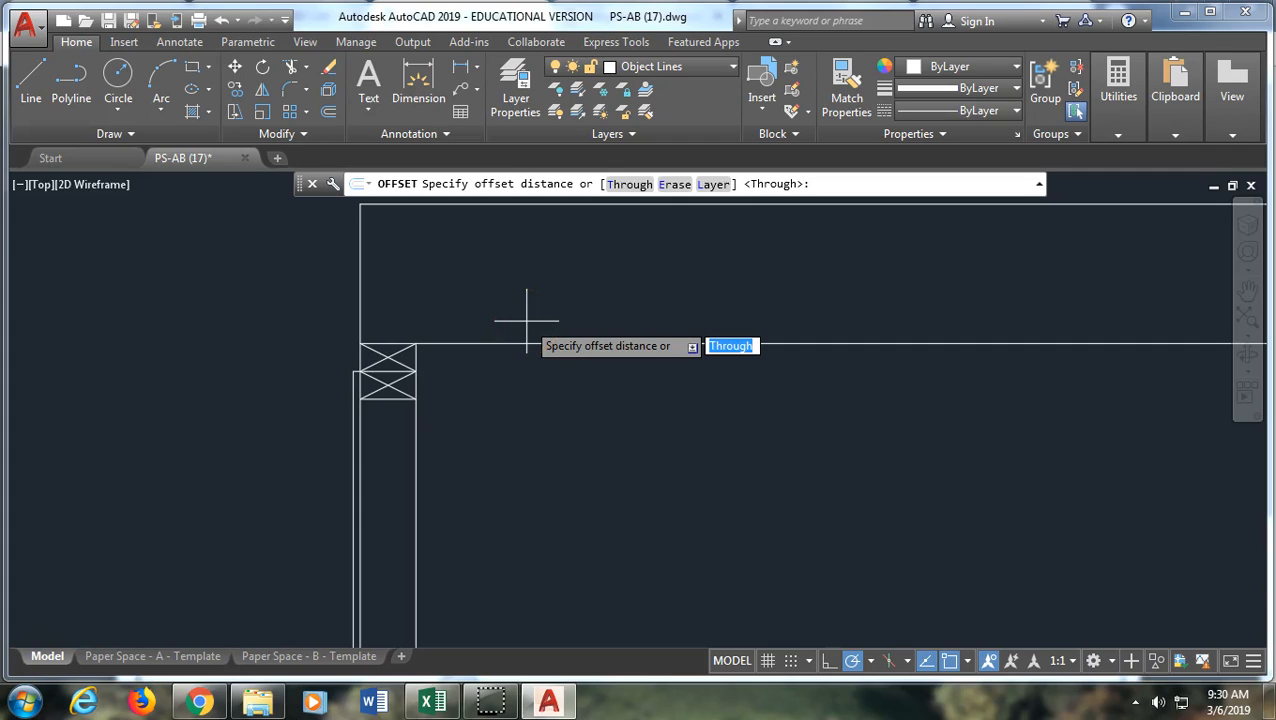
text(1/8)
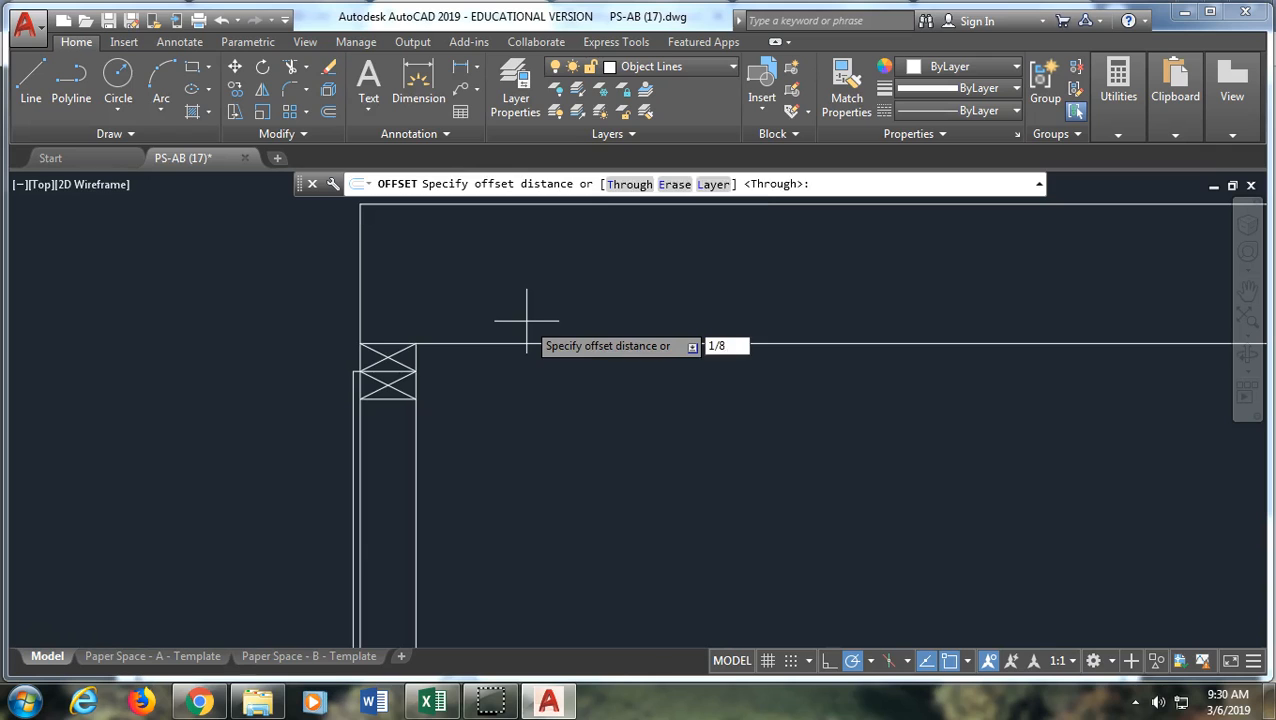
key(Return)
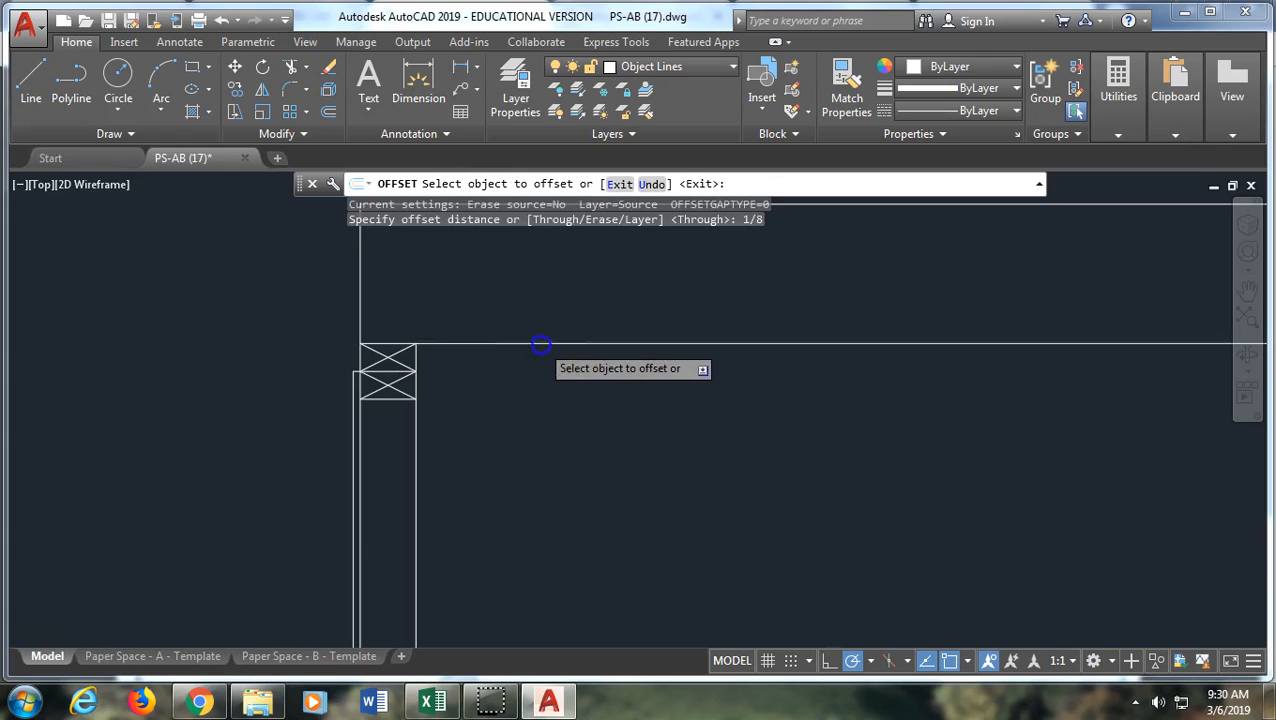
click(545, 345)
click(550, 390)
scroll(760, 384, up, 3)
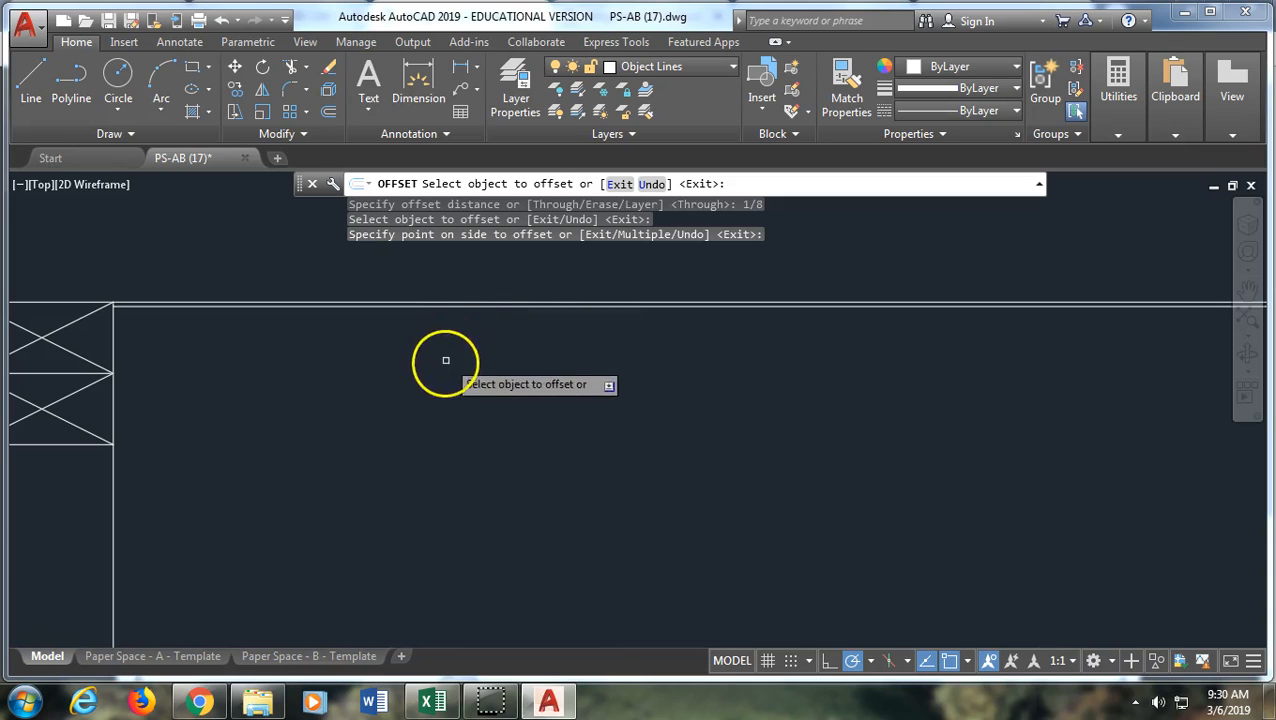
key(Return)
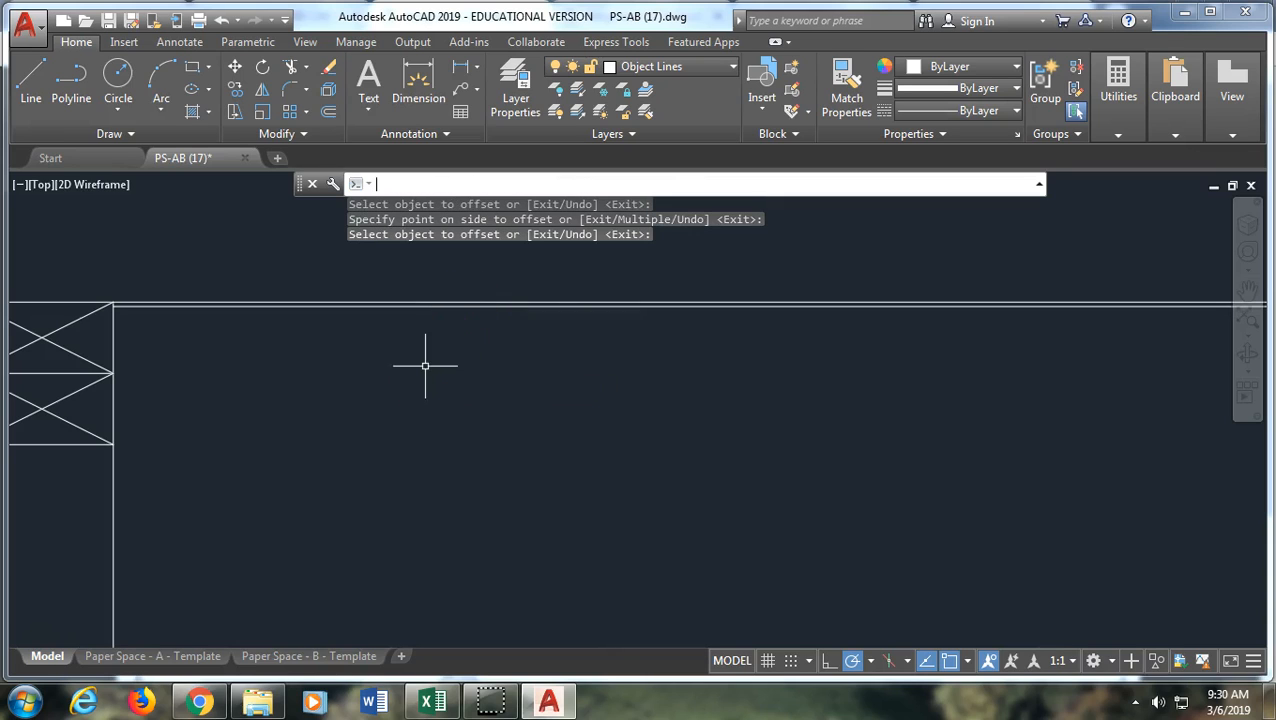
Offset the wall's right vertical stud line 1/2" to the right.
click(330, 111)
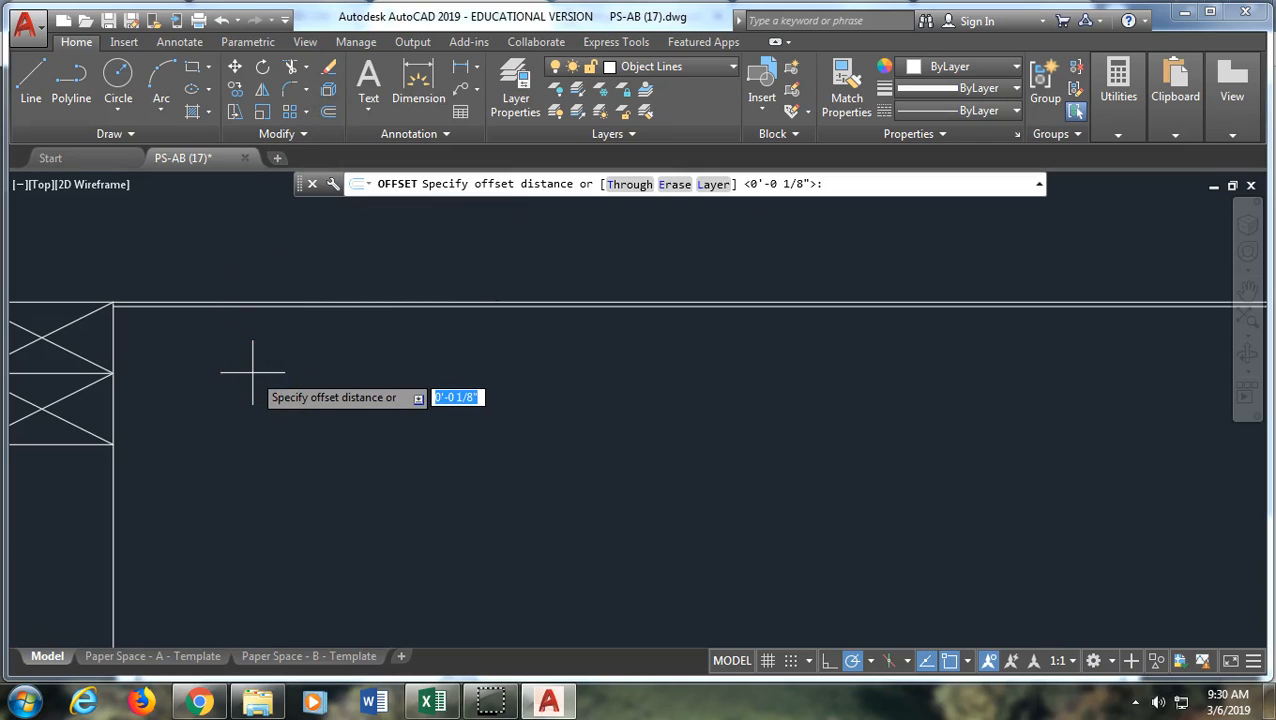
text(1/)
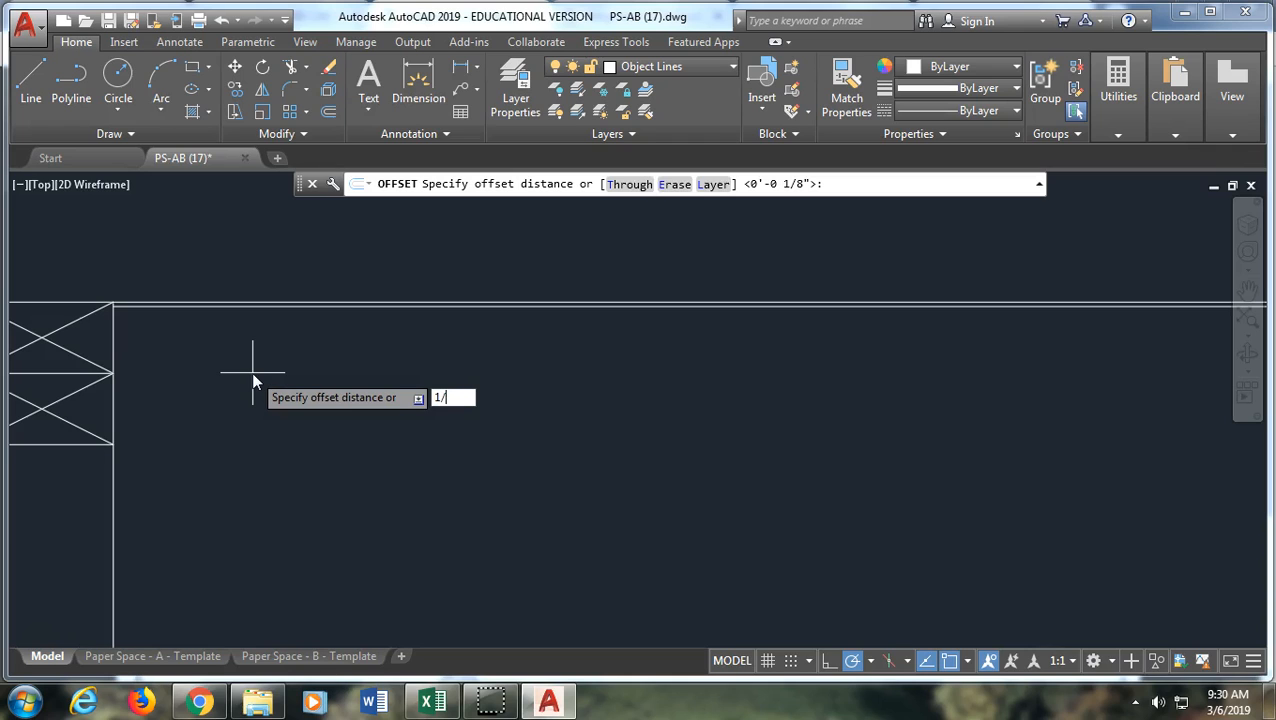
text(2)
key(Return)
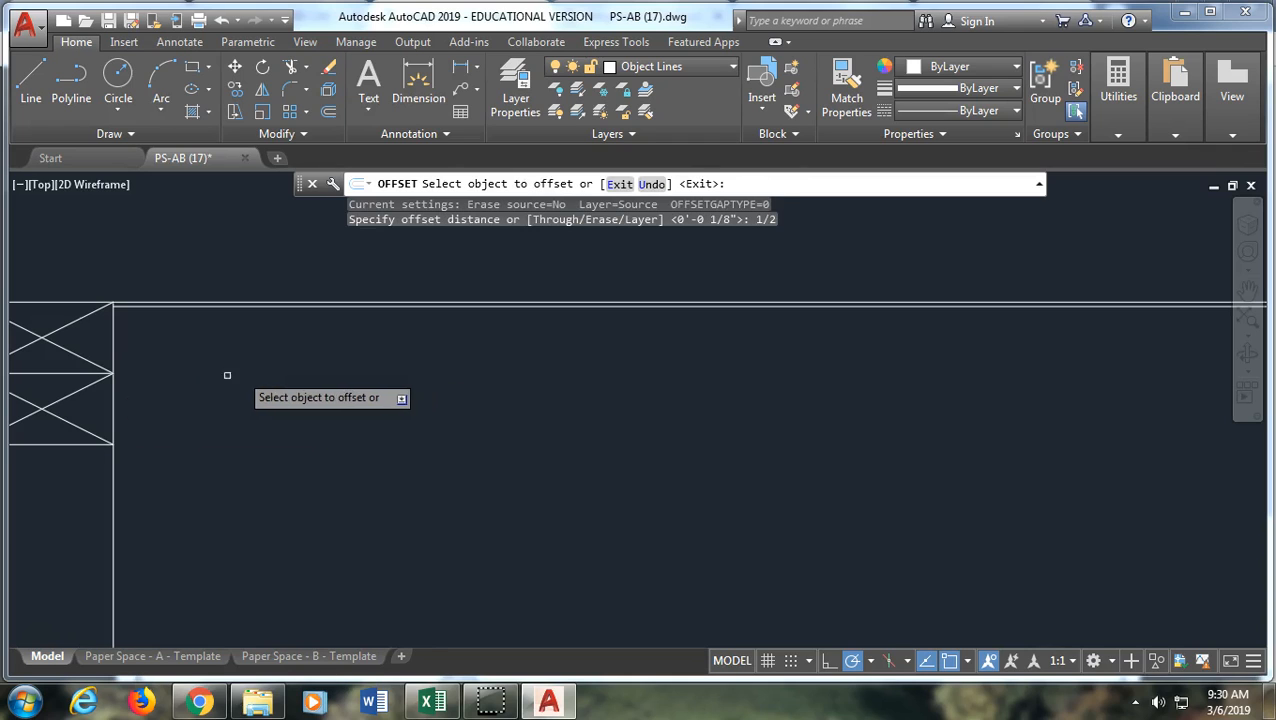
click(113, 563)
click(225, 540)
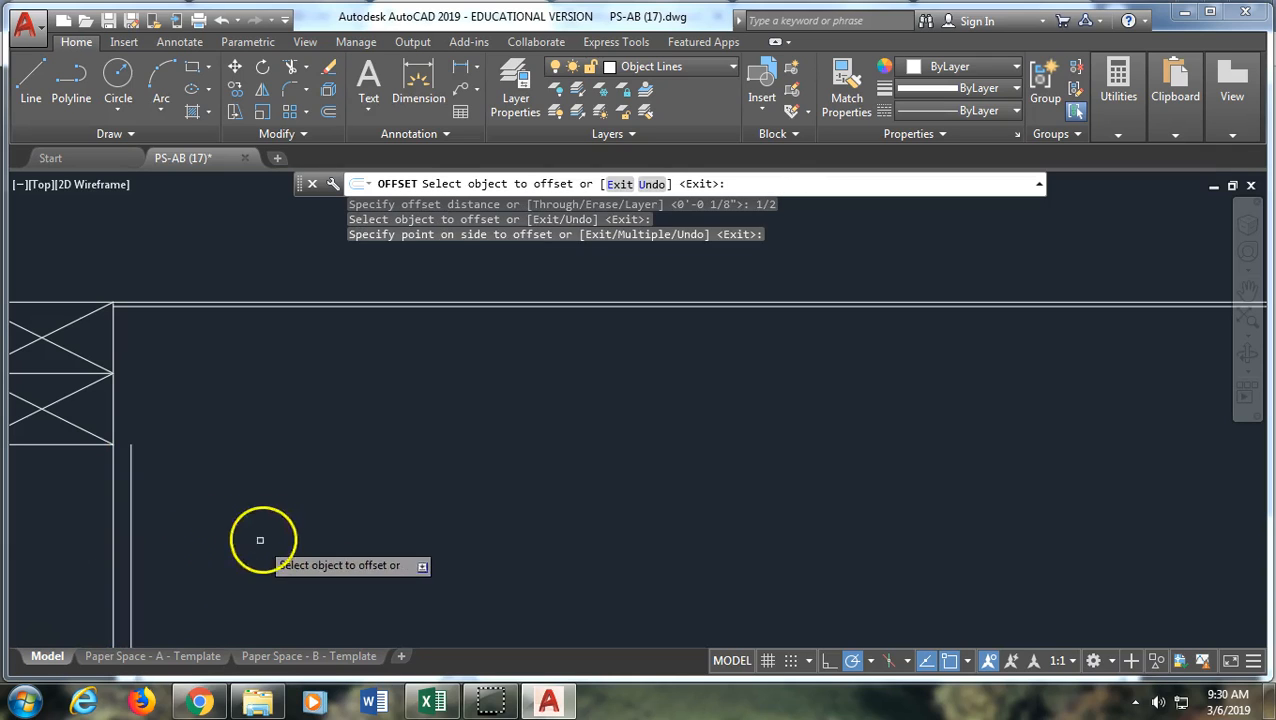
scroll(122, 367, up, 2)
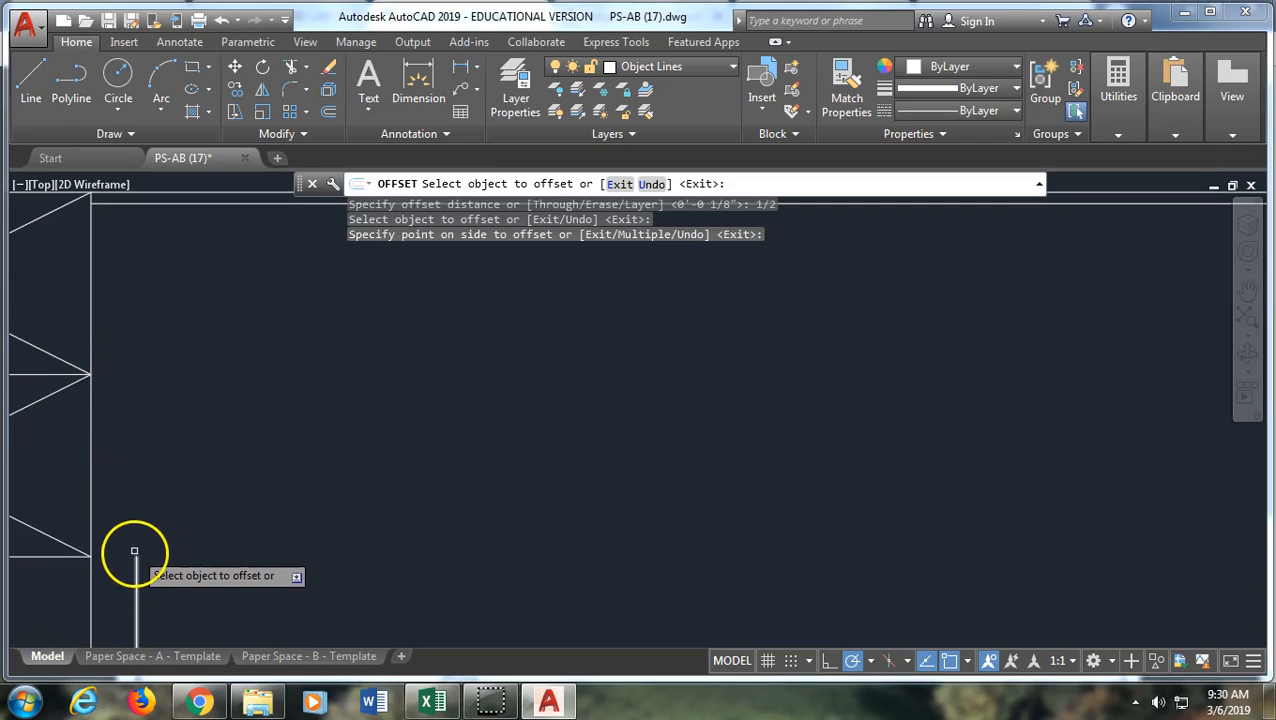
key(Return)
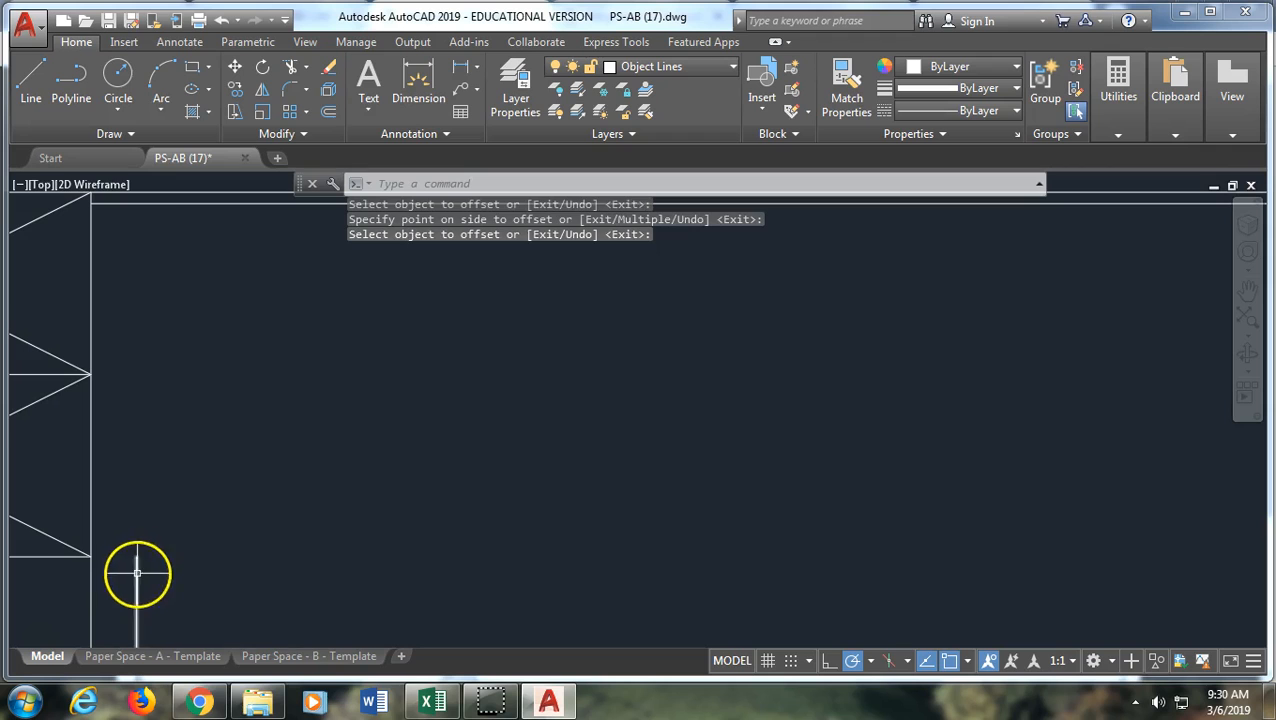
Stretch the upper end of the offset vertical line up to the 1/8" offset line below the horizontal rectangle.
click(136, 573)
click(137, 556)
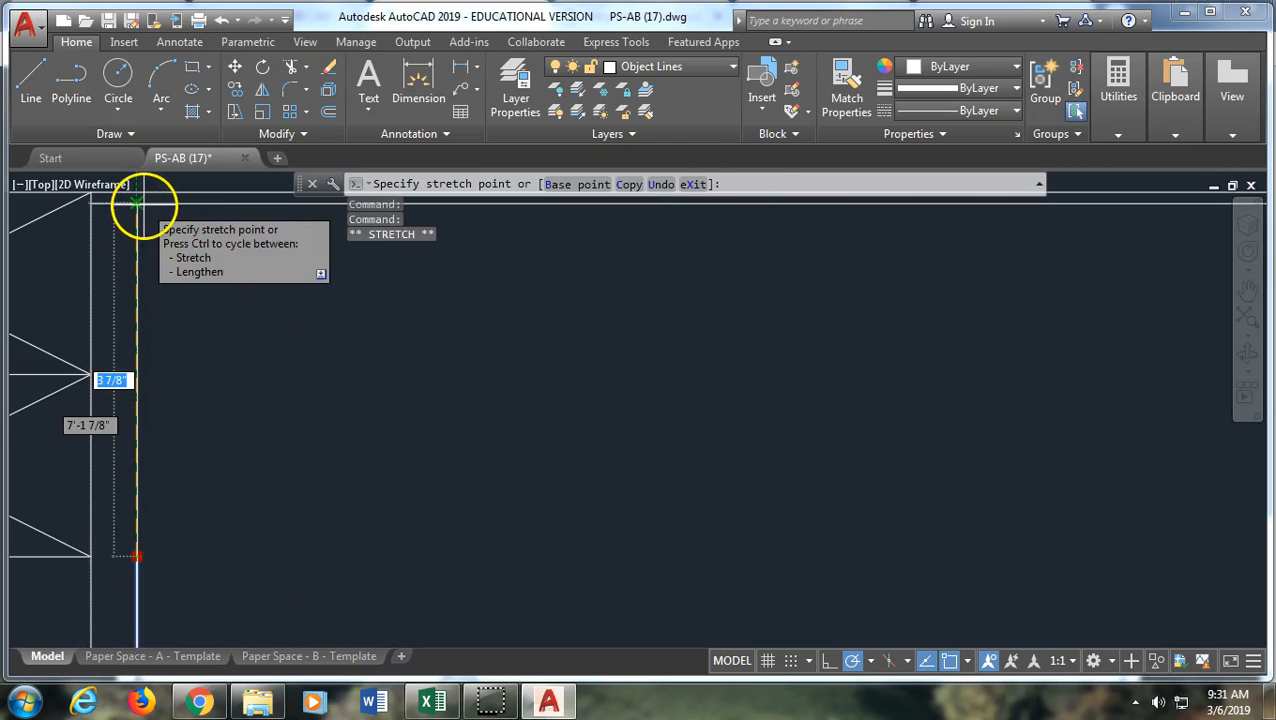
click(143, 205)
key(Return)
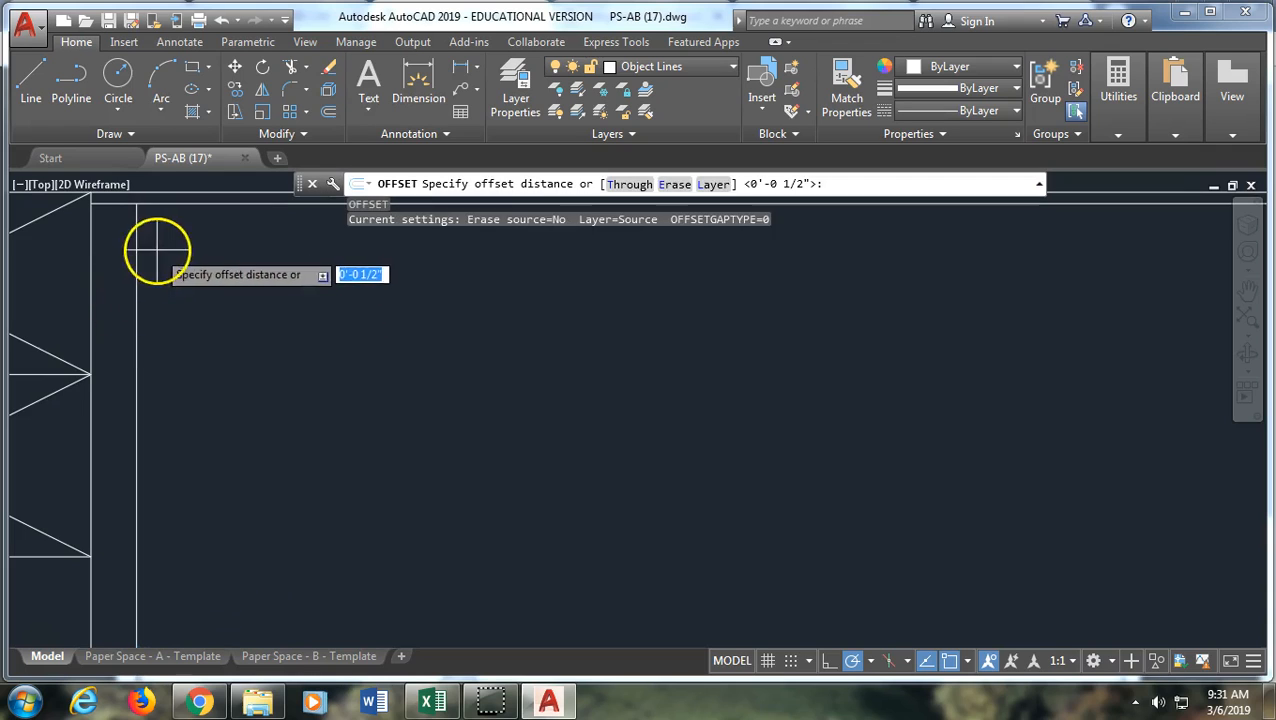
middle_drag(157, 251, 148, 490)
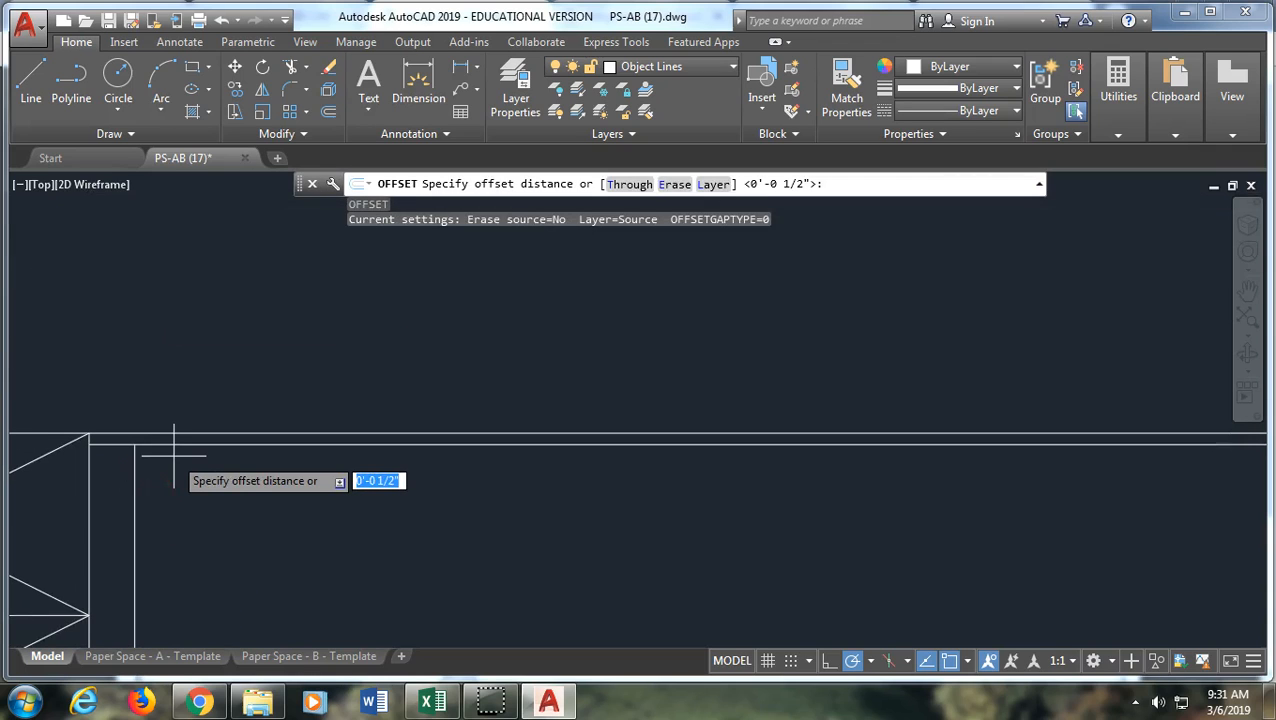
key(Escape)
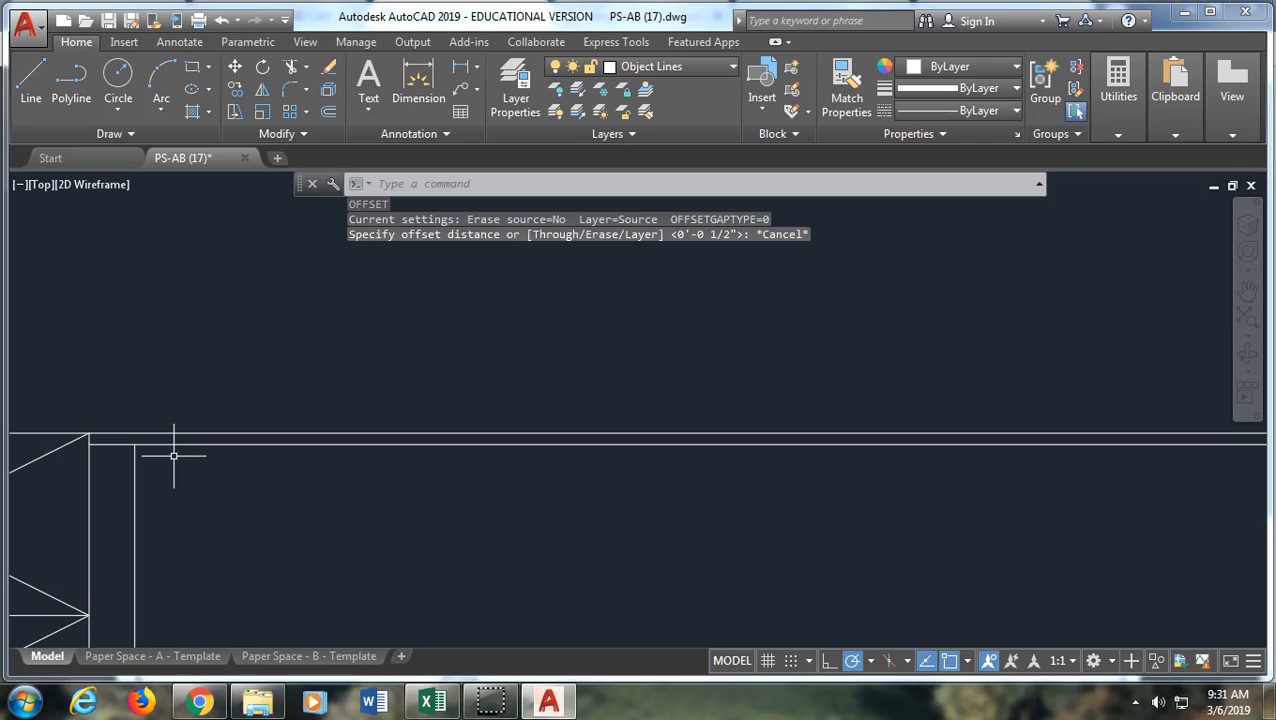
Trim the short piece of the 1/8" offset line between the plates and the offset vertical line.
text(tr)
key(Return)
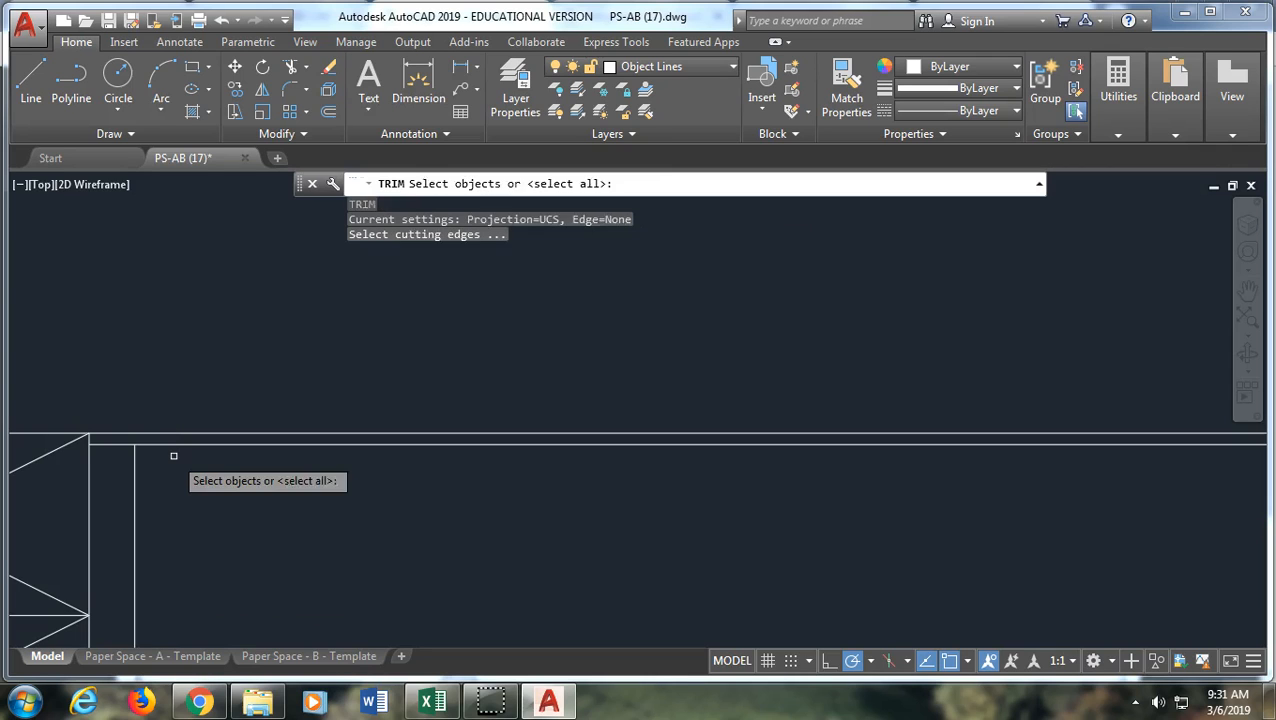
key(Return)
click(113, 432)
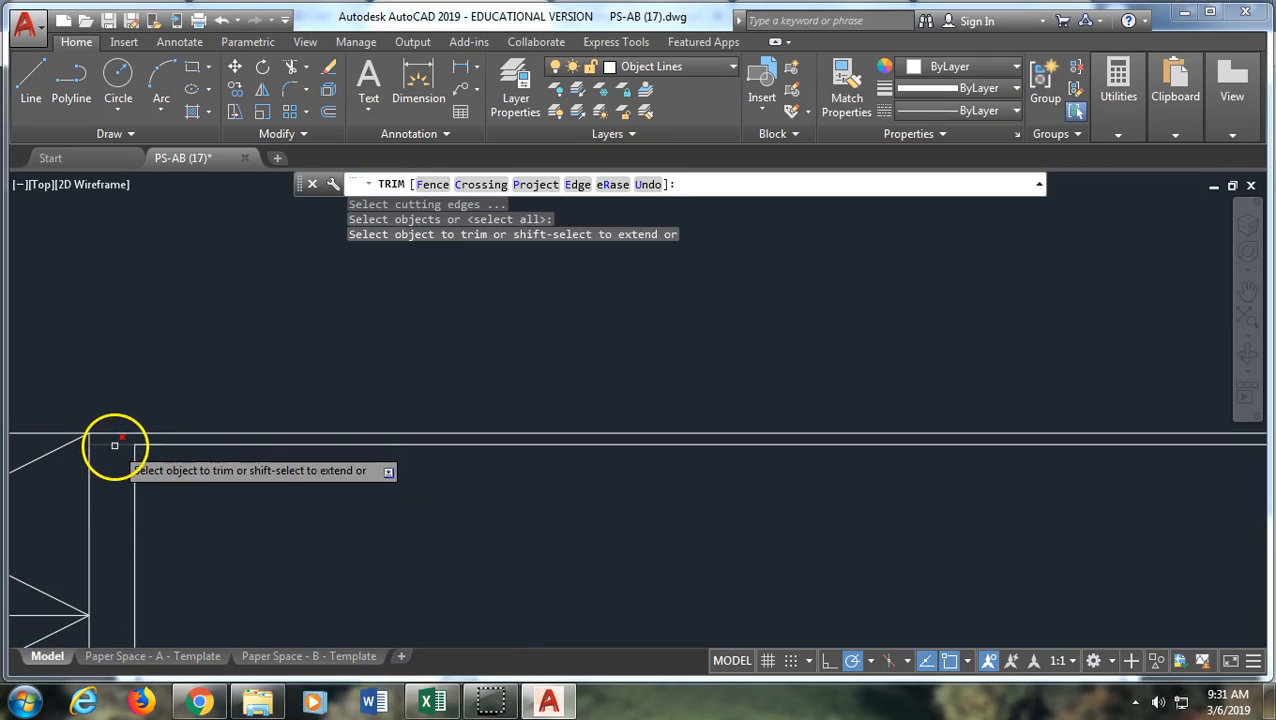
key(Return)
scroll(227, 497, down, 2)
scroll(228, 499, down, 4)
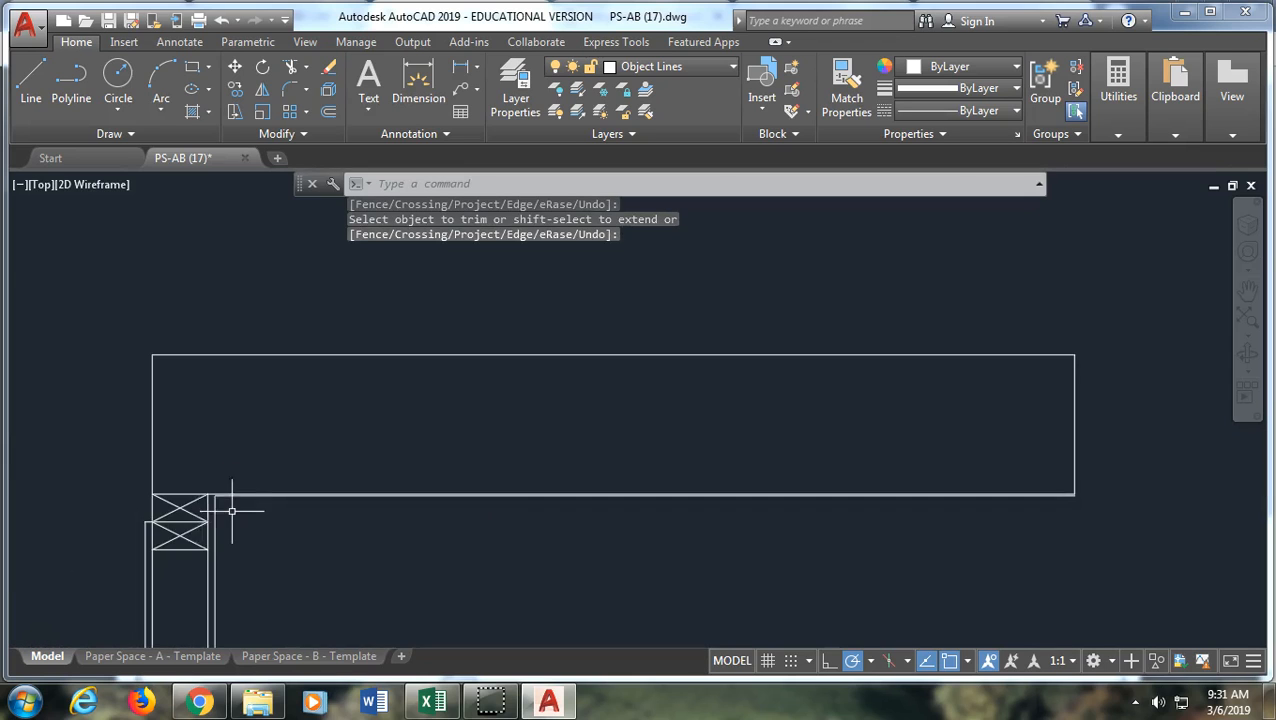
mouse_move(243, 537)
middle_down()
mouse_move(347, 400)
mouse_move(317, 413)
middle_up()
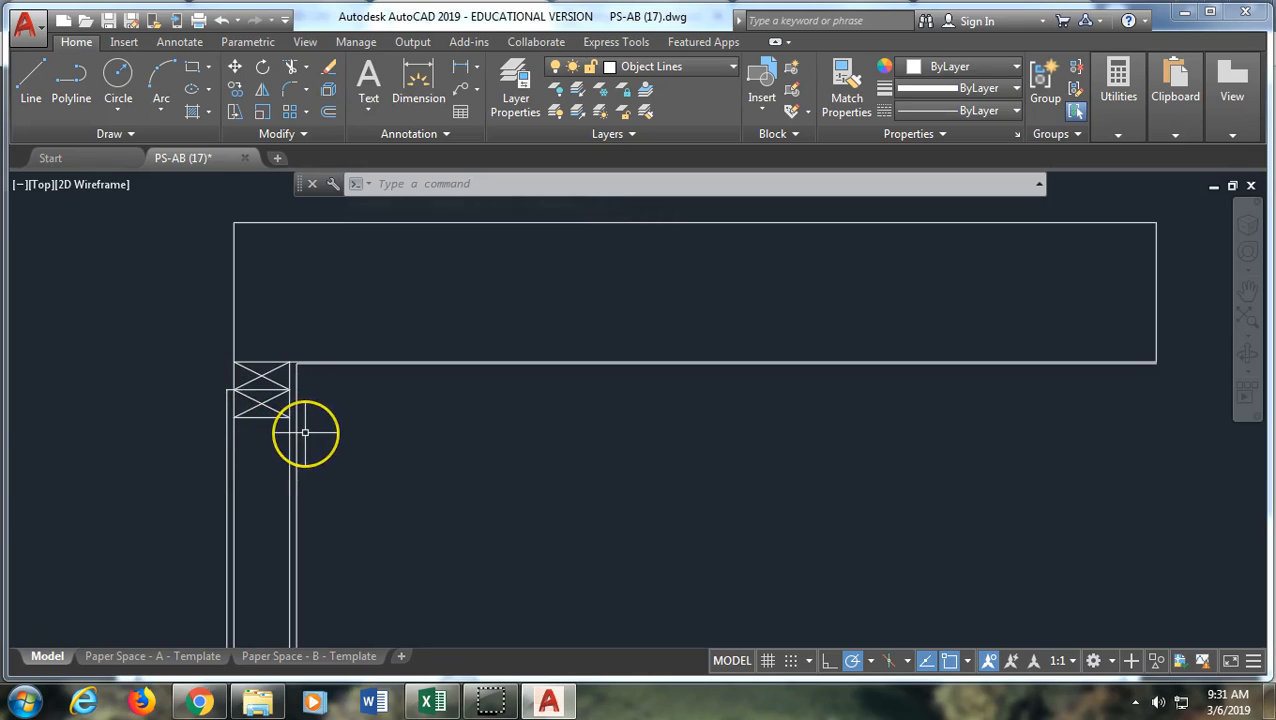
scroll(305, 432, up, 2)
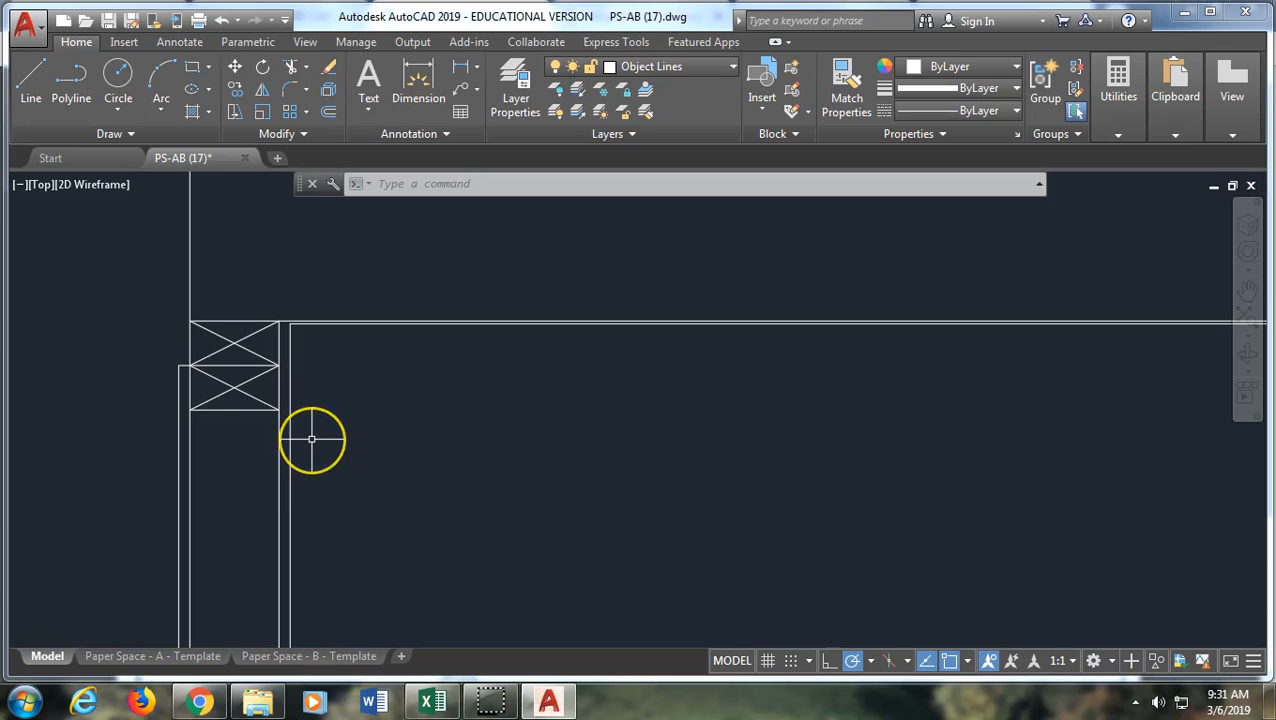
scroll(311, 439, down, 2)
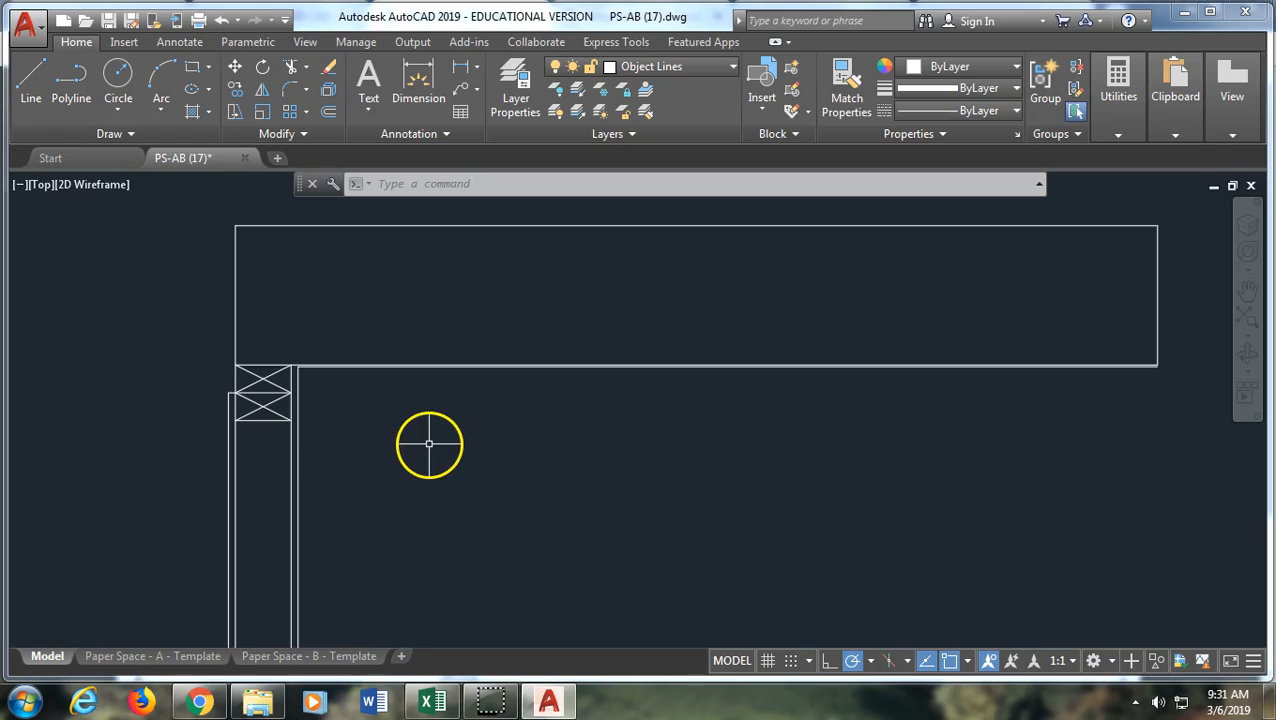
scroll(299, 421, down, 6)
middle_drag(384, 468, 476, 369)
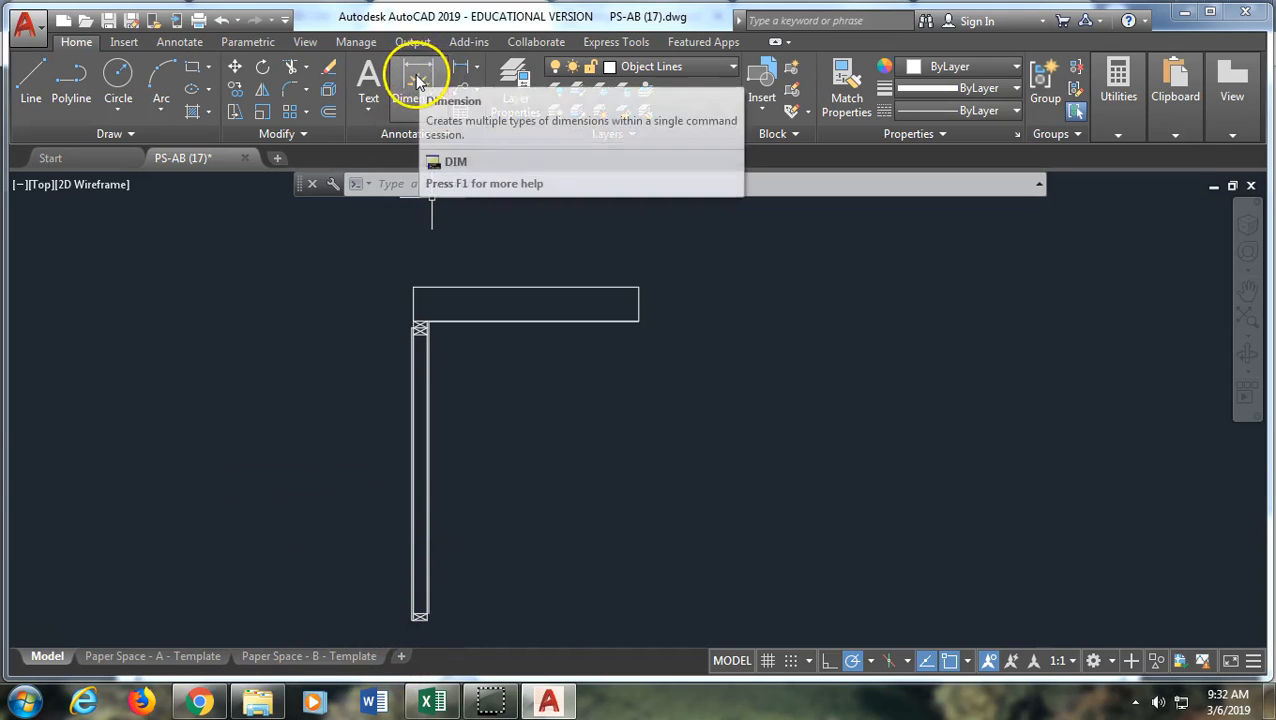
click(627, 67)
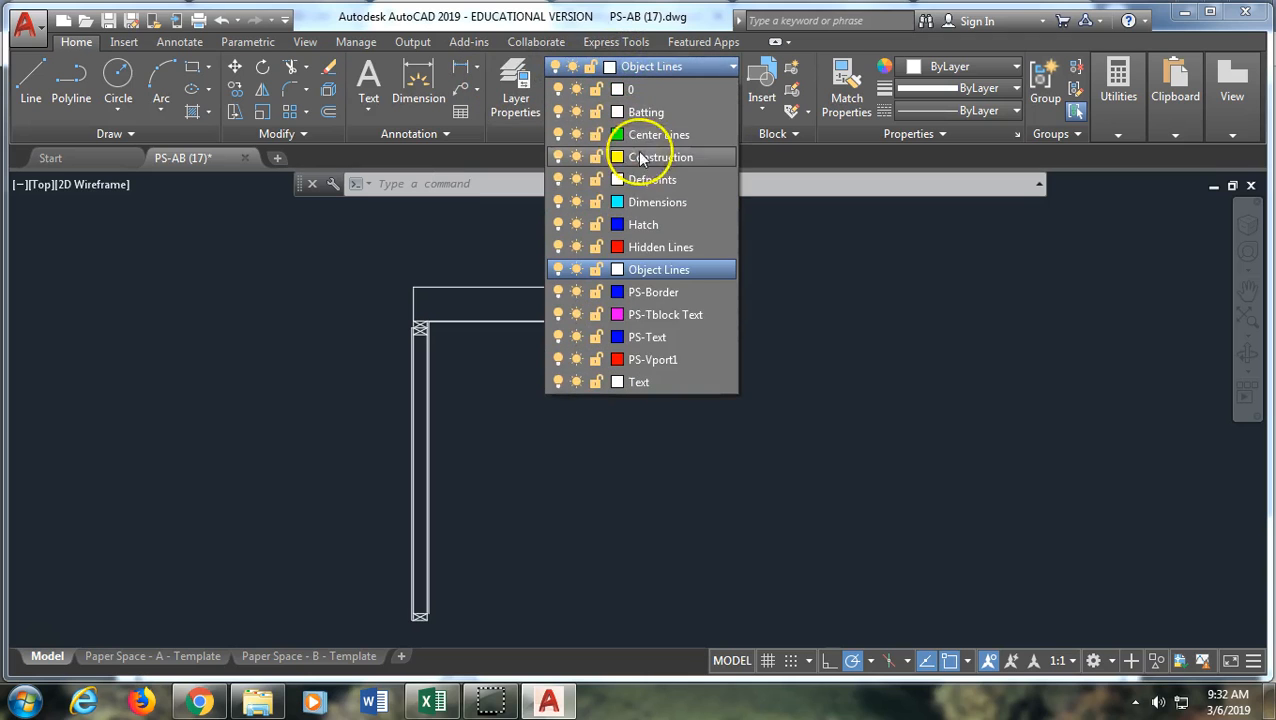
click(667, 204)
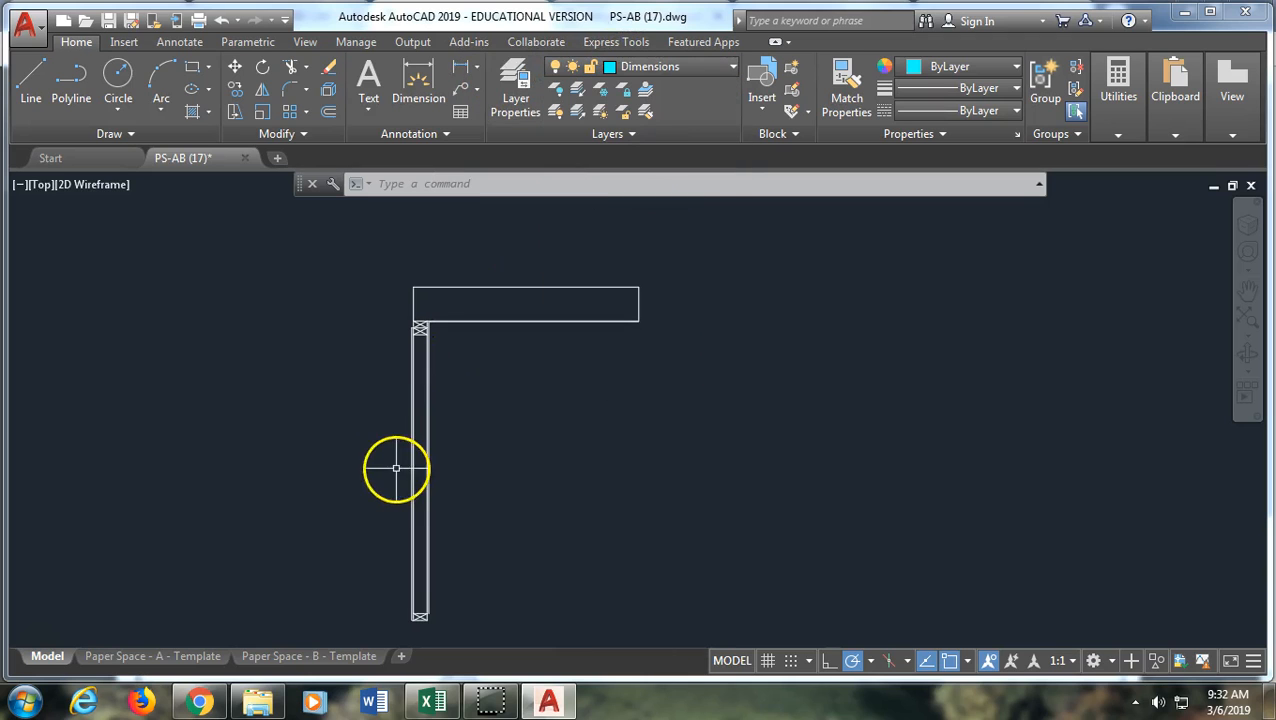
scroll(400, 490, down, 2)
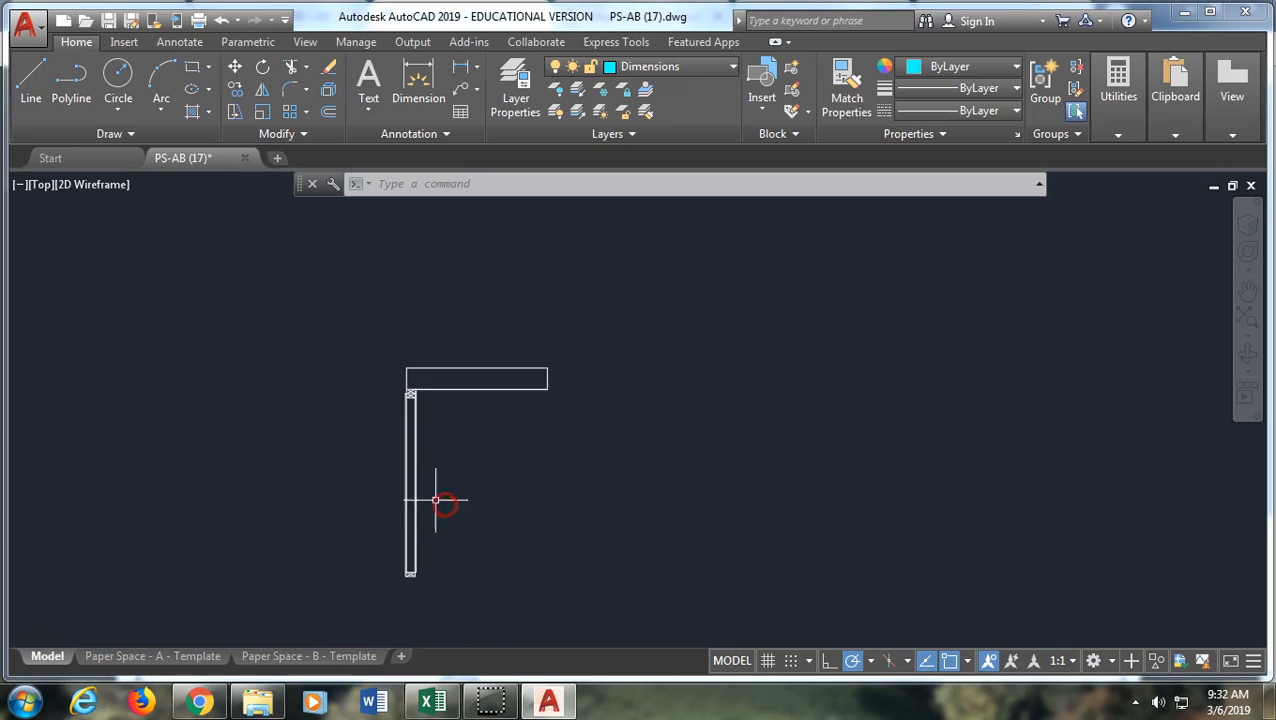
scroll(415, 472, up, 4)
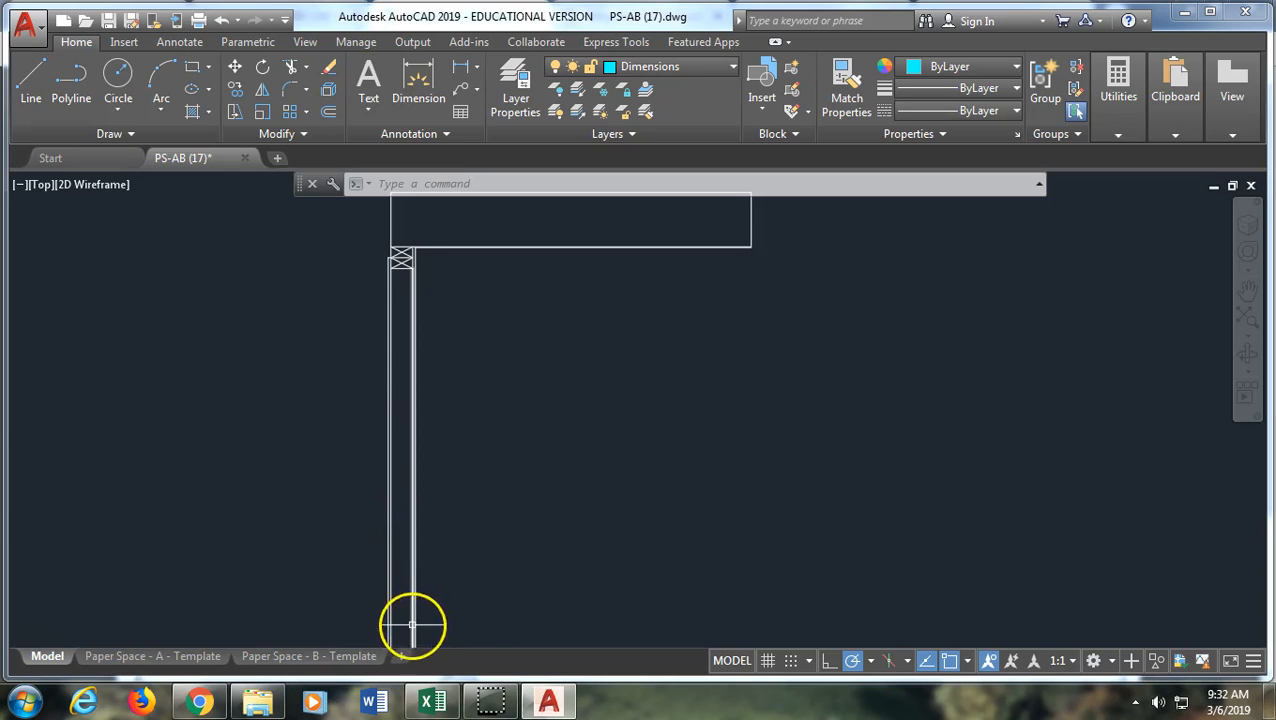
click(630, 66)
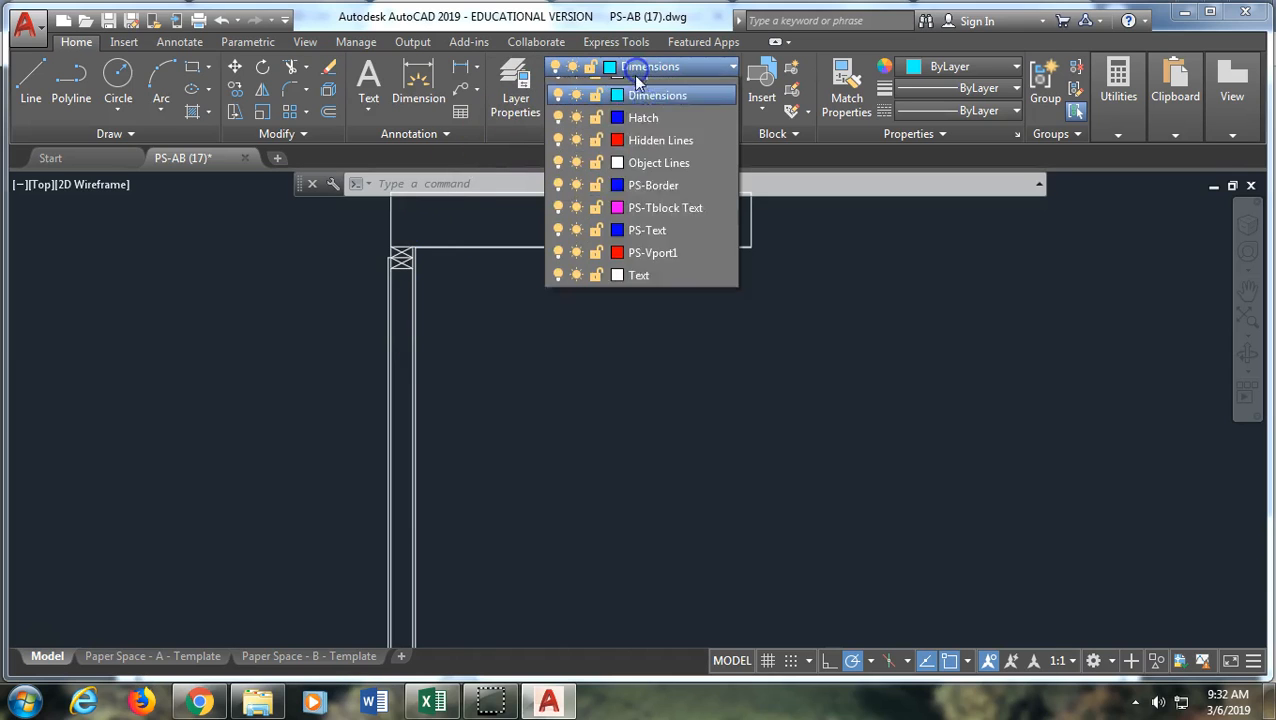
click(660, 162)
scroll(399, 304, down, 5)
scroll(419, 467, up, 6)
middle_drag(328, 280, 428, 608)
scroll(430, 611, up, 3)
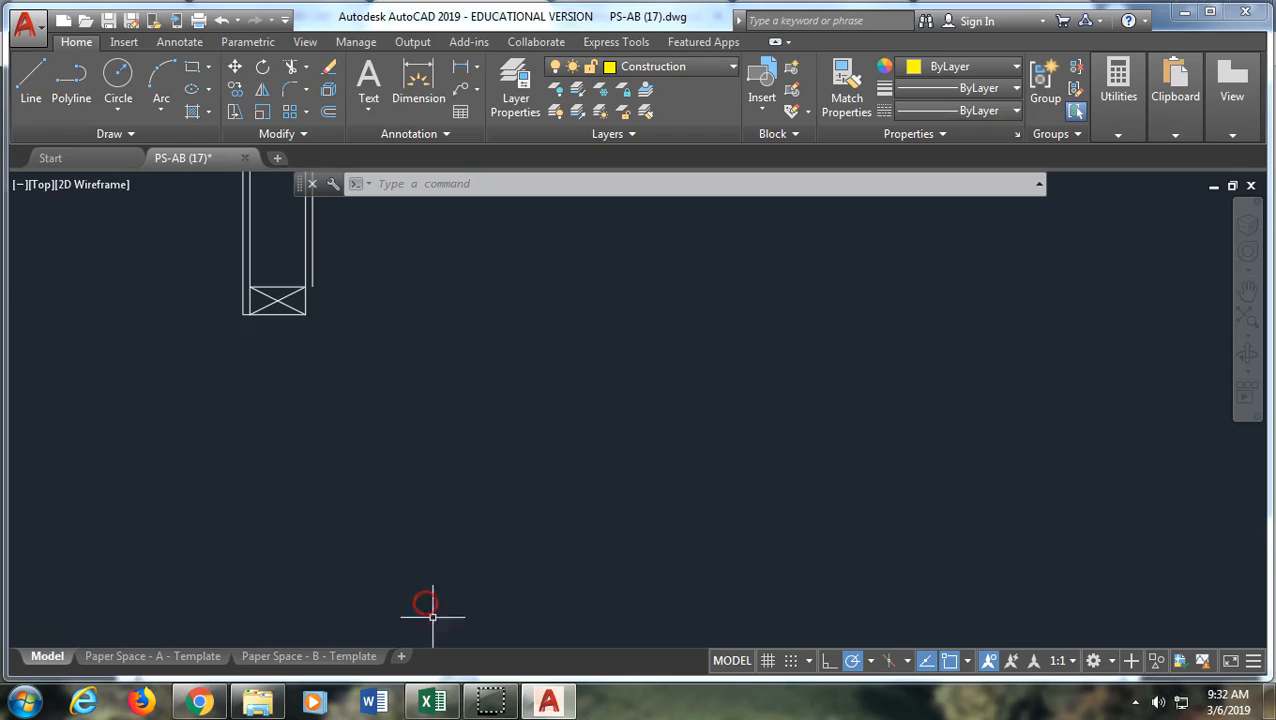
middle_drag(340, 344, 381, 580)
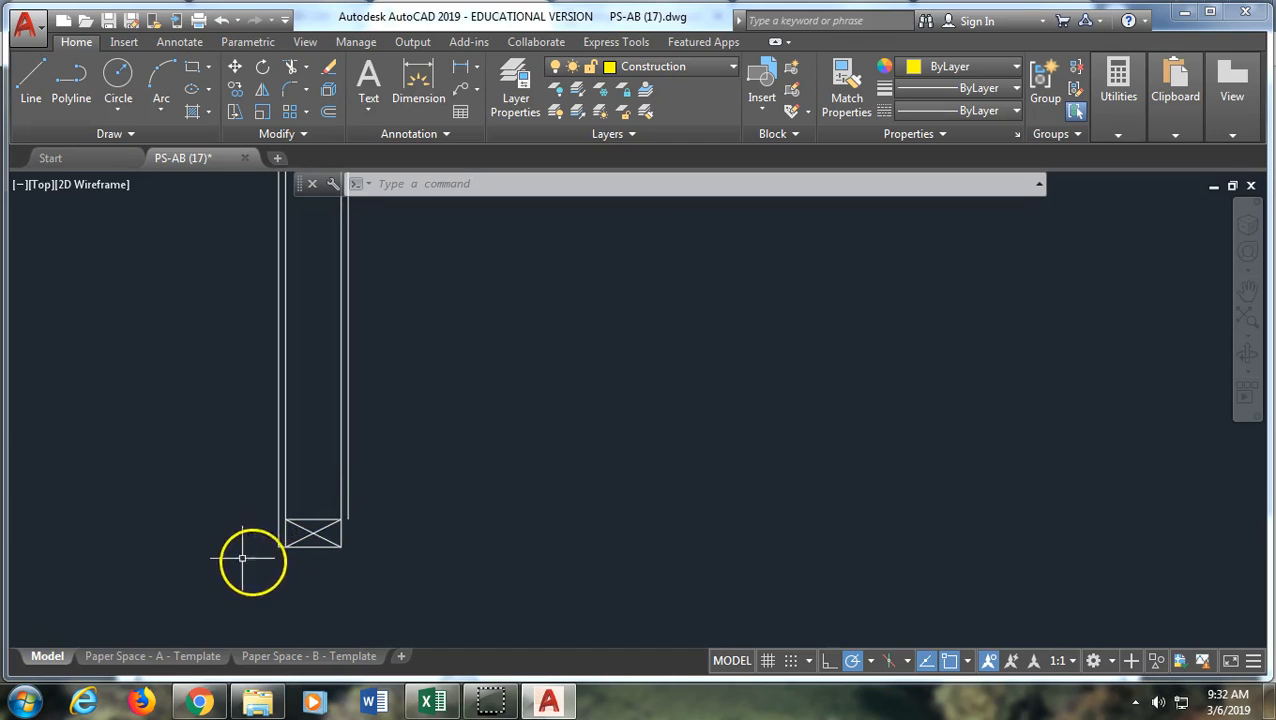
Make Object Lines the current layer and draw a horizontal line rightward from the bottom plate's lower-right corner.
click(733, 70)
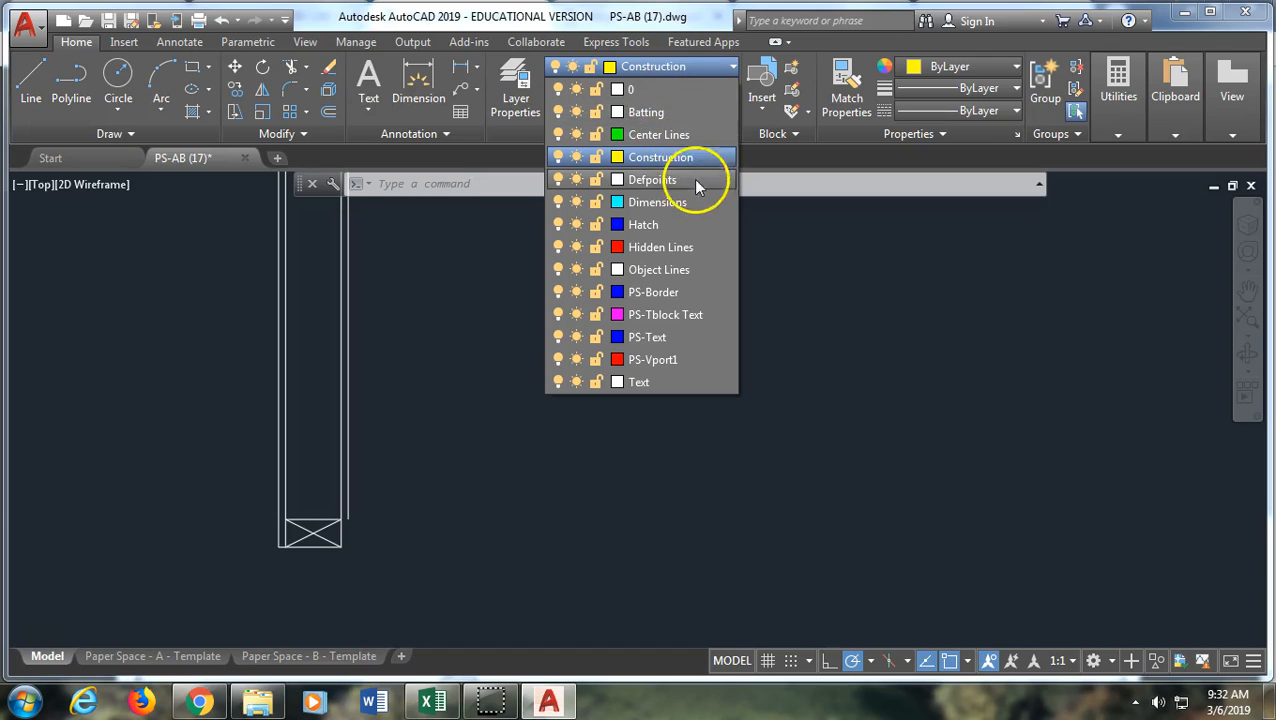
click(694, 270)
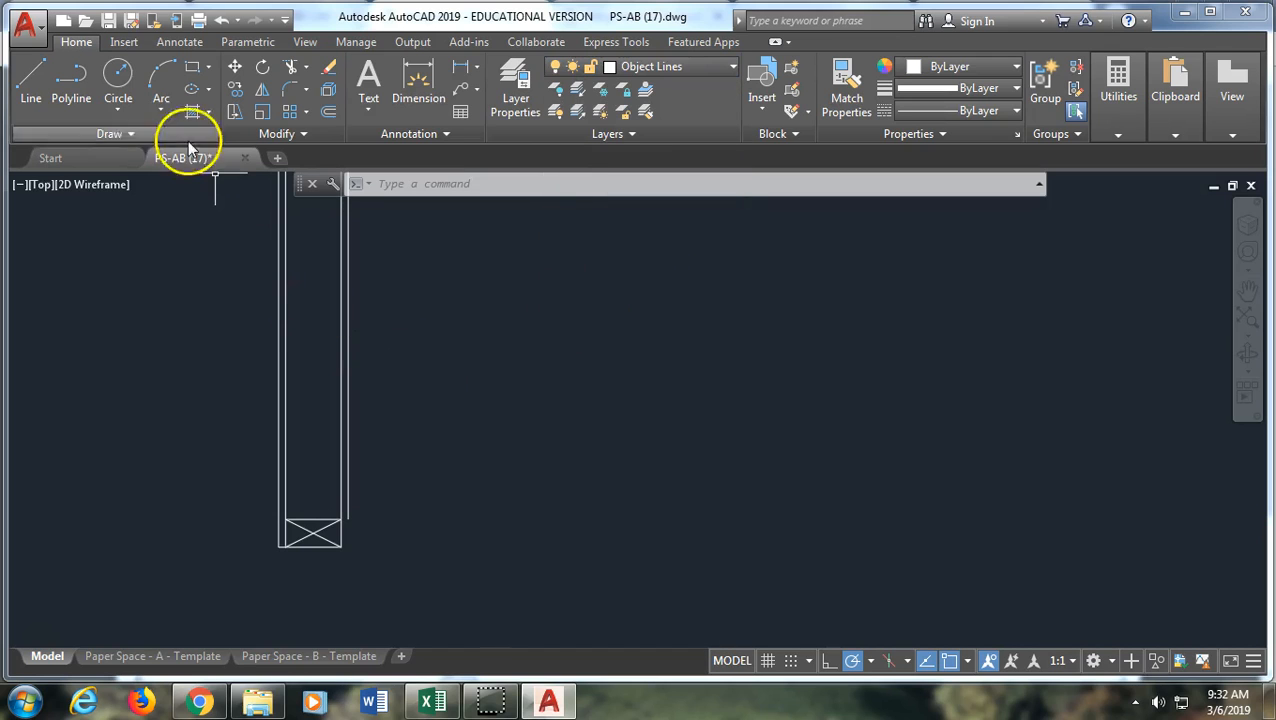
click(30, 82)
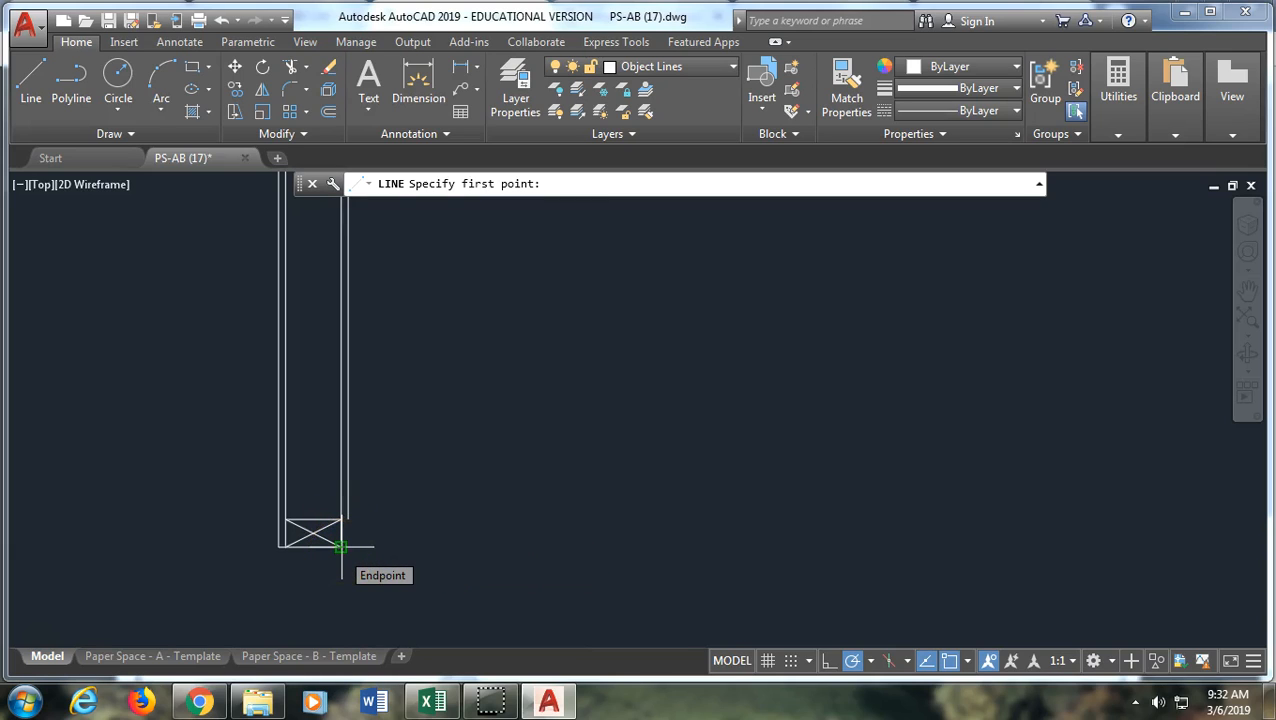
click(340, 547)
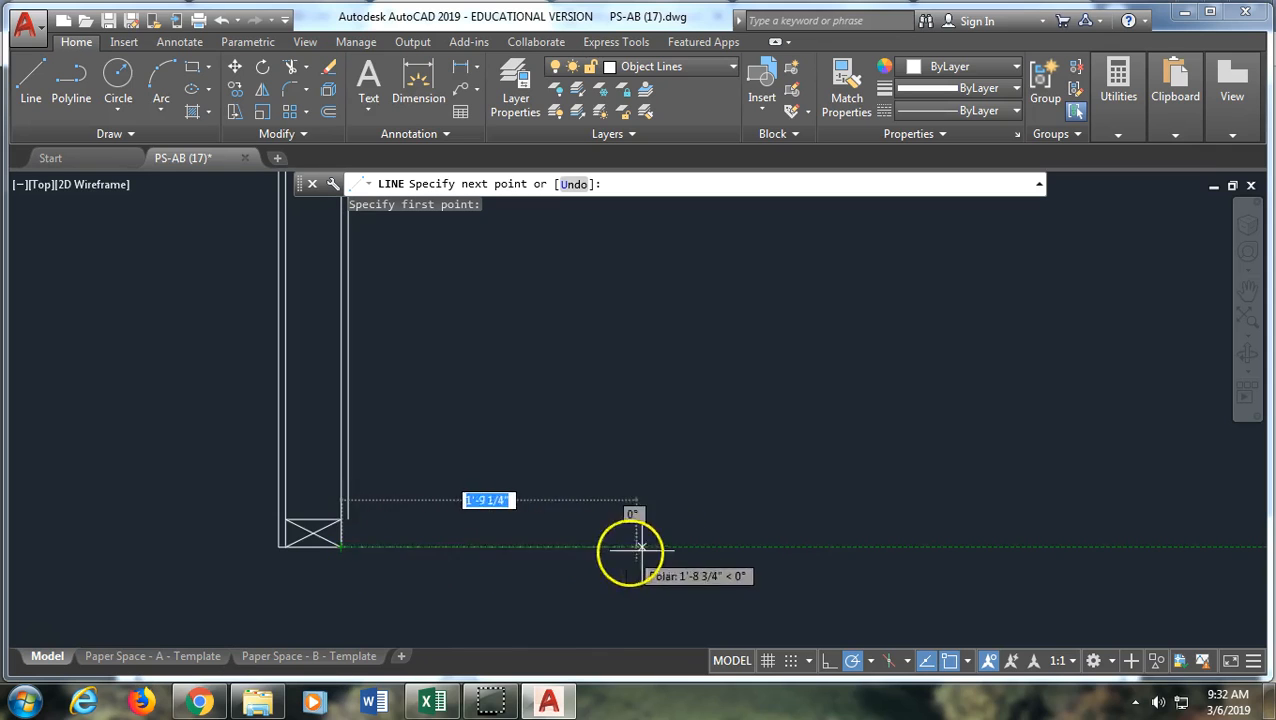
click(1049, 546)
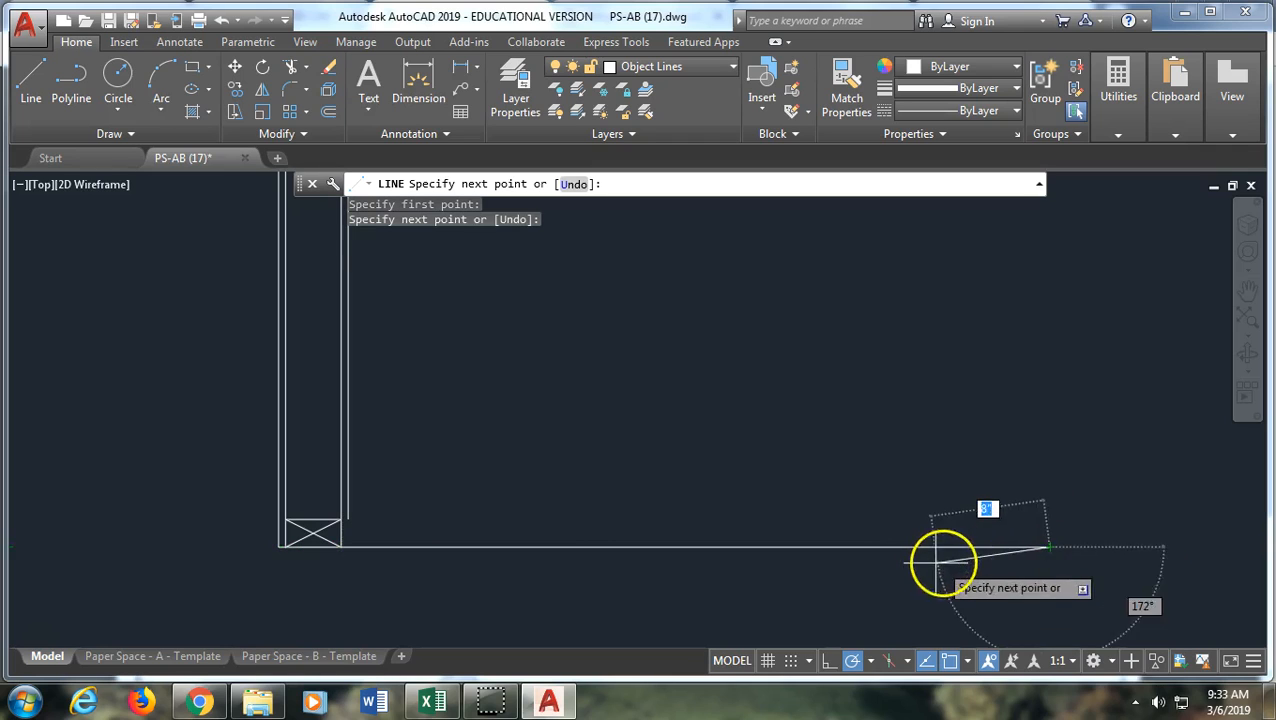
key(Return)
Stretch the right end of the bottom horizontal line until it lines up with the joist rectangle's right edge.
scroll(1047, 551, down, 4)
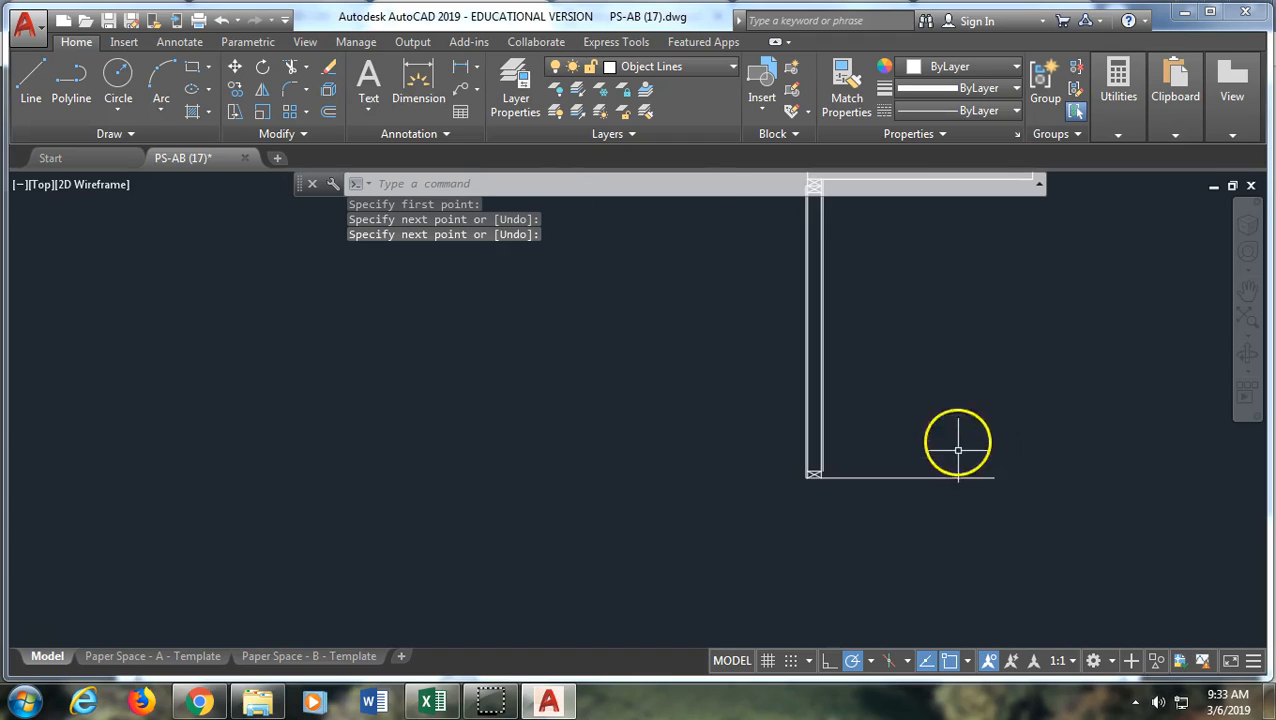
middle_drag(891, 416, 789, 567)
mouse_move(841, 479)
middle_down()
mouse_move(813, 399)
mouse_move(756, 413)
middle_up()
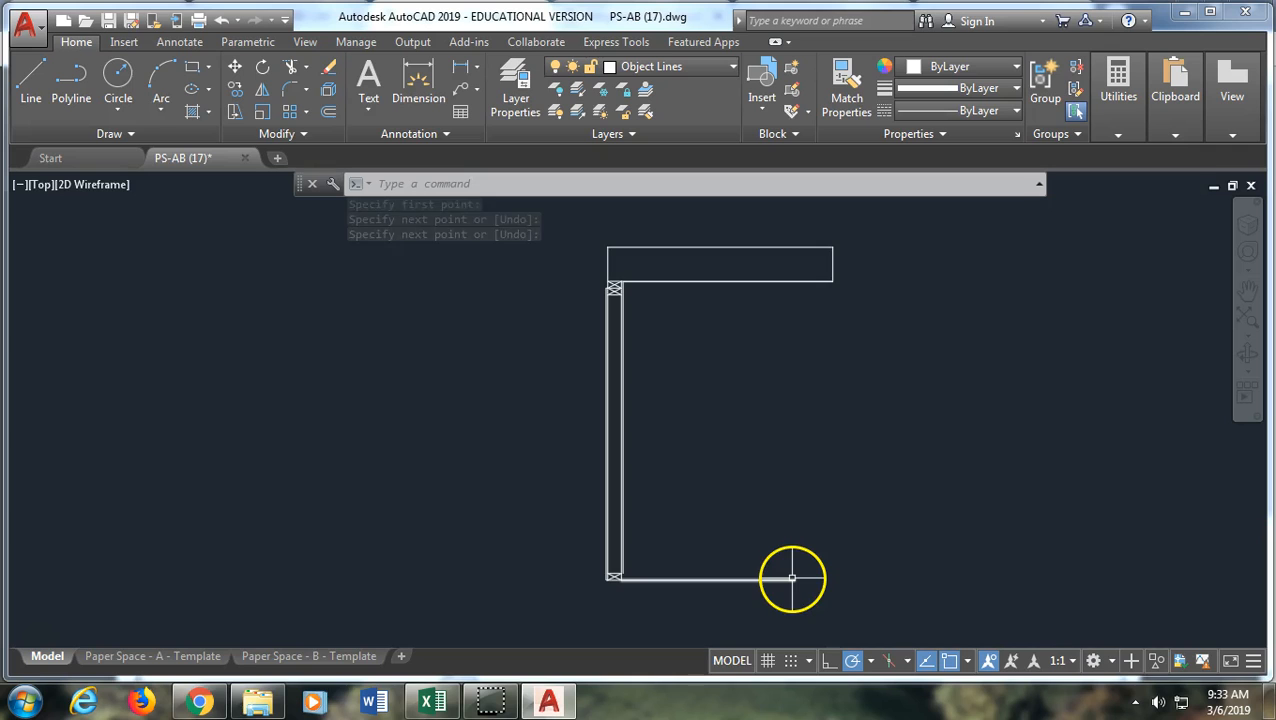
click(755, 579)
click(794, 579)
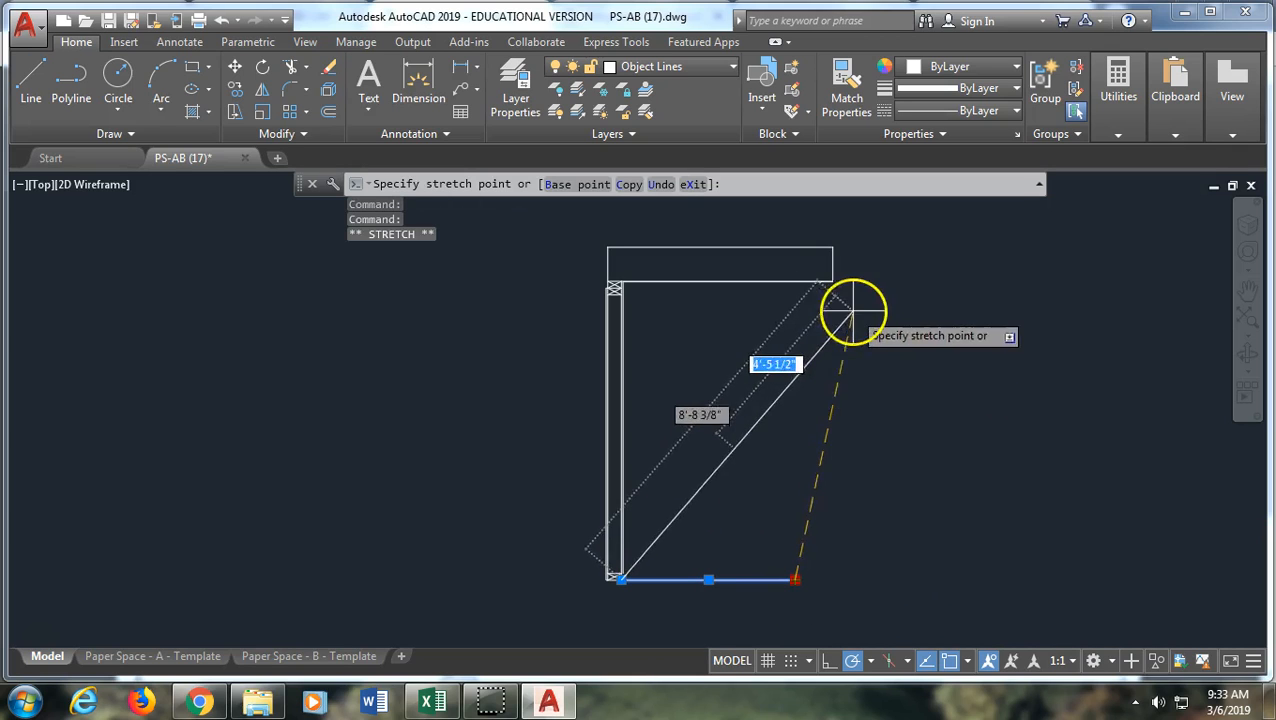
click(833, 579)
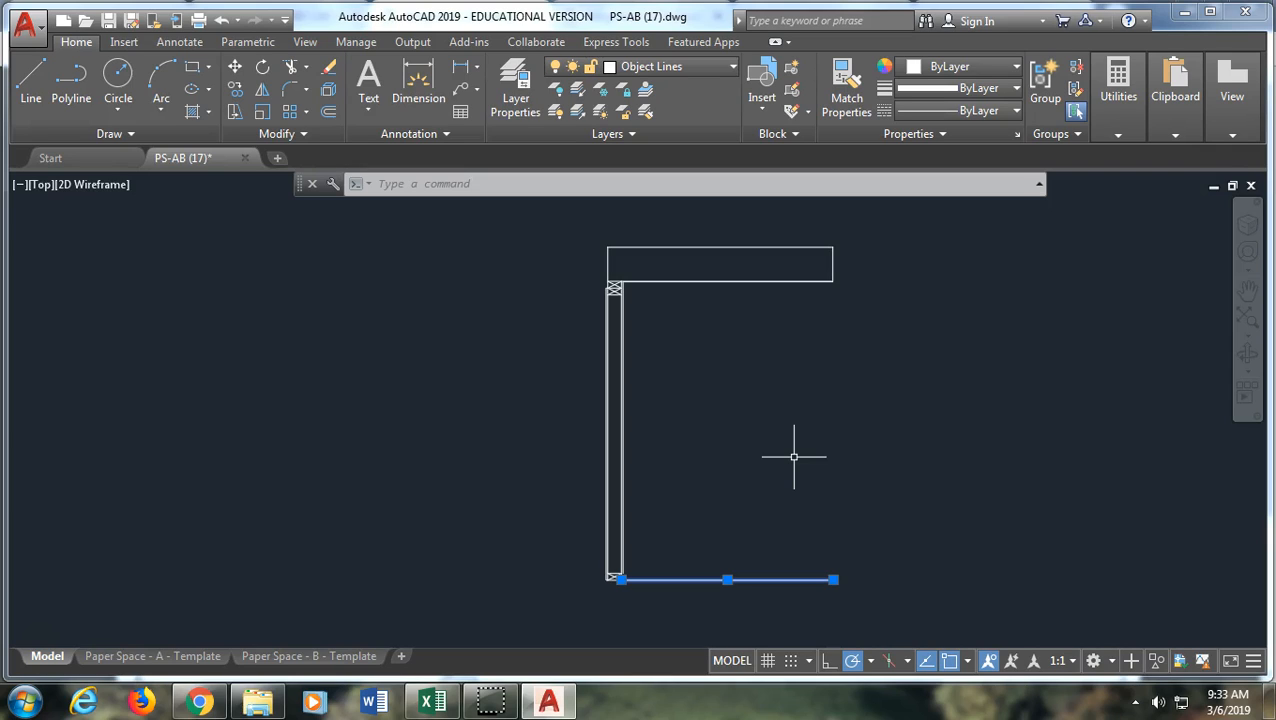
key(Escape)
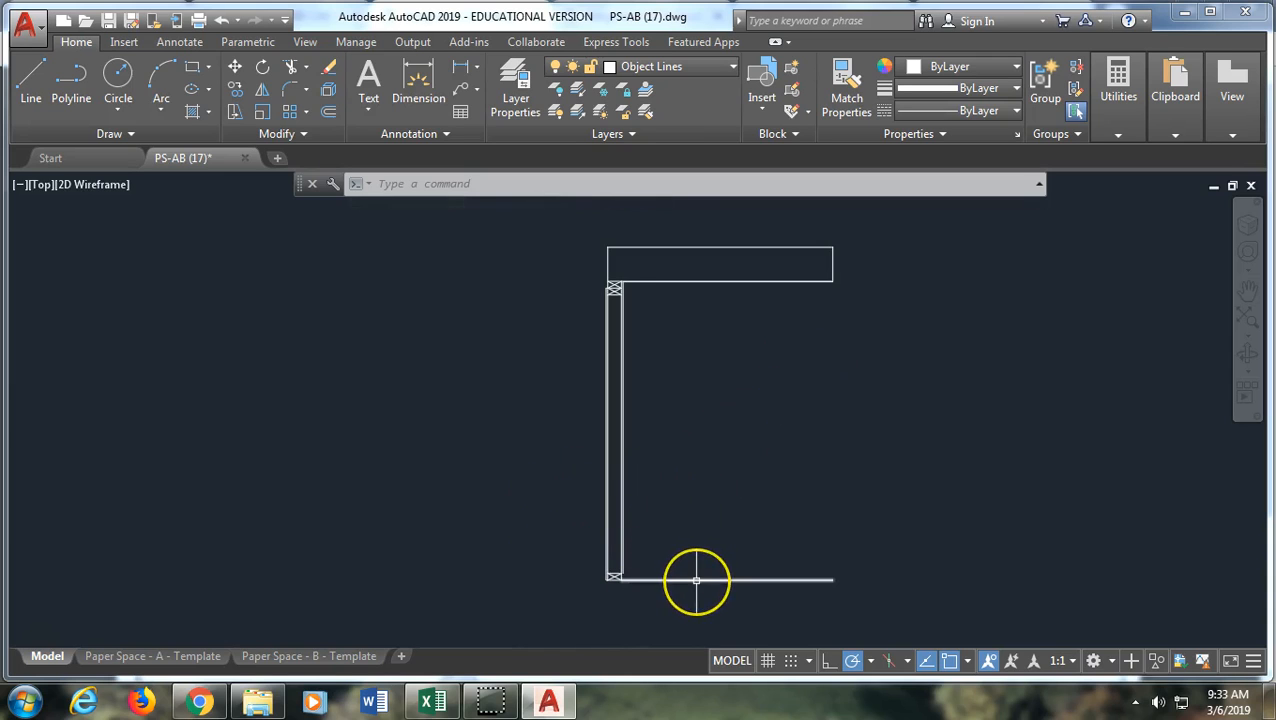
Offset the bottom horizontal line 1/8" upward.
click(329, 113)
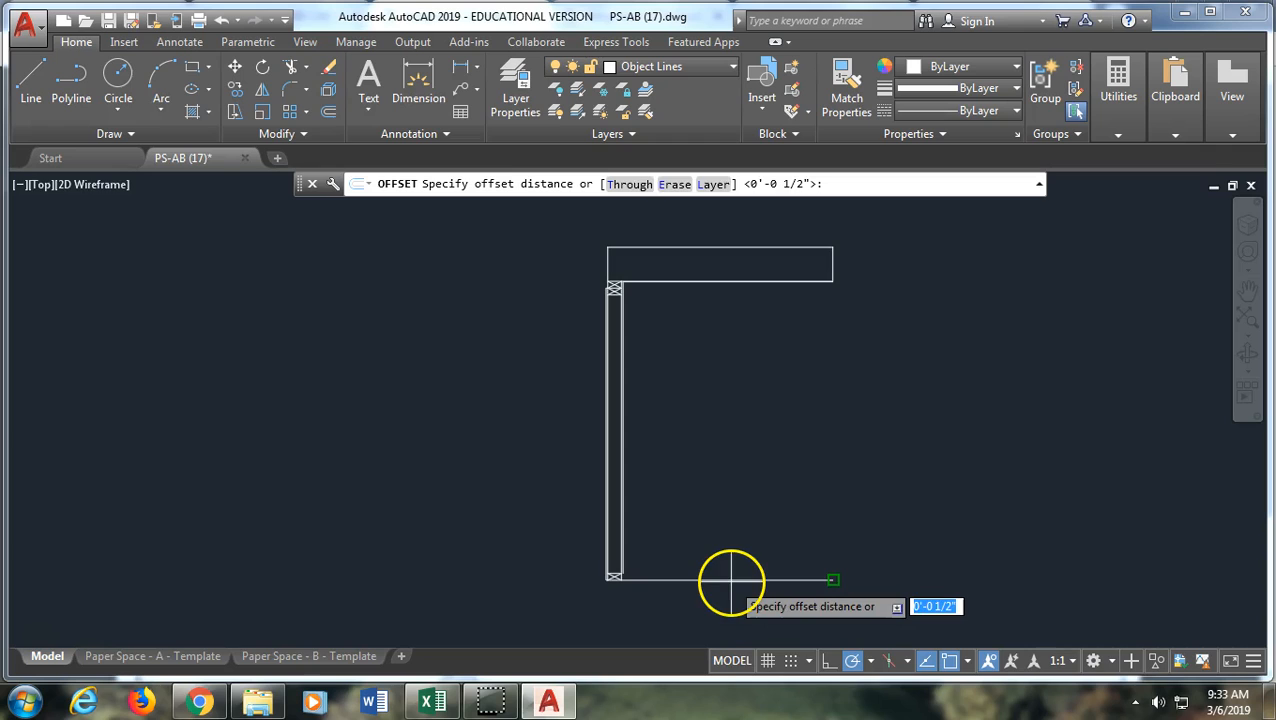
text(1/8)
key(Return)
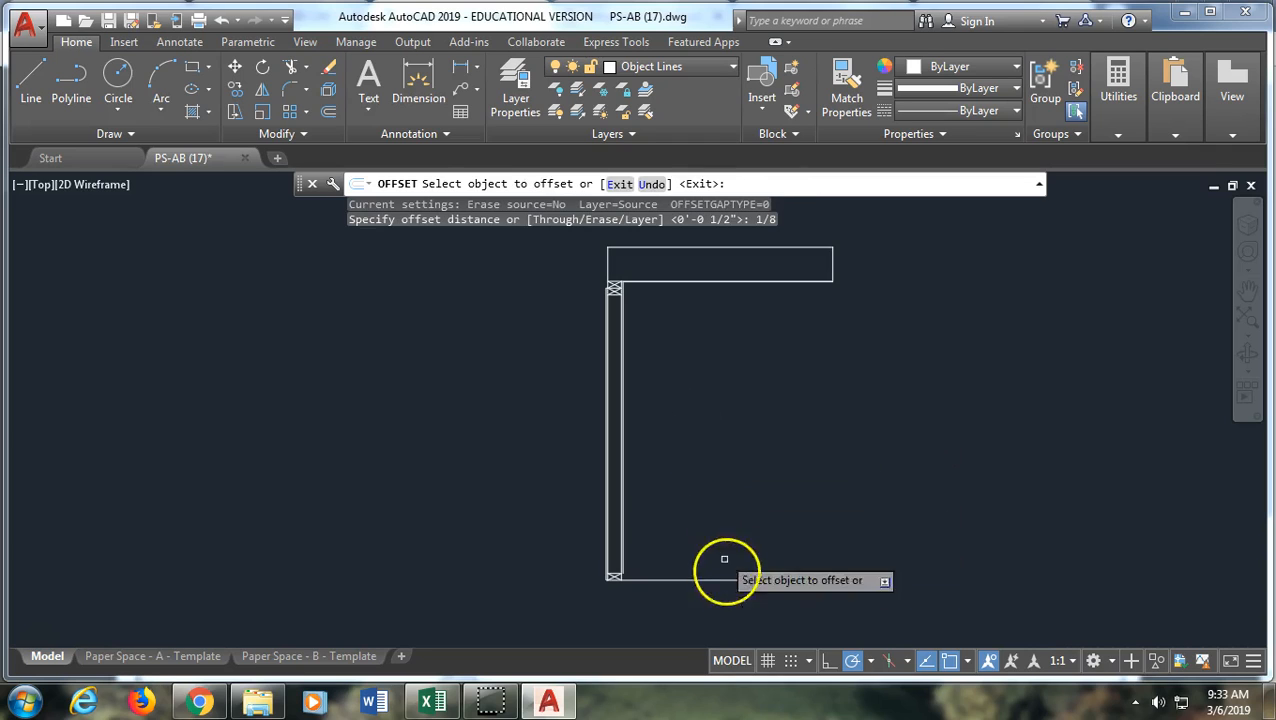
click(728, 578)
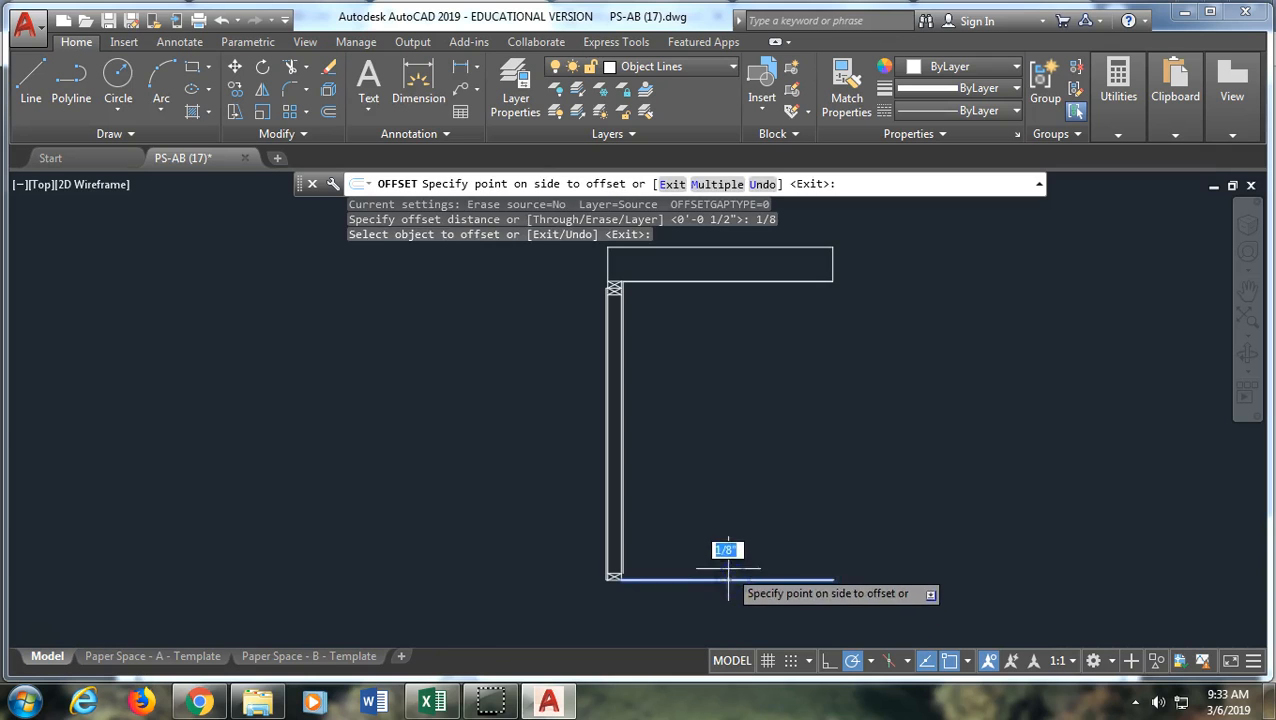
click(729, 562)
scroll(689, 544, up, 4)
middle_drag(612, 563, 783, 293)
scroll(590, 400, up, 2)
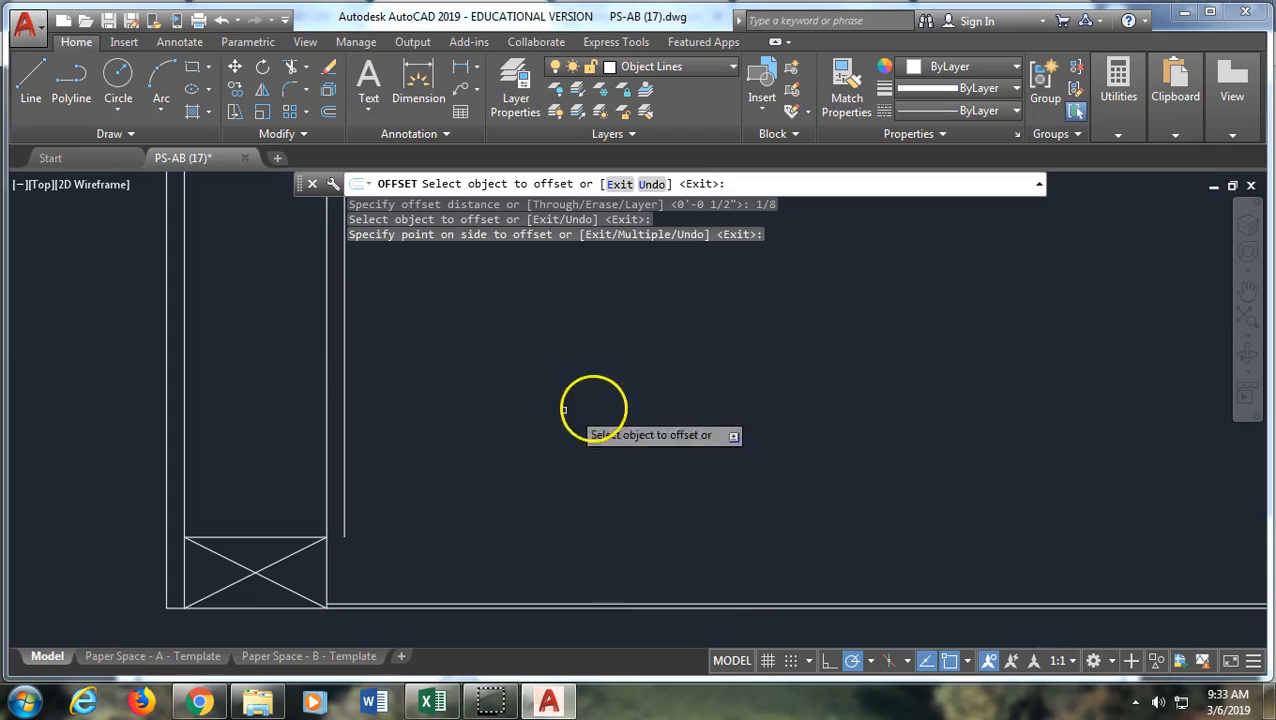
key(Return)
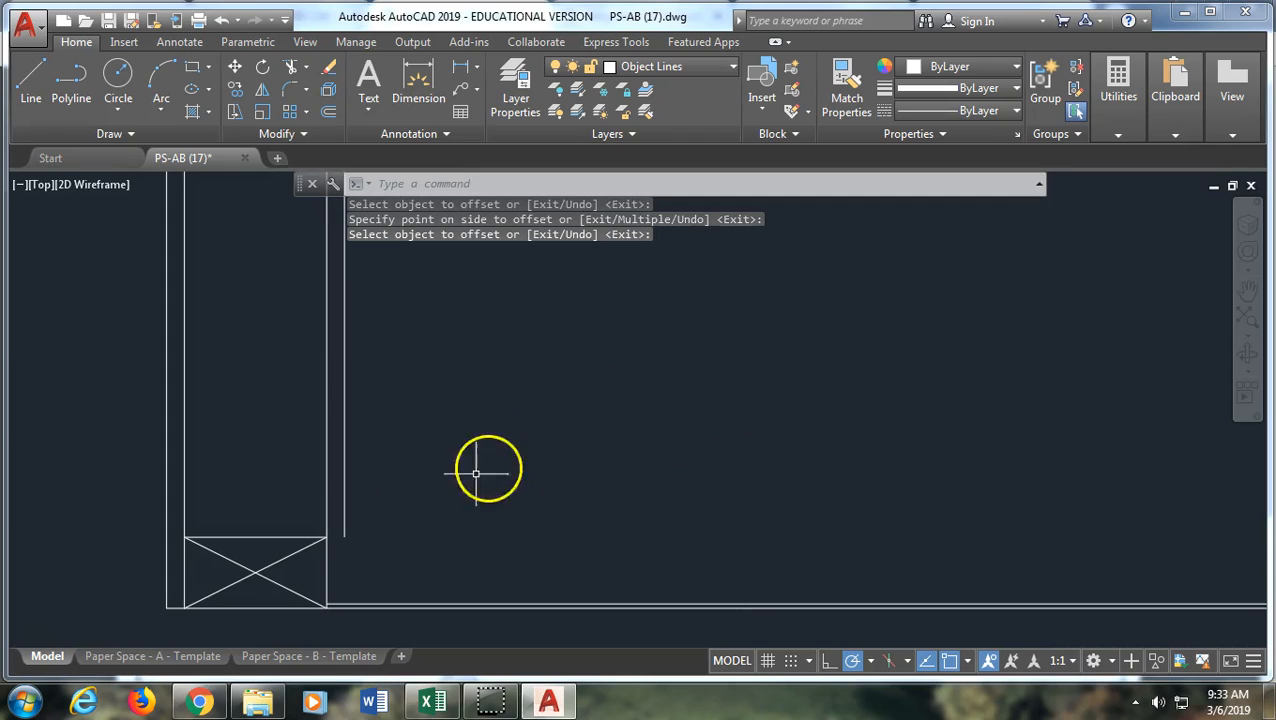
Stretch the lower end of the wall's rightmost vertical line down to the 1/8" offset floor line.
click(344, 537)
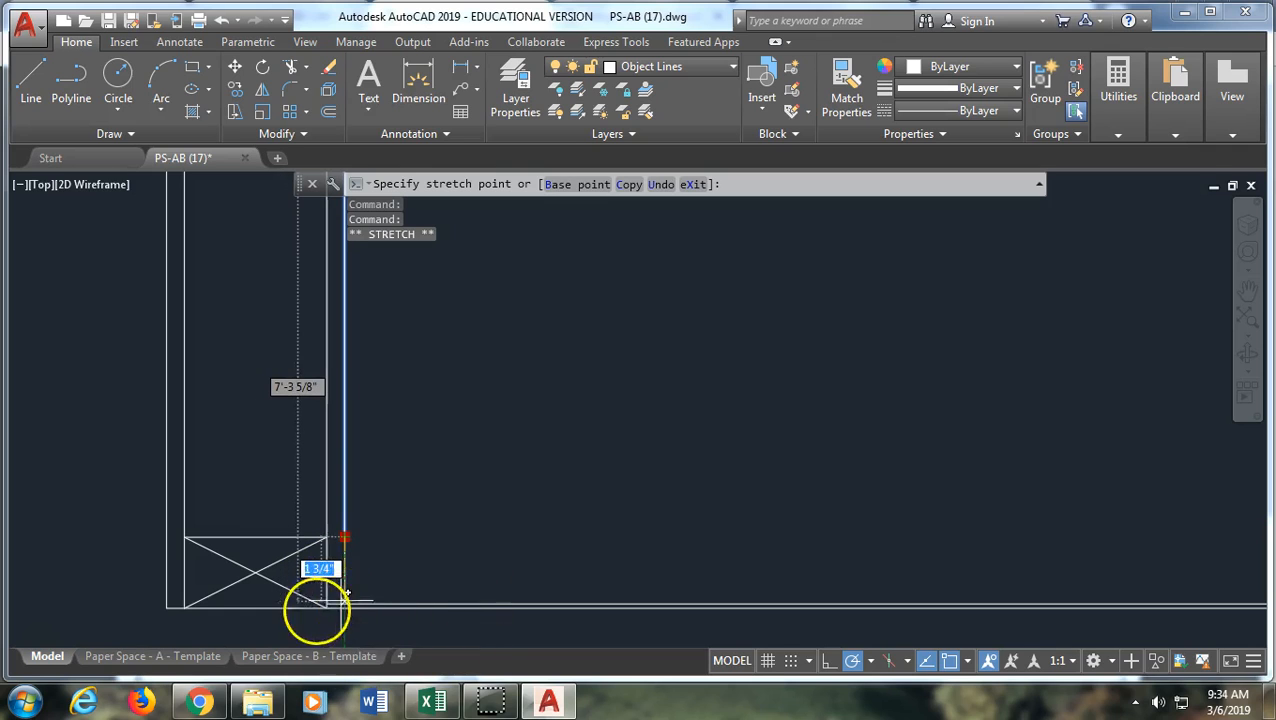
click(345, 604)
key(Return)
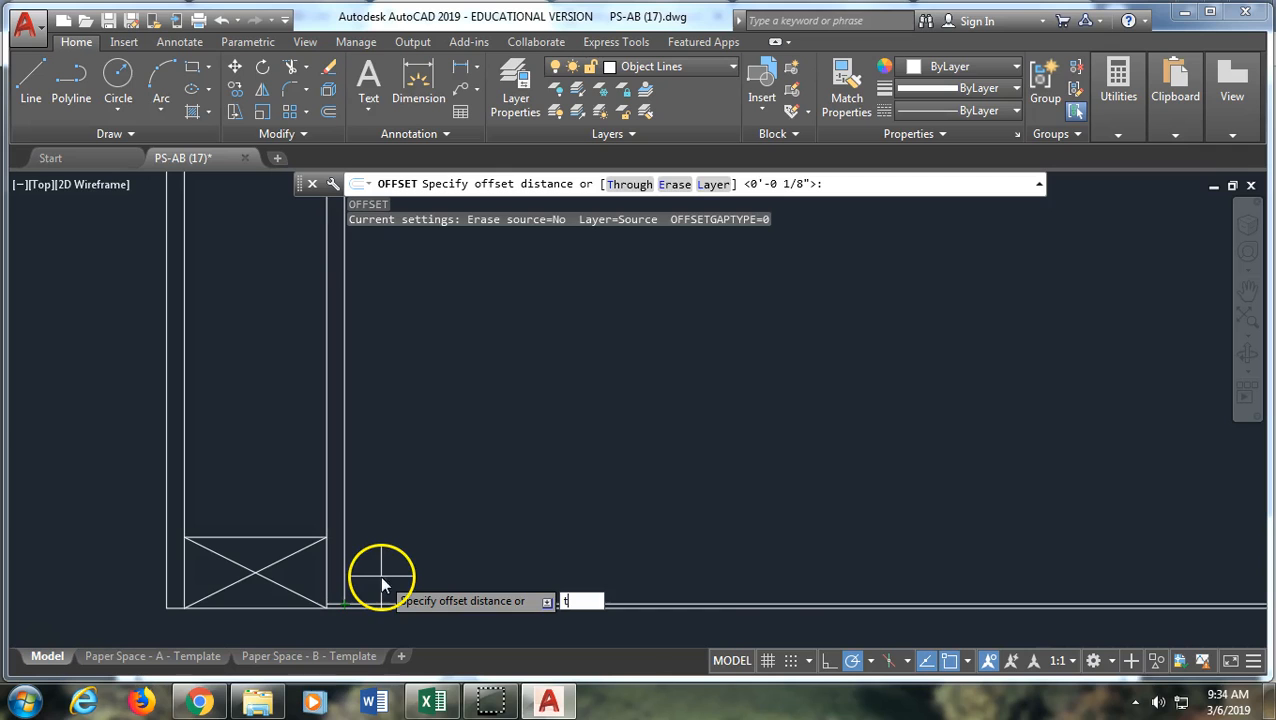
key(Return)
key(Return)
click(343, 577)
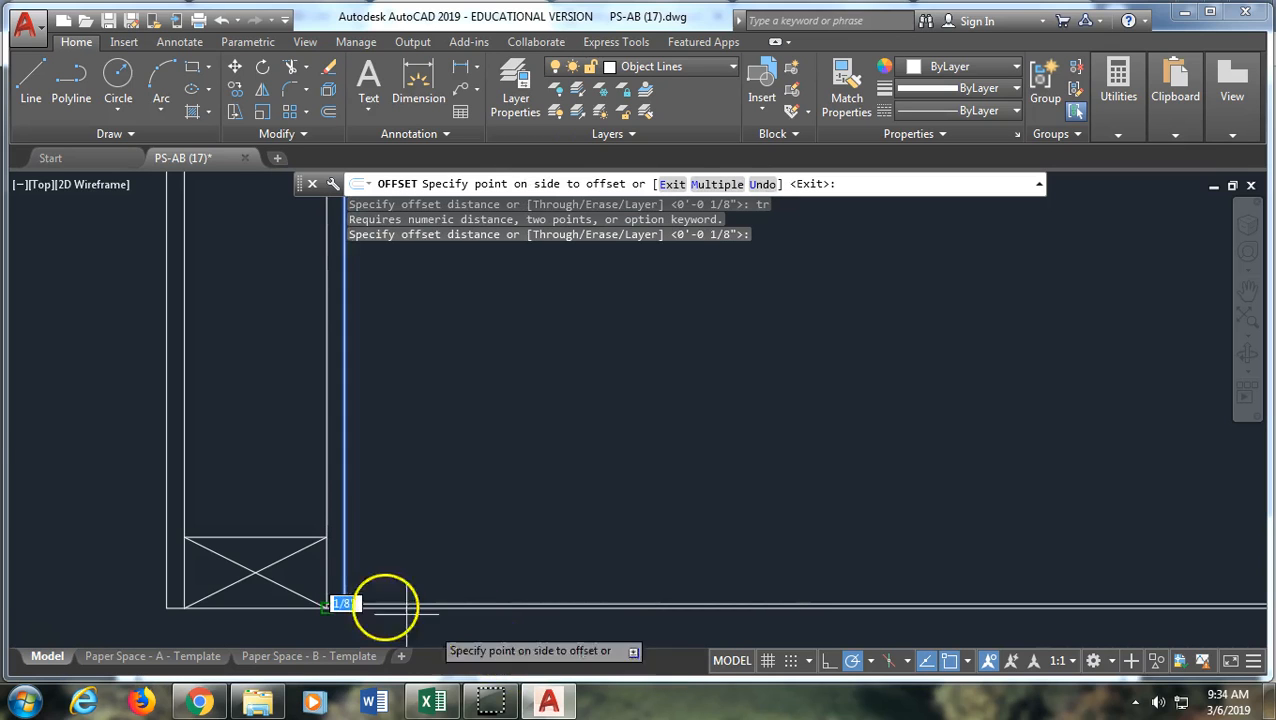
scroll(318, 590, up, 3)
scroll(308, 601, up, 2)
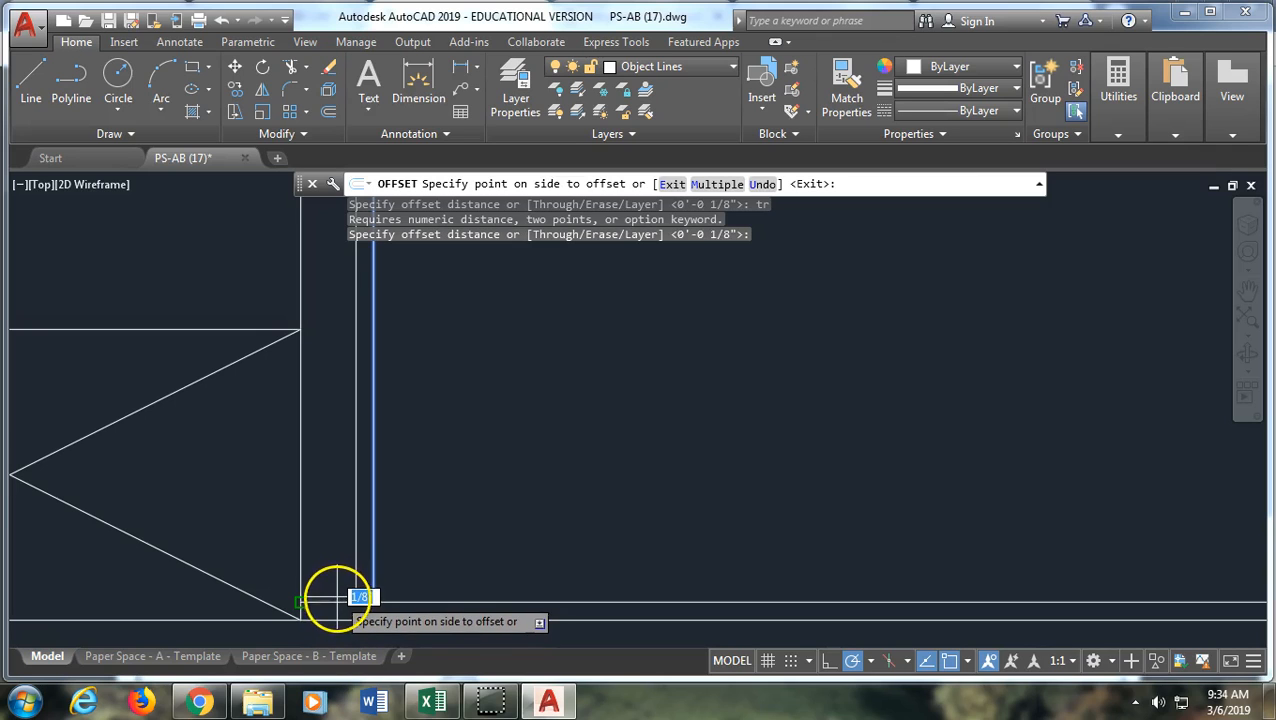
key(Escape)
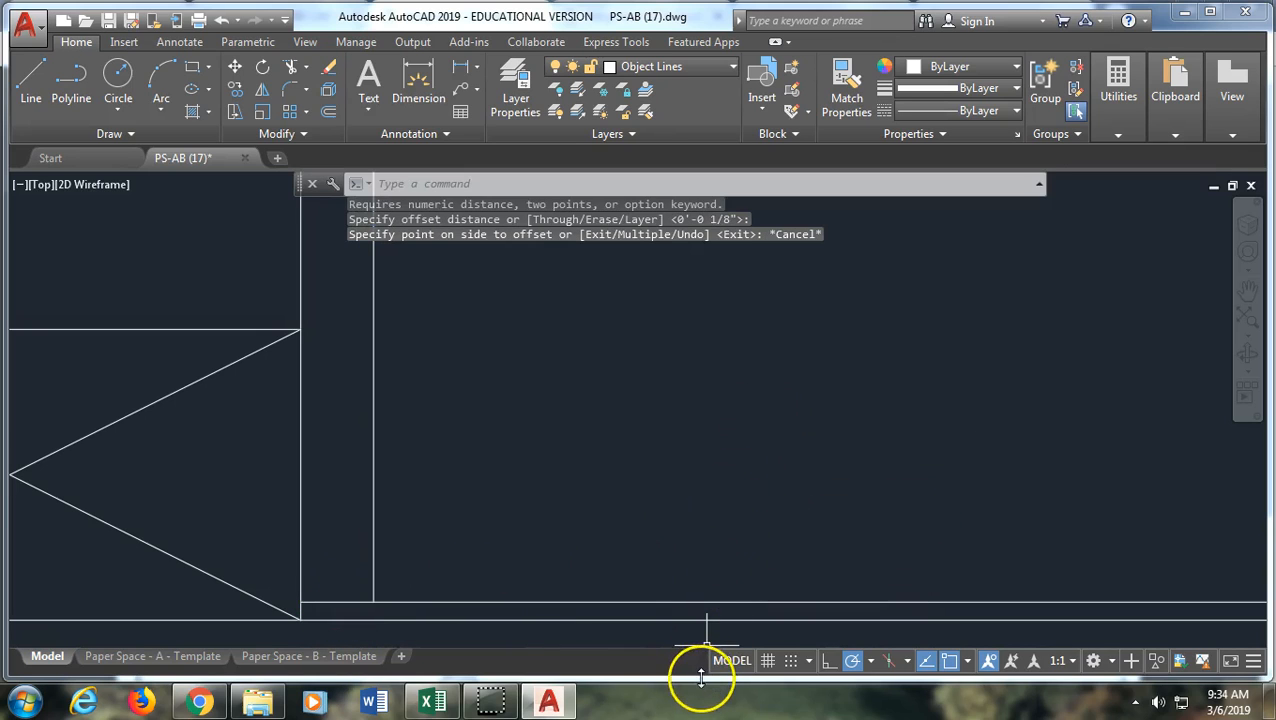
Trim the short piece of the 1/8" offset floor line between the bottom plate and the rightmost vertical line.
click(294, 66)
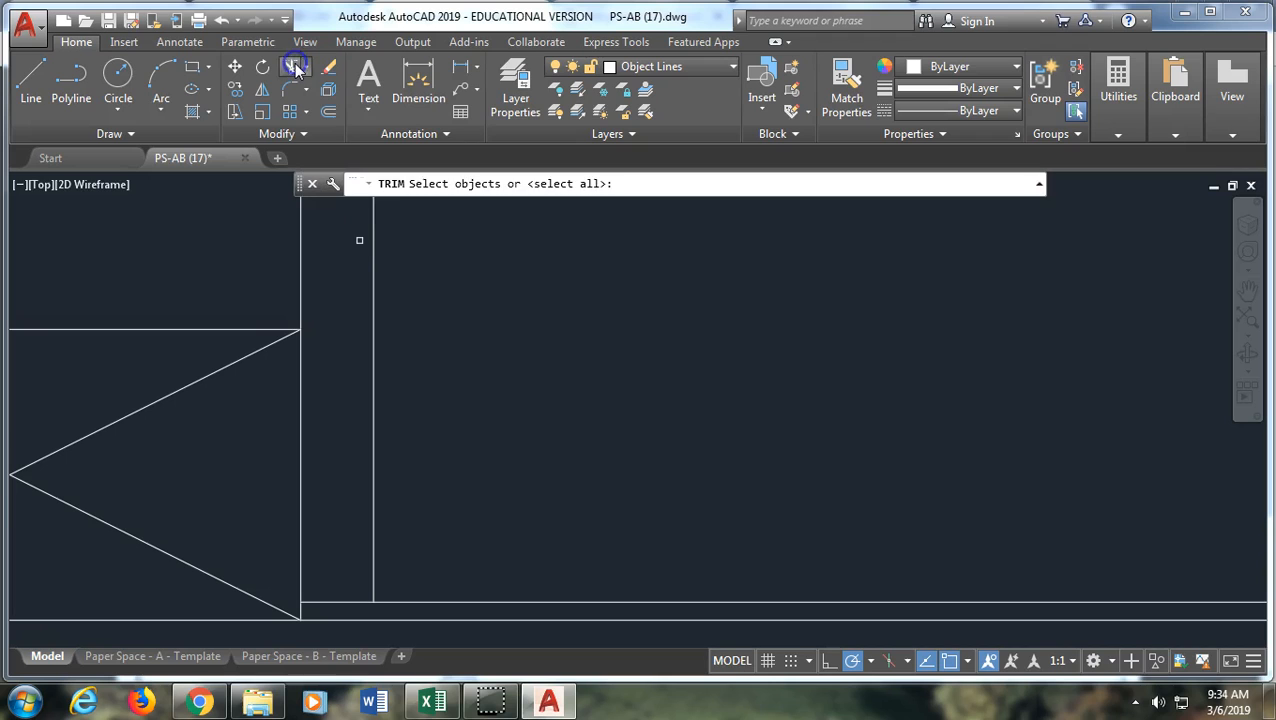
key(Return)
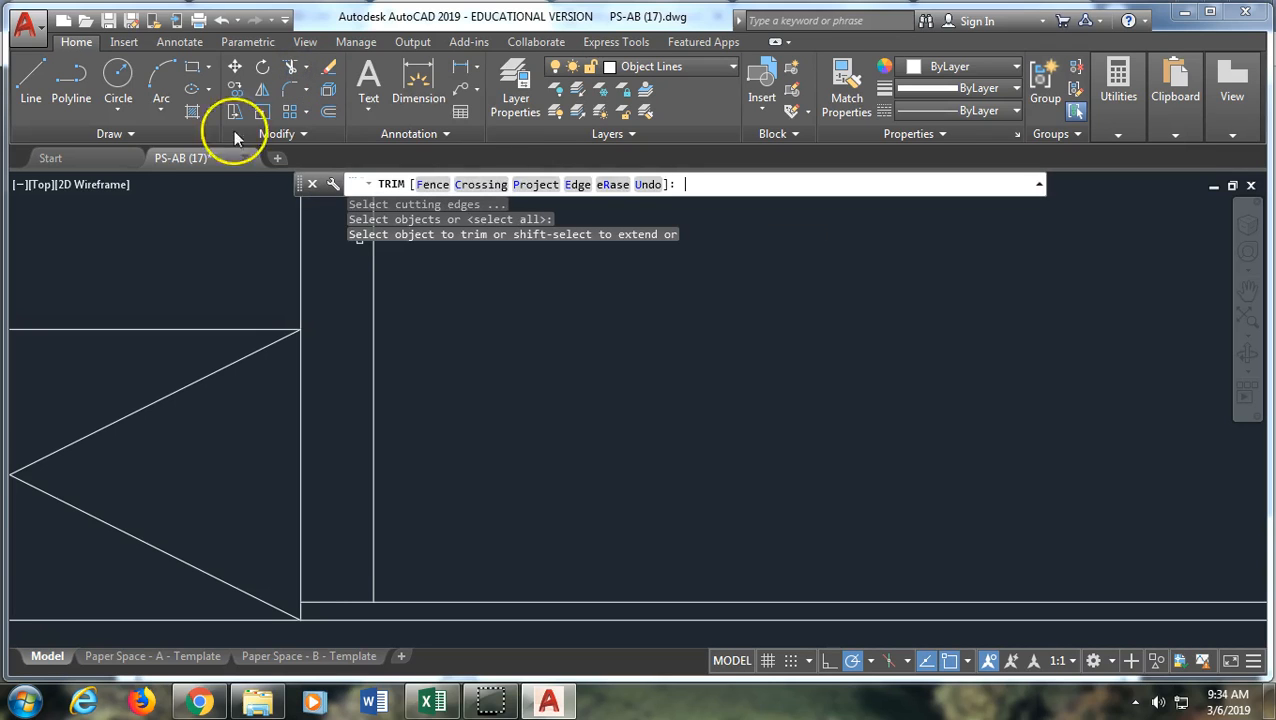
click(358, 601)
key(Return)
scroll(428, 530, up, 4)
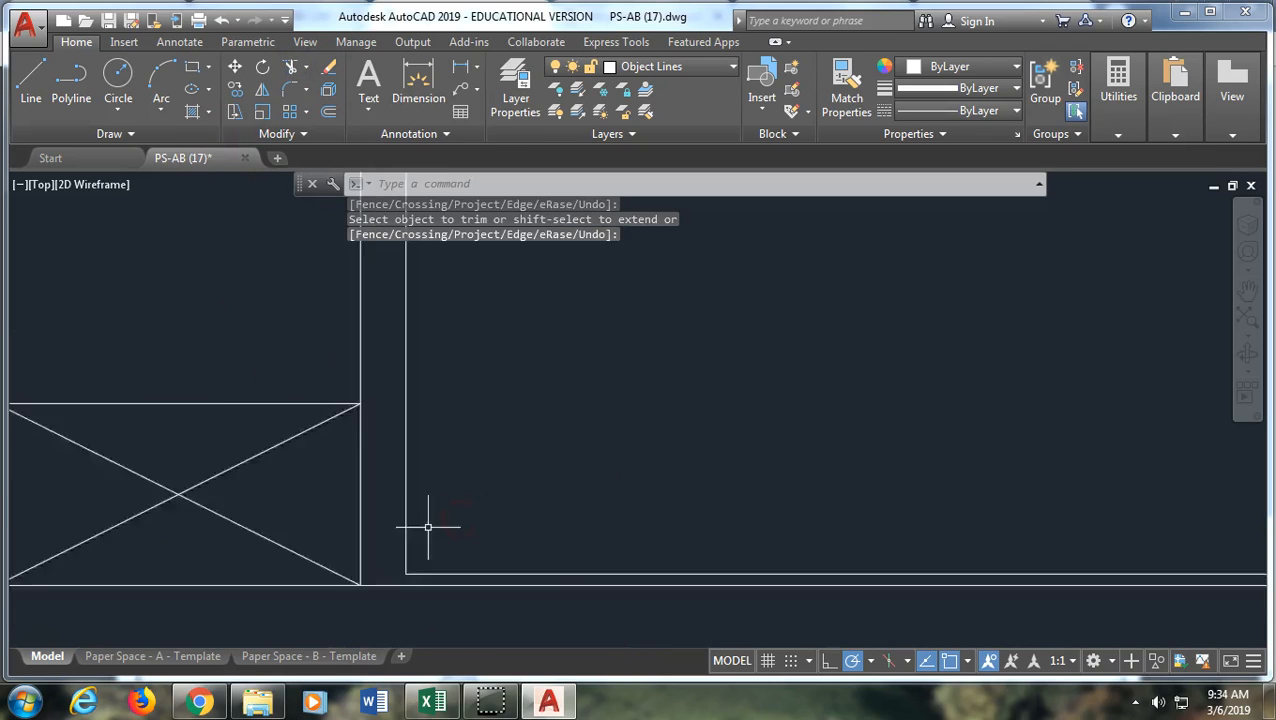
middle_drag(486, 426, 485, 615)
scroll(487, 438, down, 2)
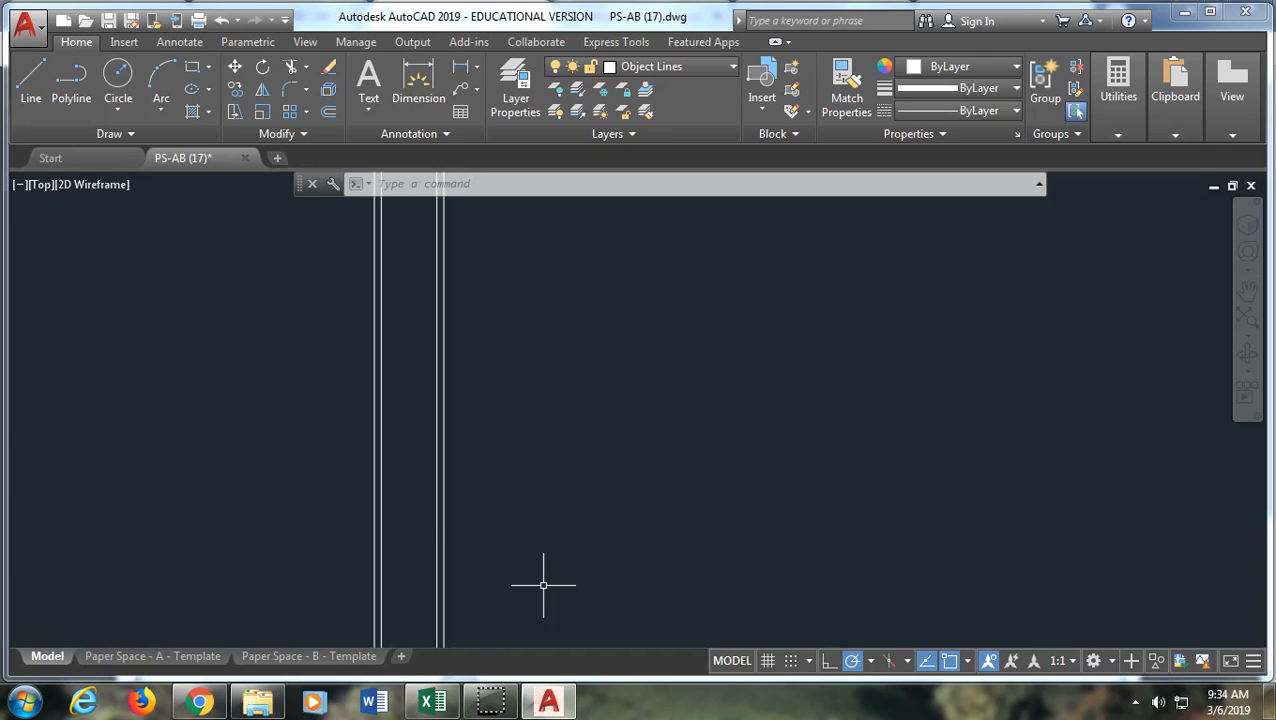
scroll(470, 457, down, 3)
middle_drag(479, 413, 484, 497)
scroll(472, 465, up, 2)
scroll(470, 455, up, 2)
scroll(472, 456, down, 2)
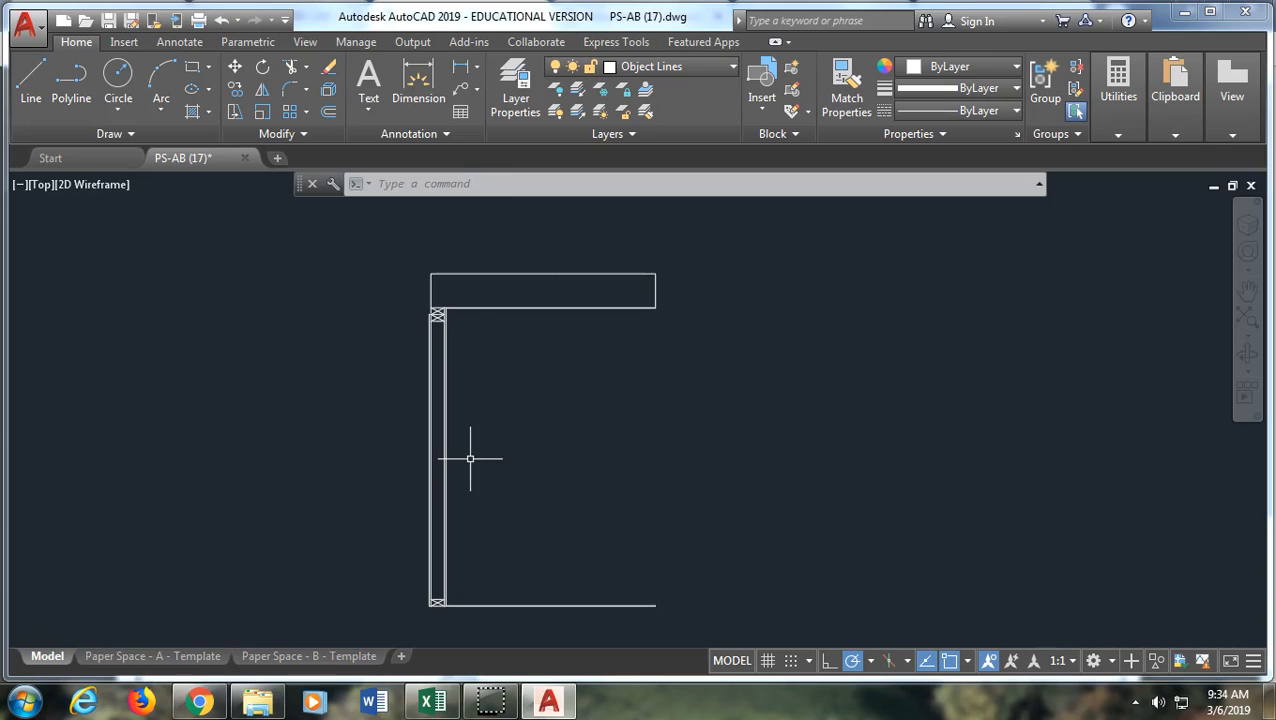
On the Construction layer, draw a 6' vertical line up from the floor line, just right of the wall.
click(655, 66)
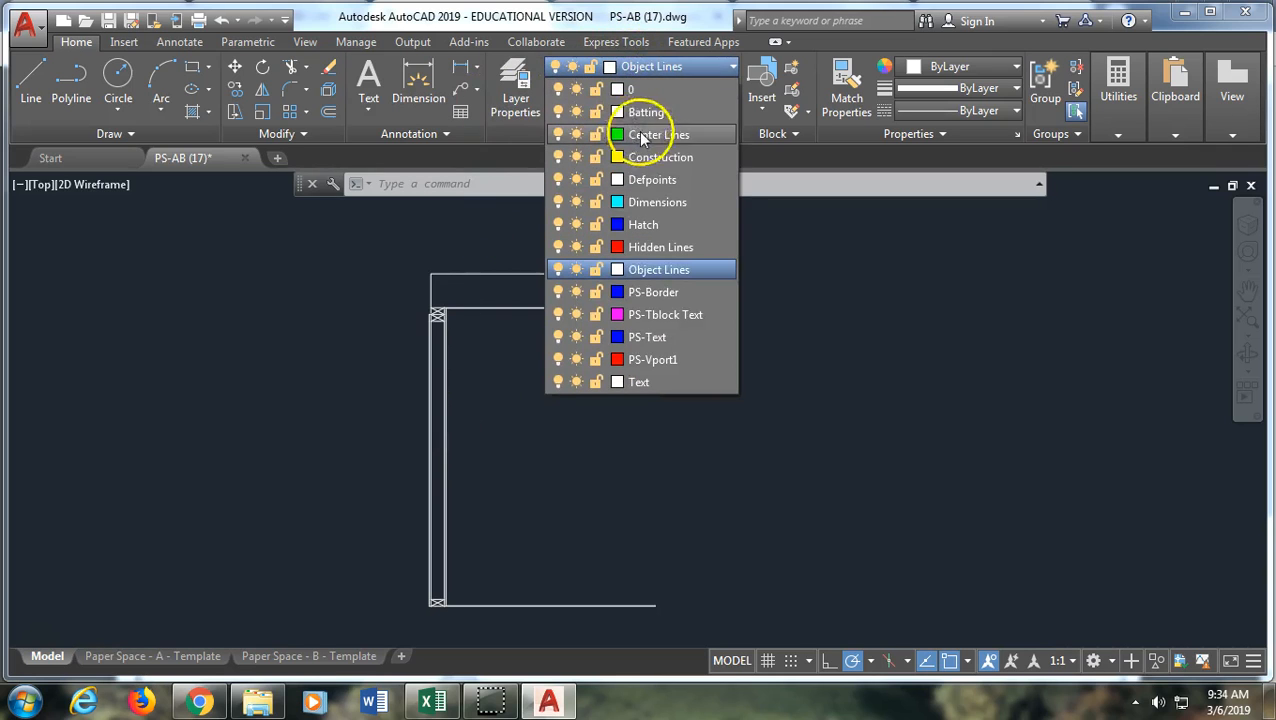
click(655, 160)
click(31, 80)
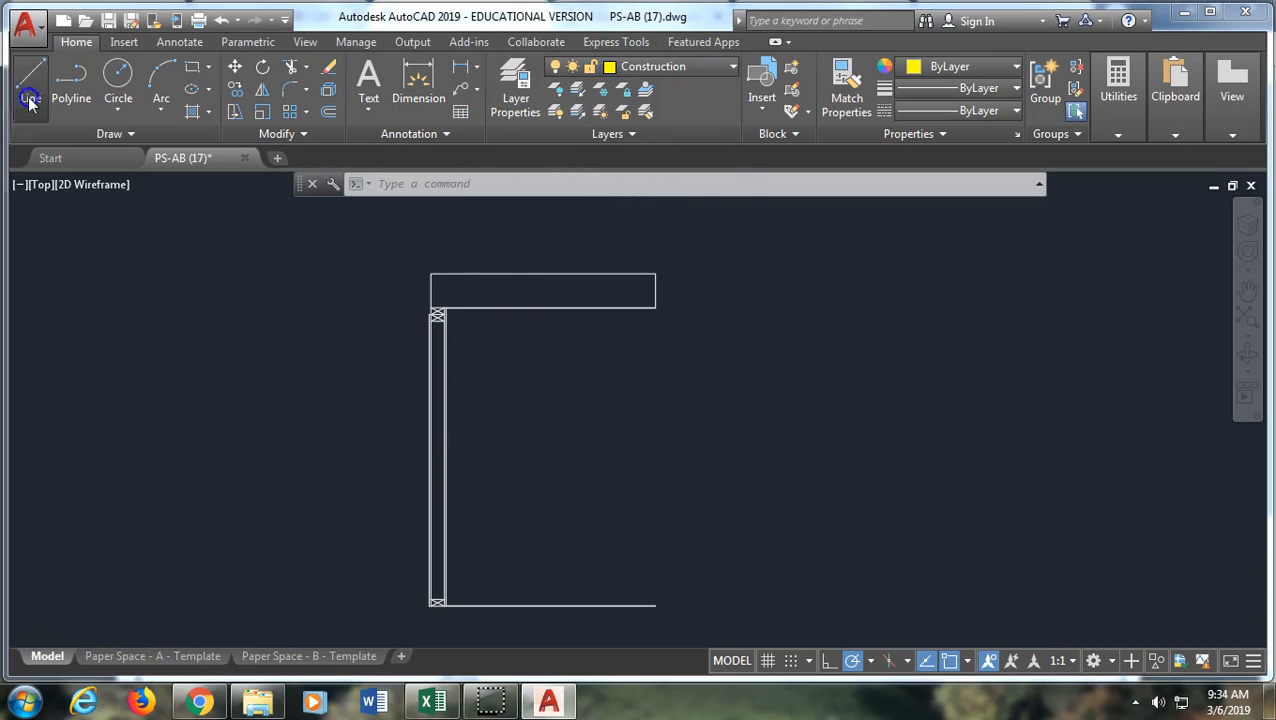
scroll(455, 608, up, 4)
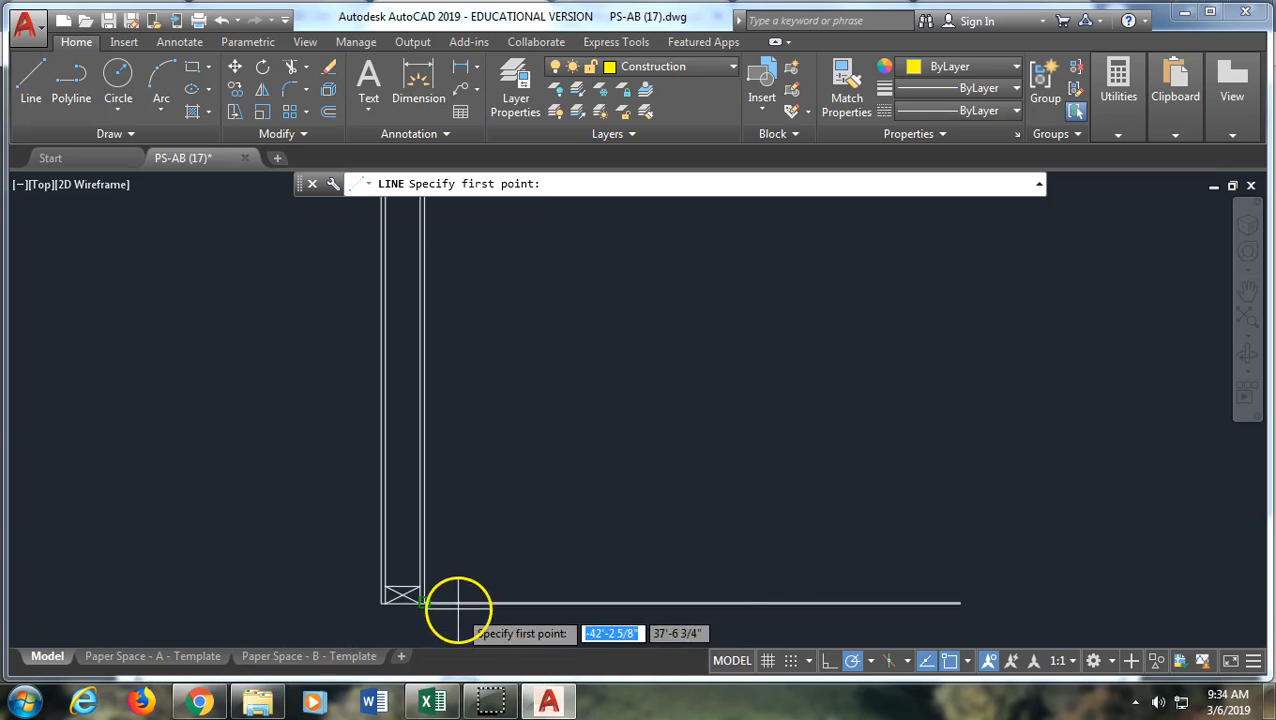
scroll(424, 592, up, 3)
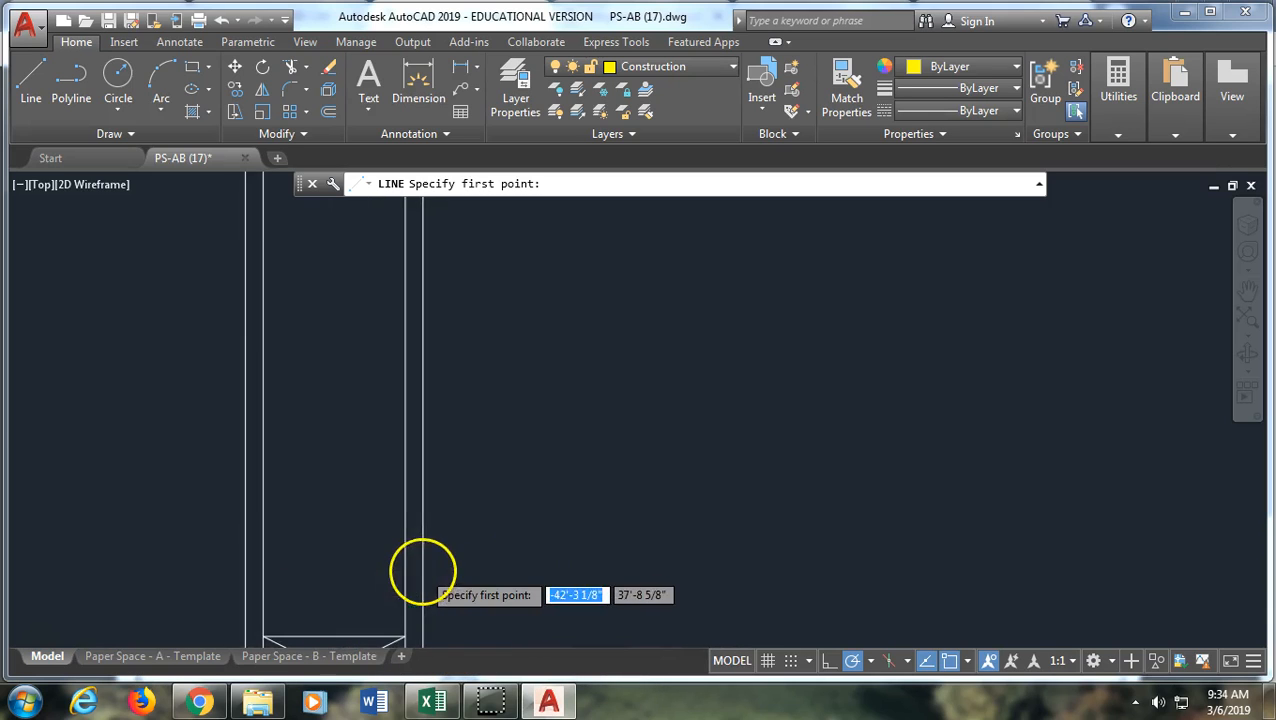
middle_drag(432, 601, 440, 478)
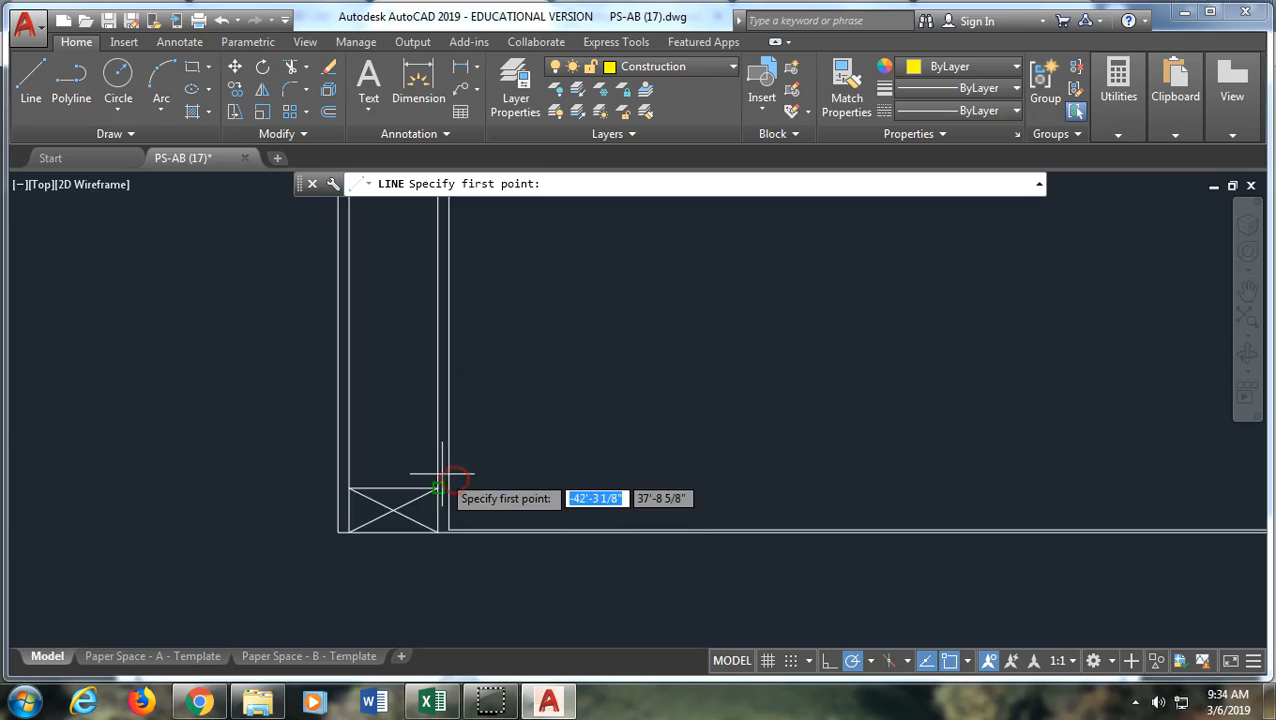
click(477, 531)
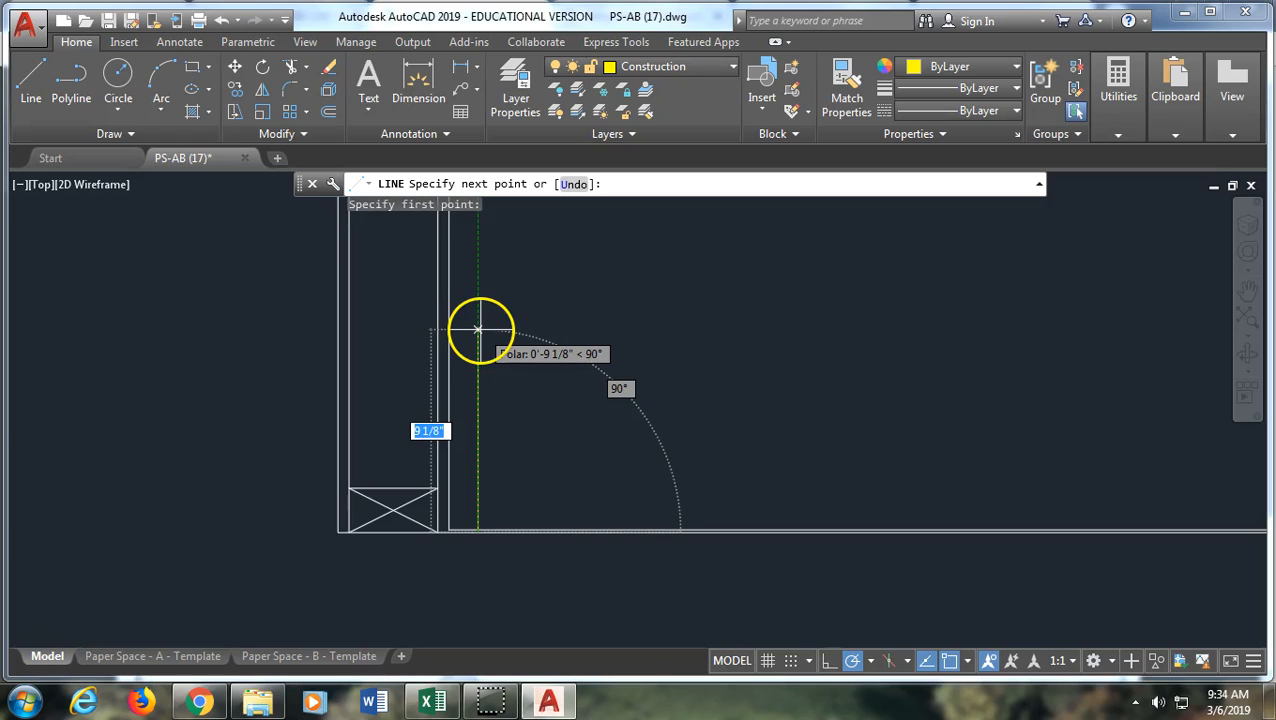
text(6)
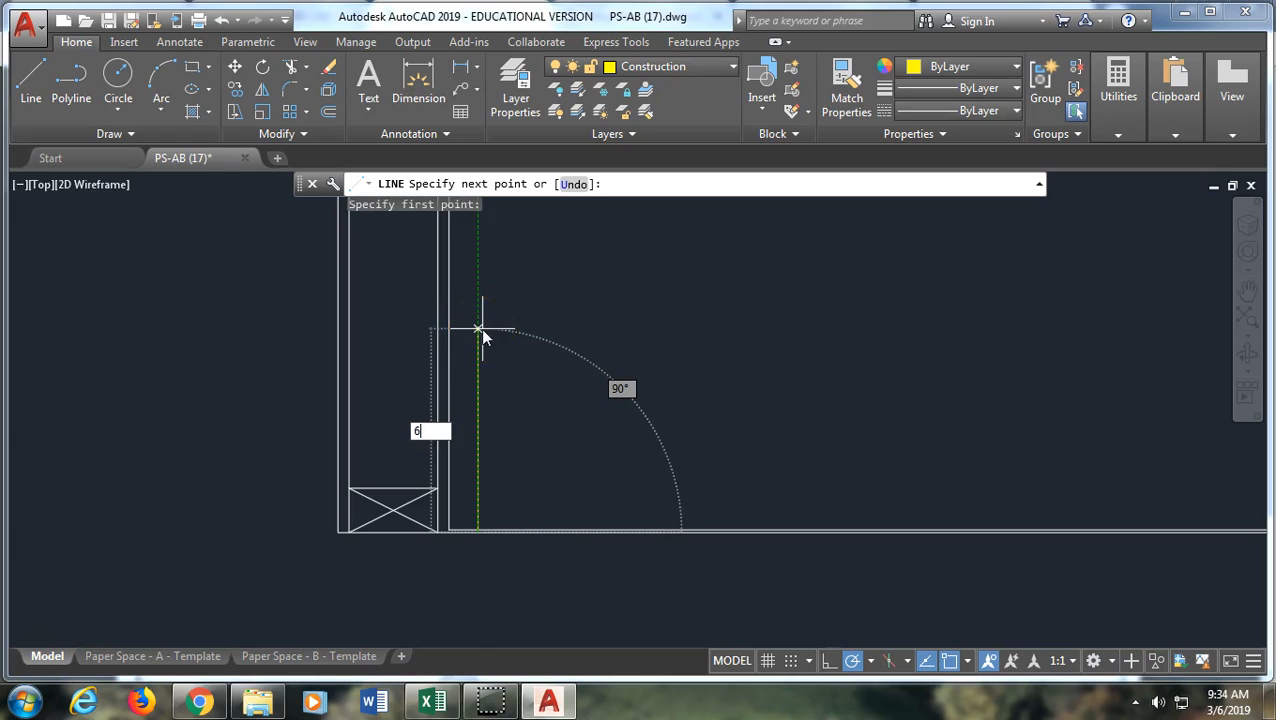
text(')
key(Return)
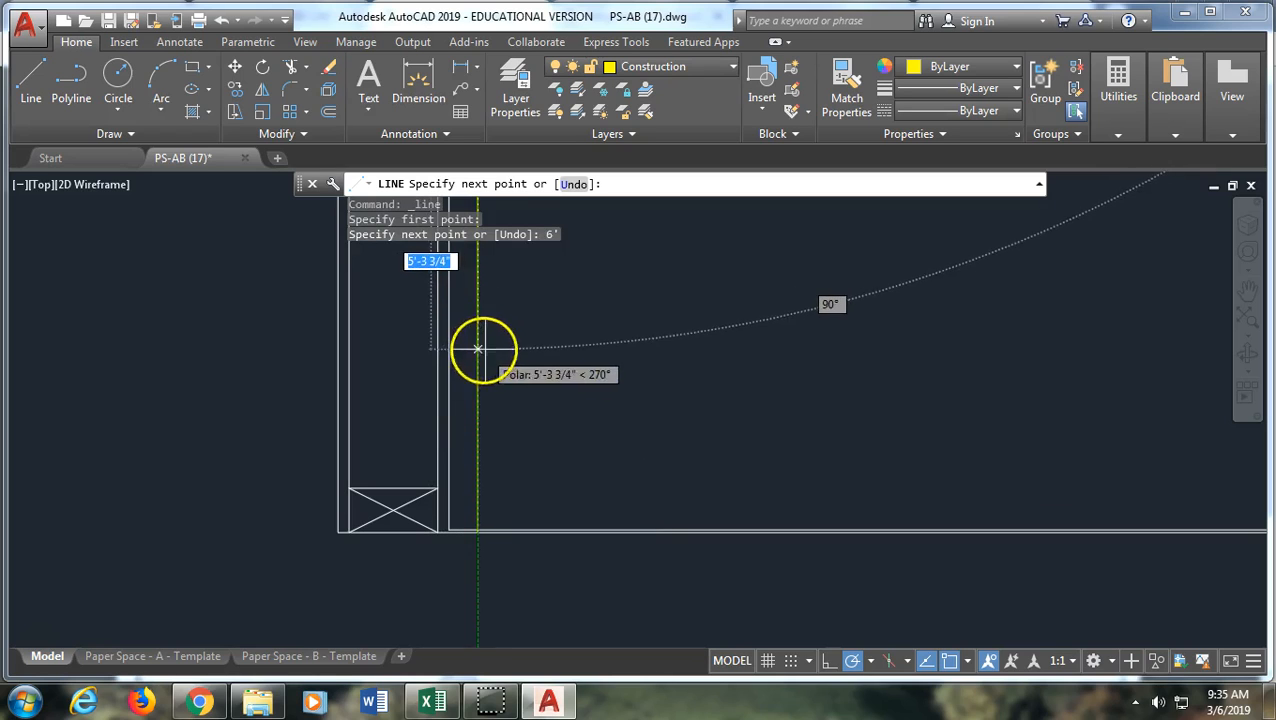
key(Return)
Draw a horizontal construction line from the top of the 6' line leftward across the wall, past its left face.
middle_drag(504, 348, 435, 703)
mouse_move(457, 343)
middle_down()
mouse_move(491, 692)
mouse_move(488, 703)
mouse_move(458, 637)
mouse_move(431, 708)
middle_up()
middle_drag(417, 403, 419, 565)
click(31, 82)
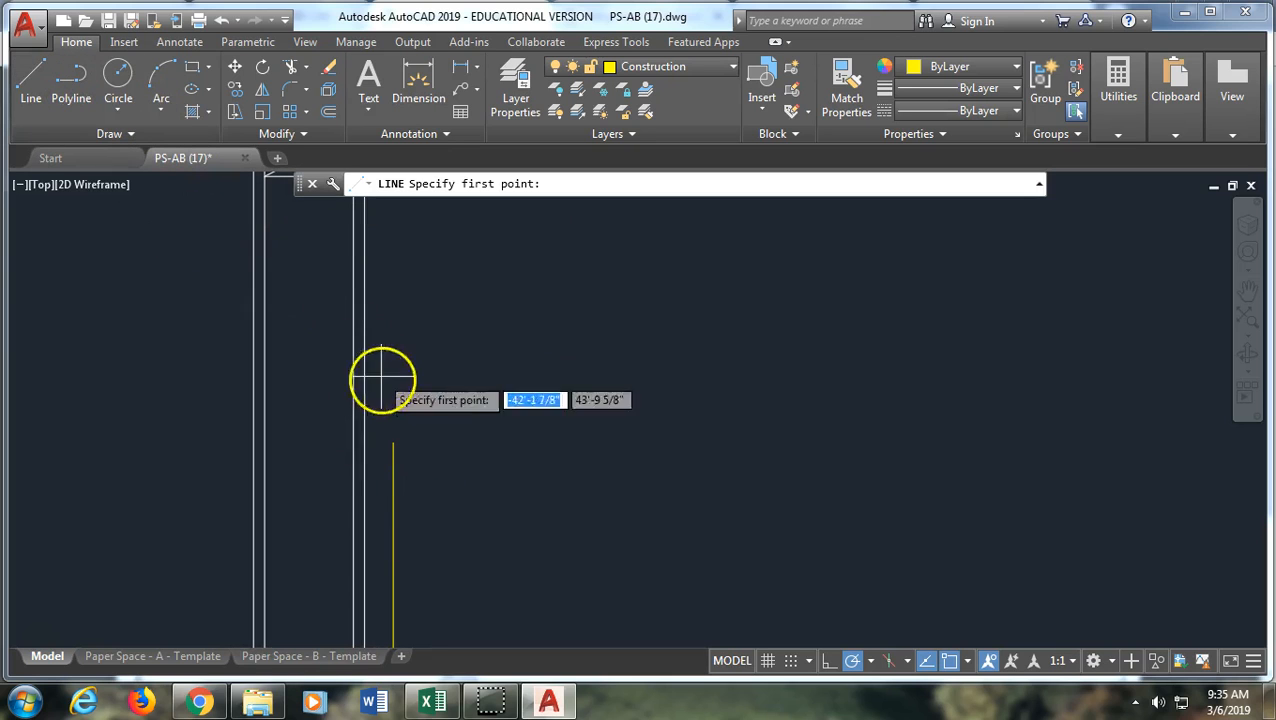
click(394, 441)
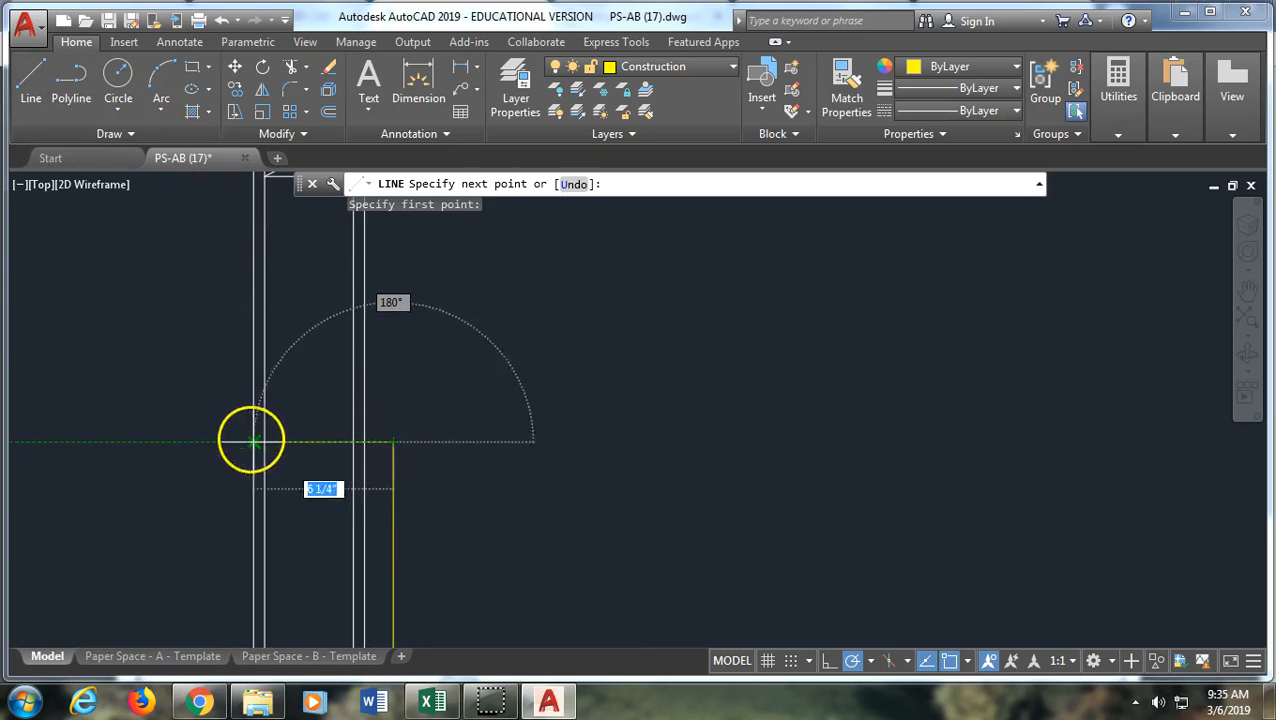
click(200, 441)
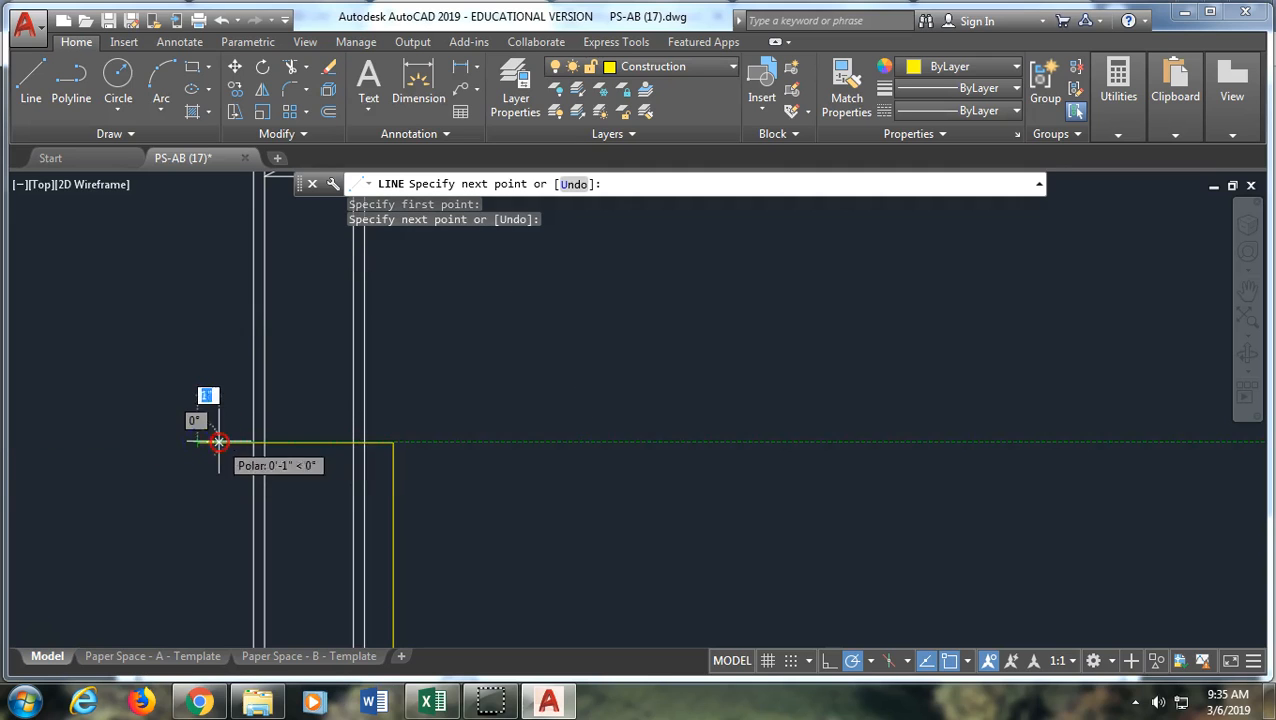
key(Return)
Draw a 1' vertical construction line upward from the top end of the 6' line.
key(Return)
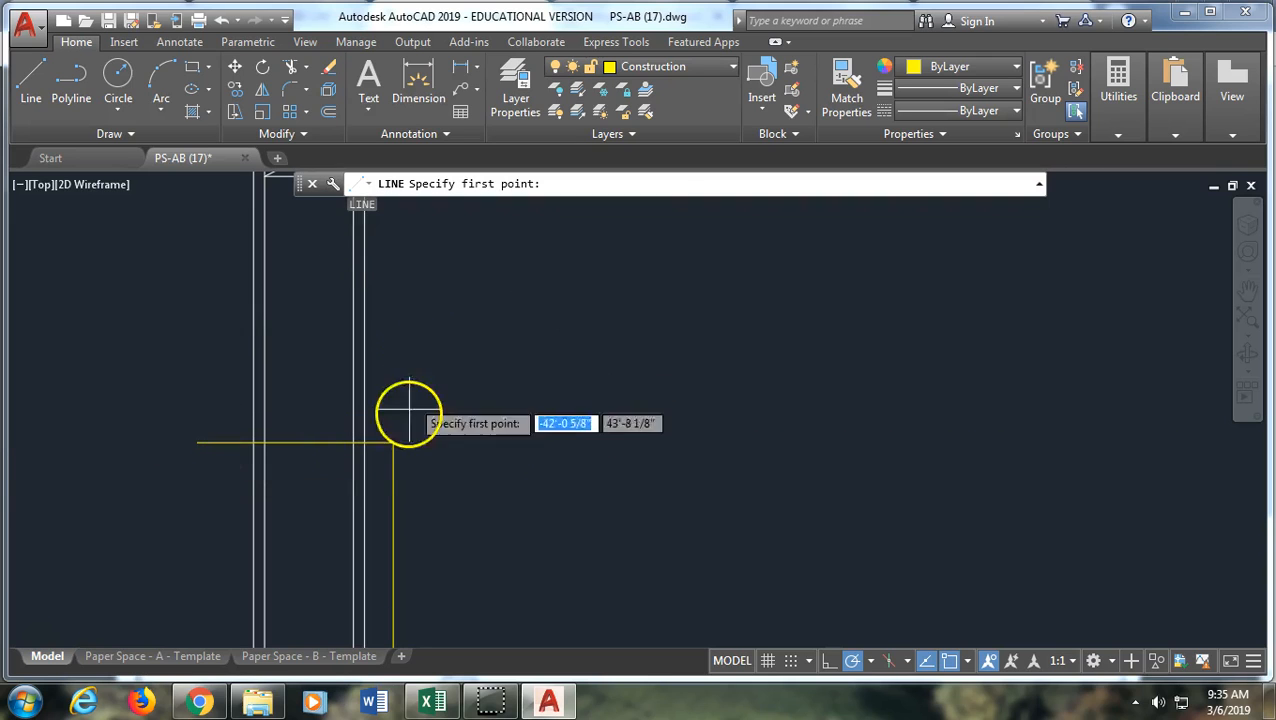
click(393, 441)
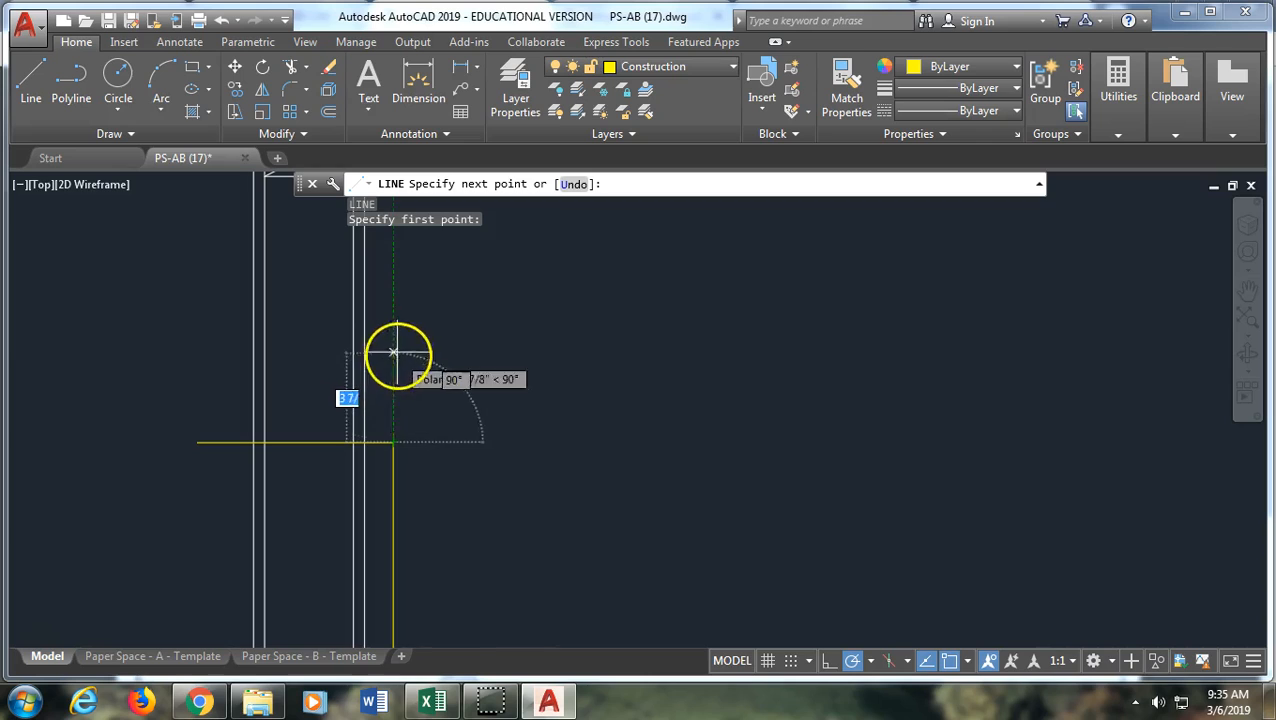
text(1)
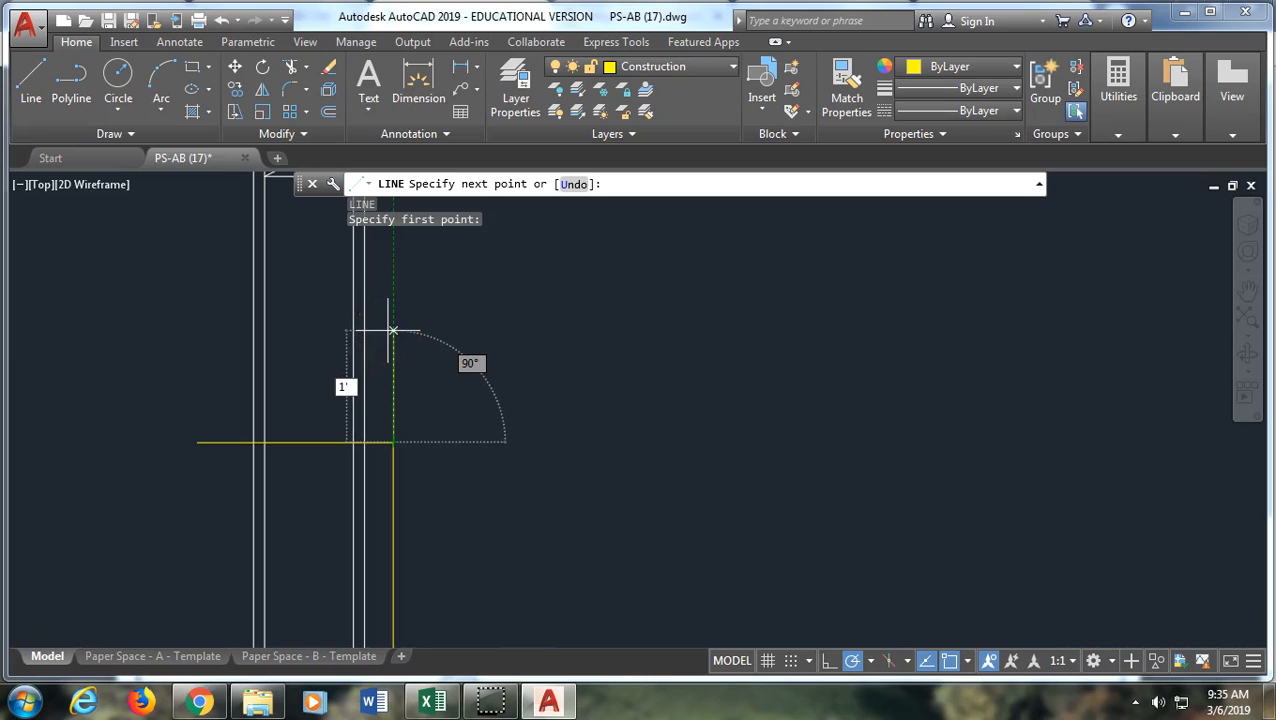
text(')
key(Return)
right_click(447, 333)
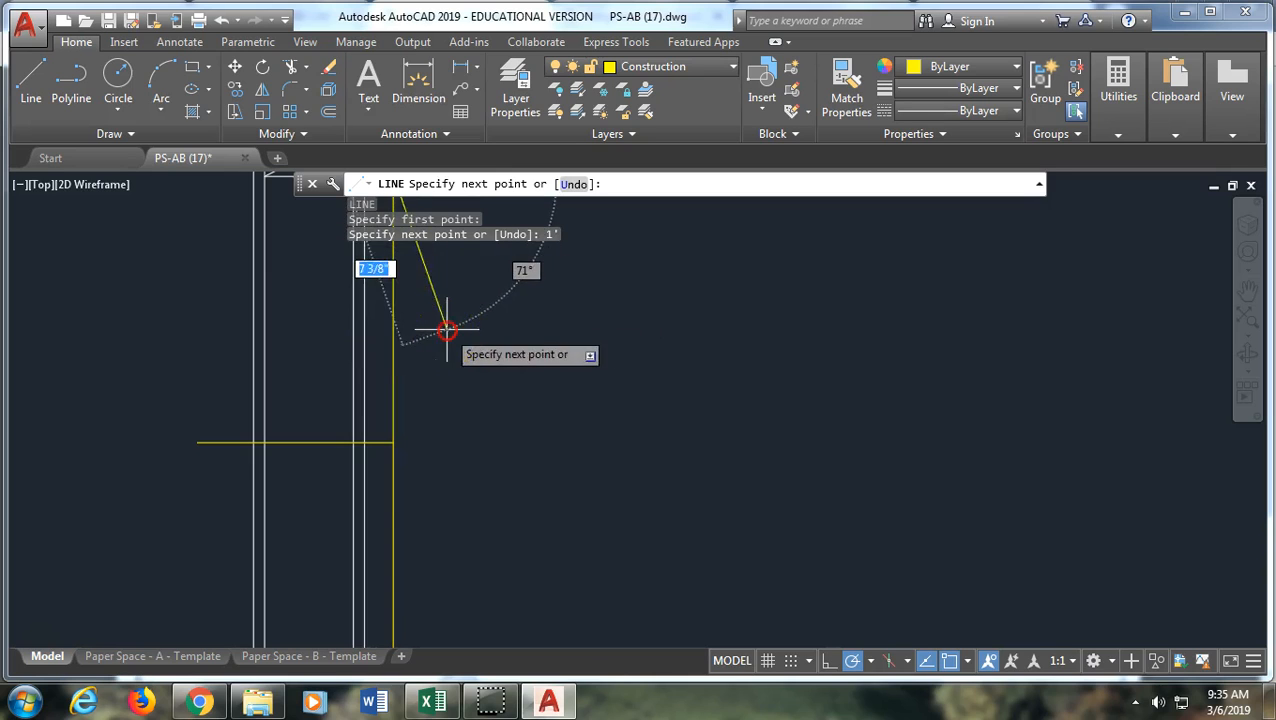
middle_drag(453, 339, 393, 400)
scroll(412, 447, down, 2)
click(400, 455)
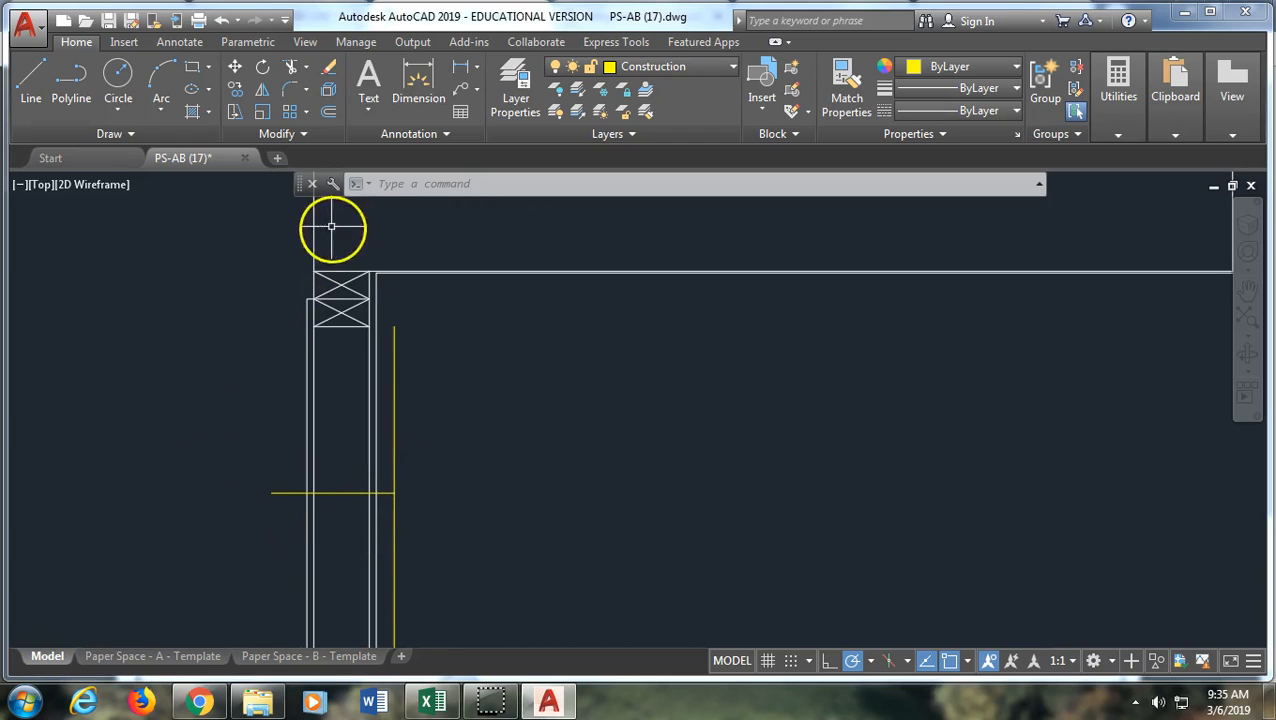
On the Object Lines layer, draw a 2" by 12" board outline against the wall's left face, upward from the horizontal construction line.
click(678, 68)
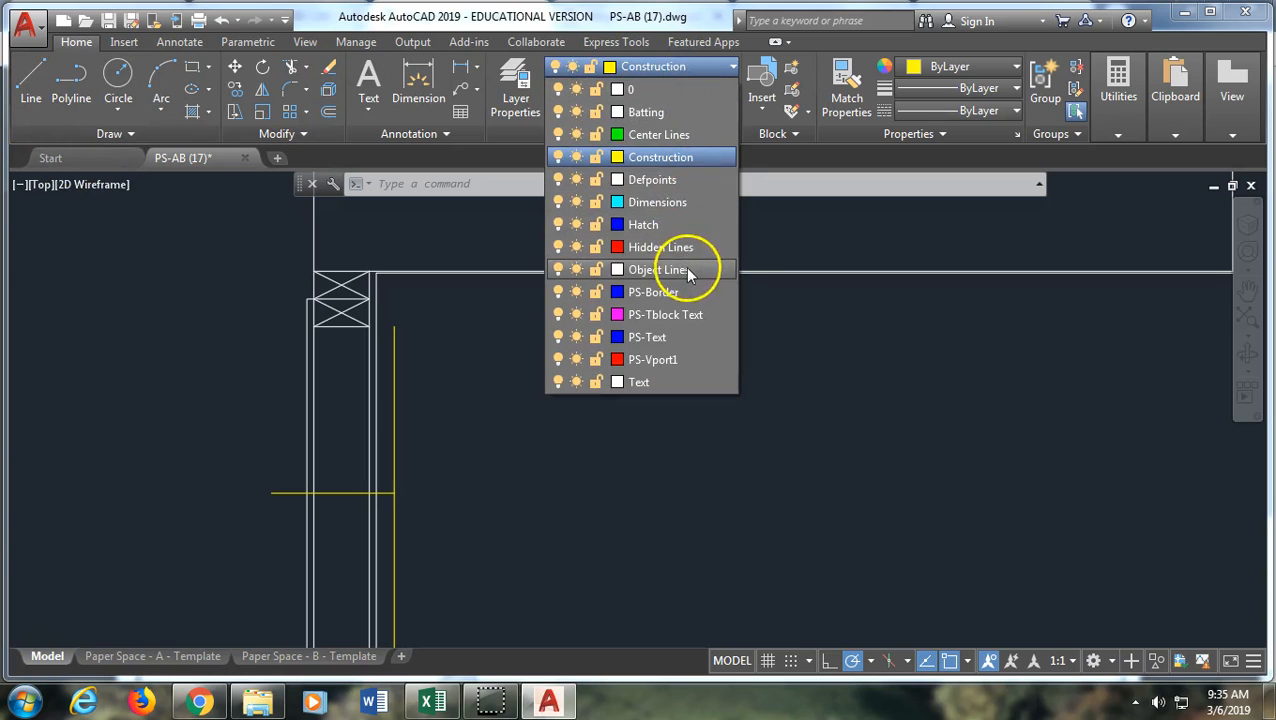
click(690, 262)
click(28, 85)
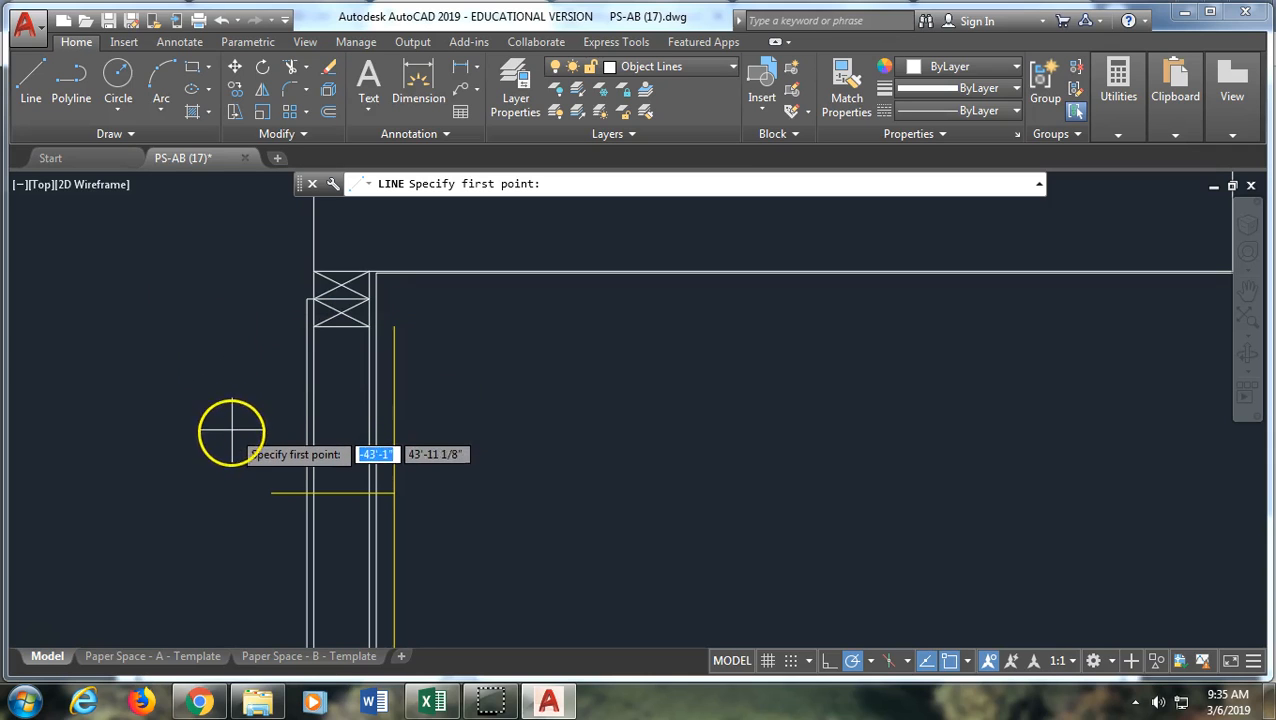
click(30, 82)
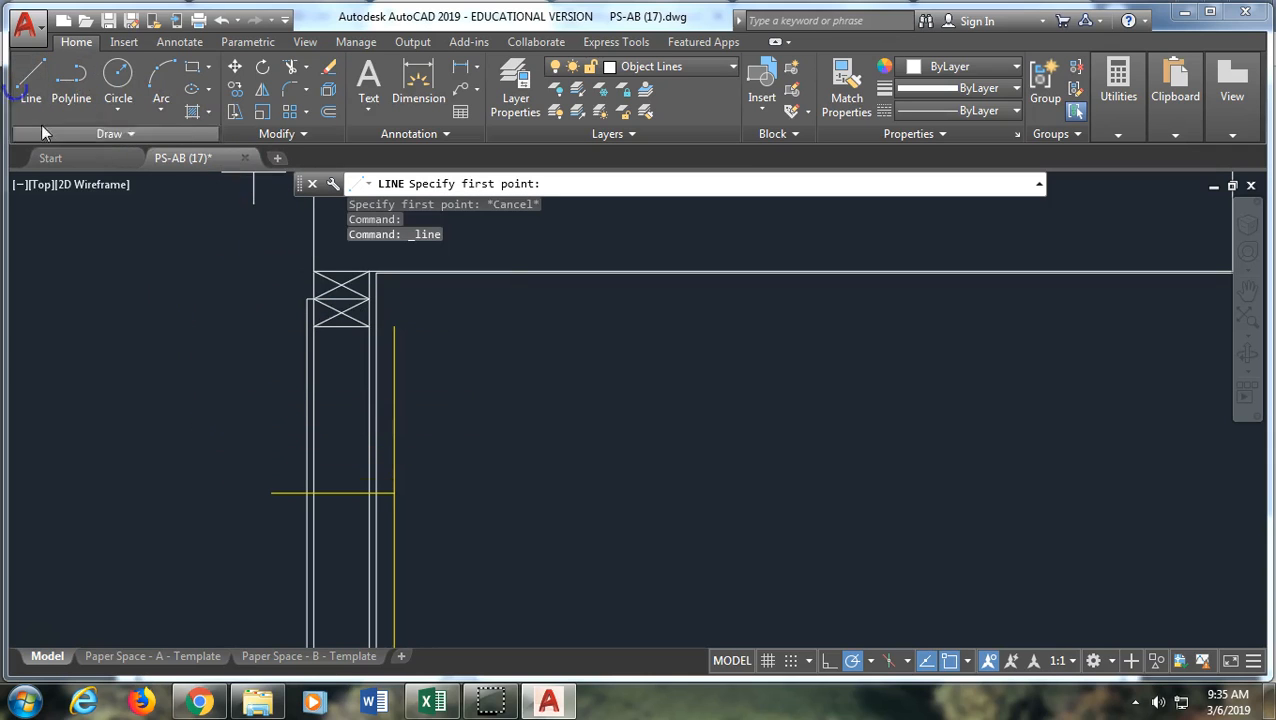
click(307, 492)
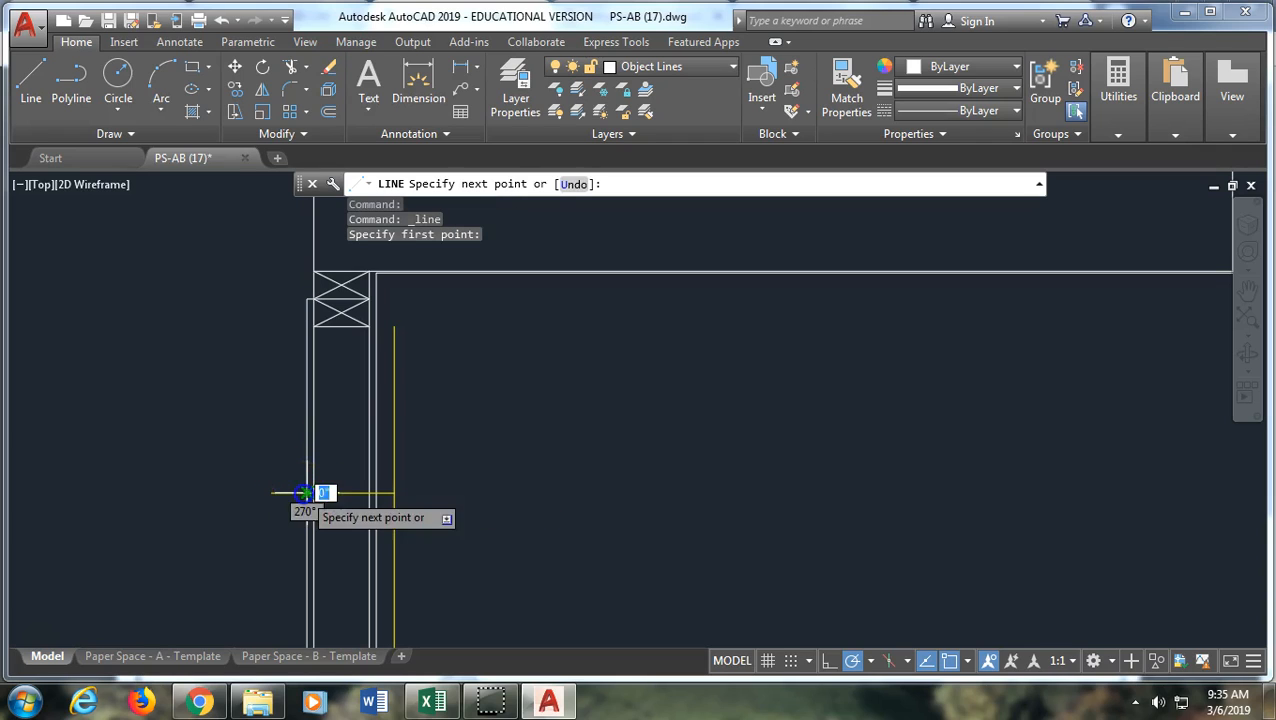
text(2)
key(Return)
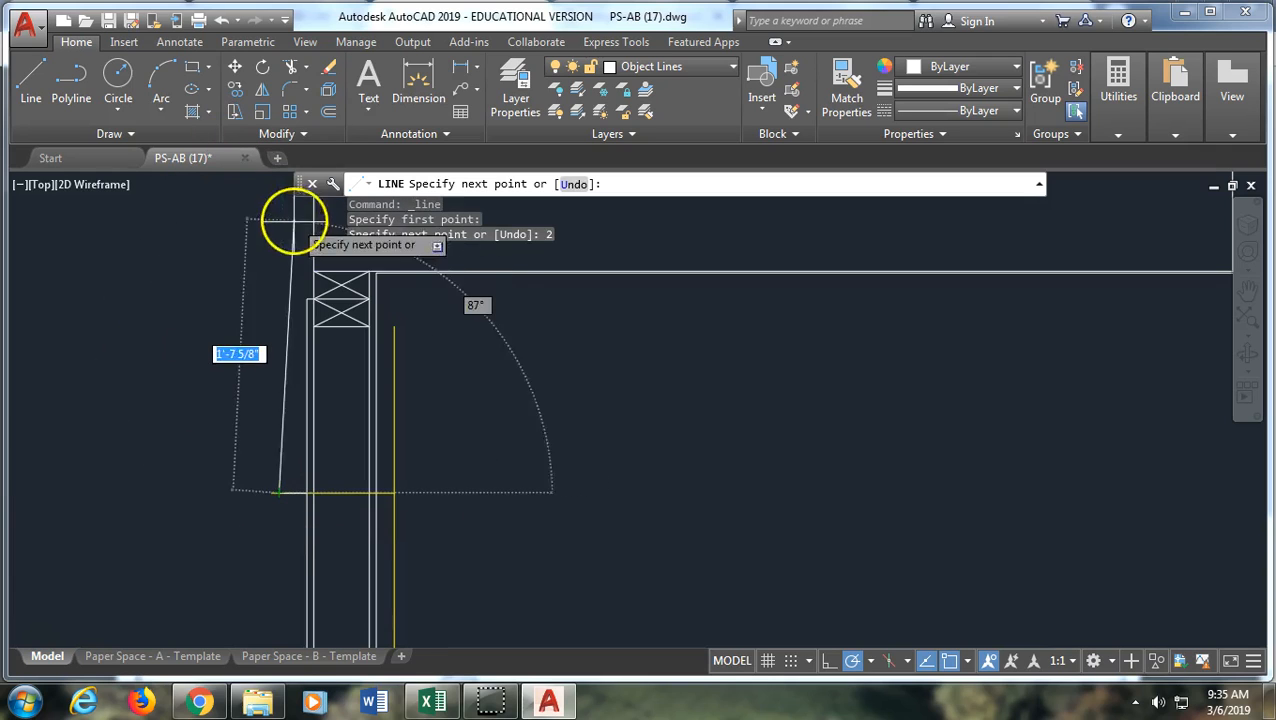
text(12)
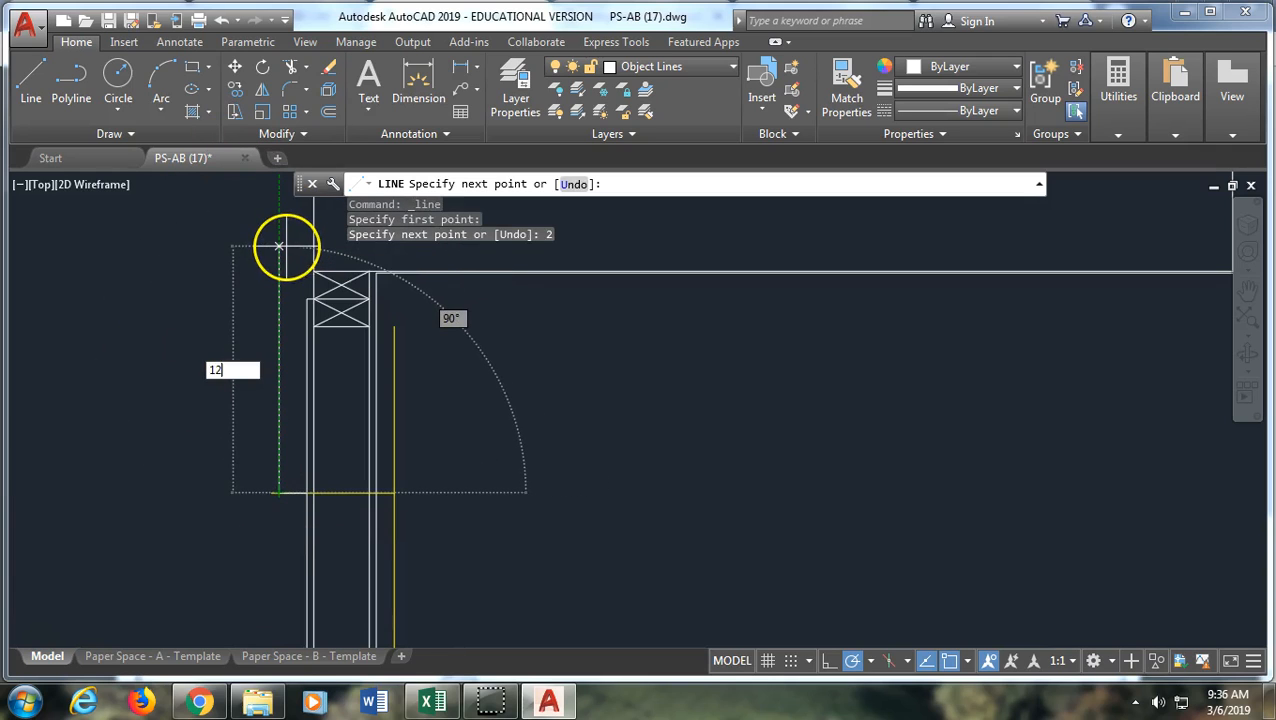
key(Return)
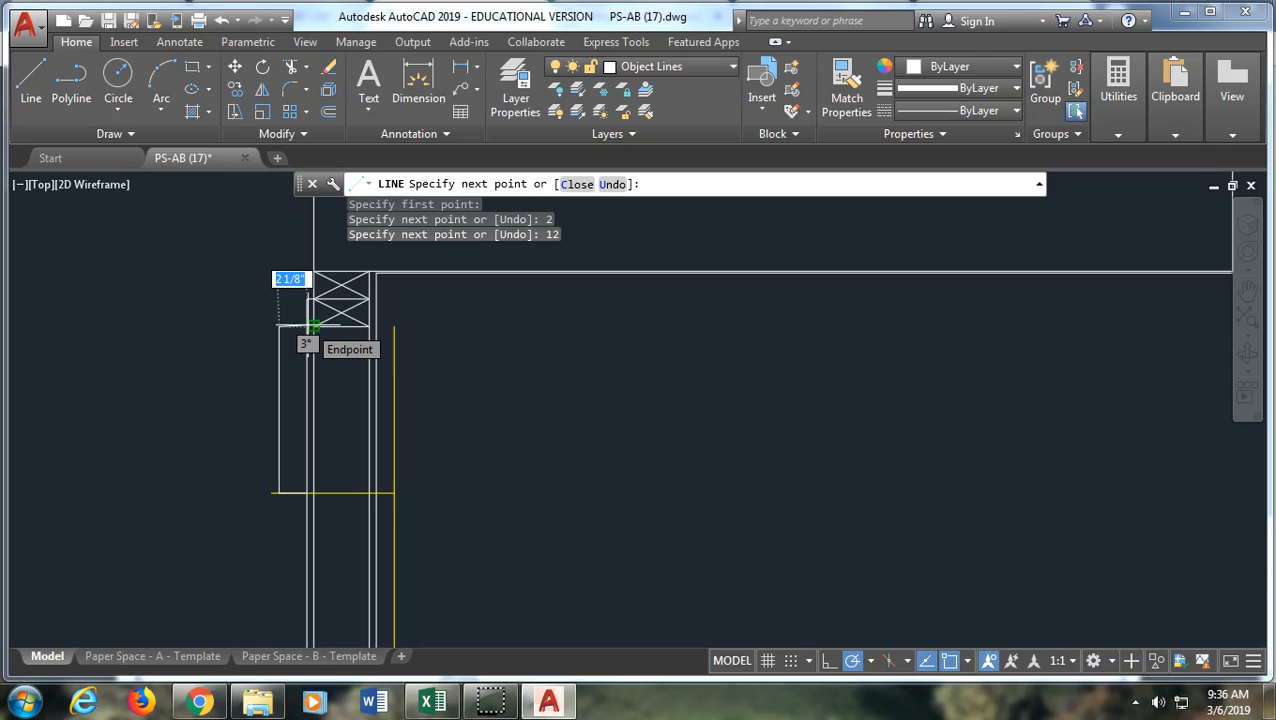
scroll(313, 326, up, 3)
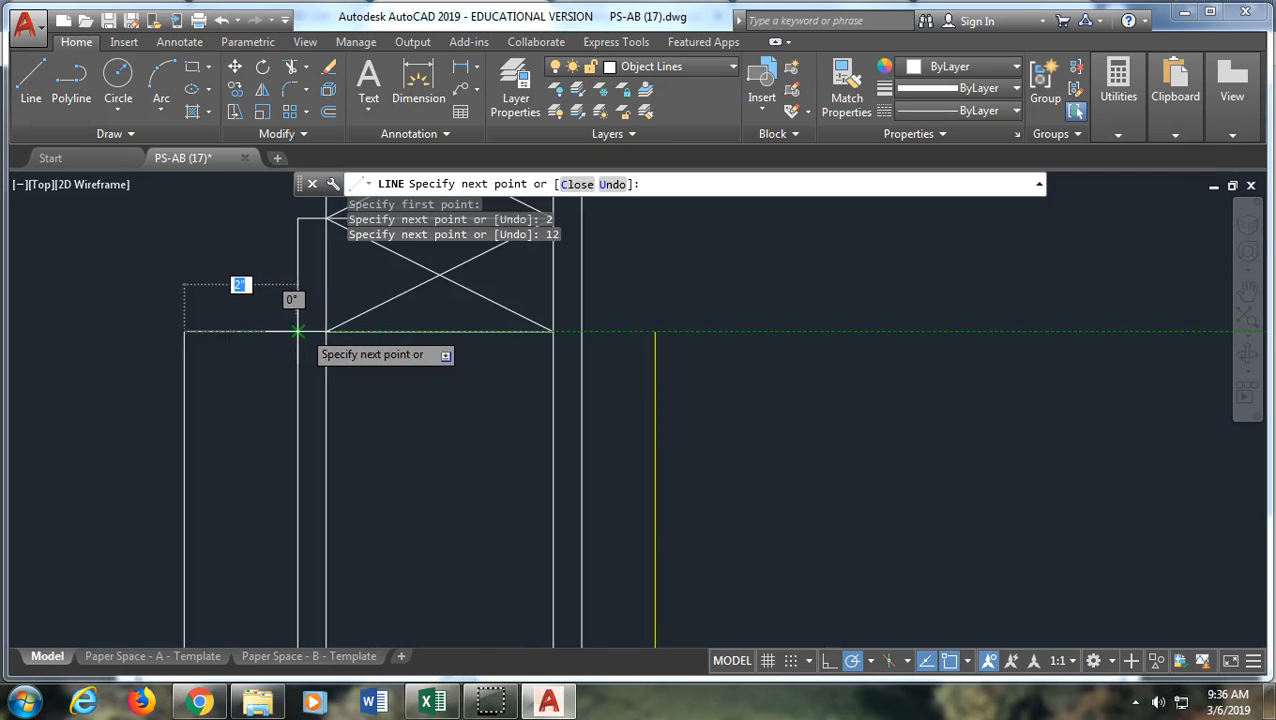
click(300, 331)
key(Return)
Draw a diagonal from the board's upper-left corner to its lower-right corner.
scroll(240, 422, down, 3)
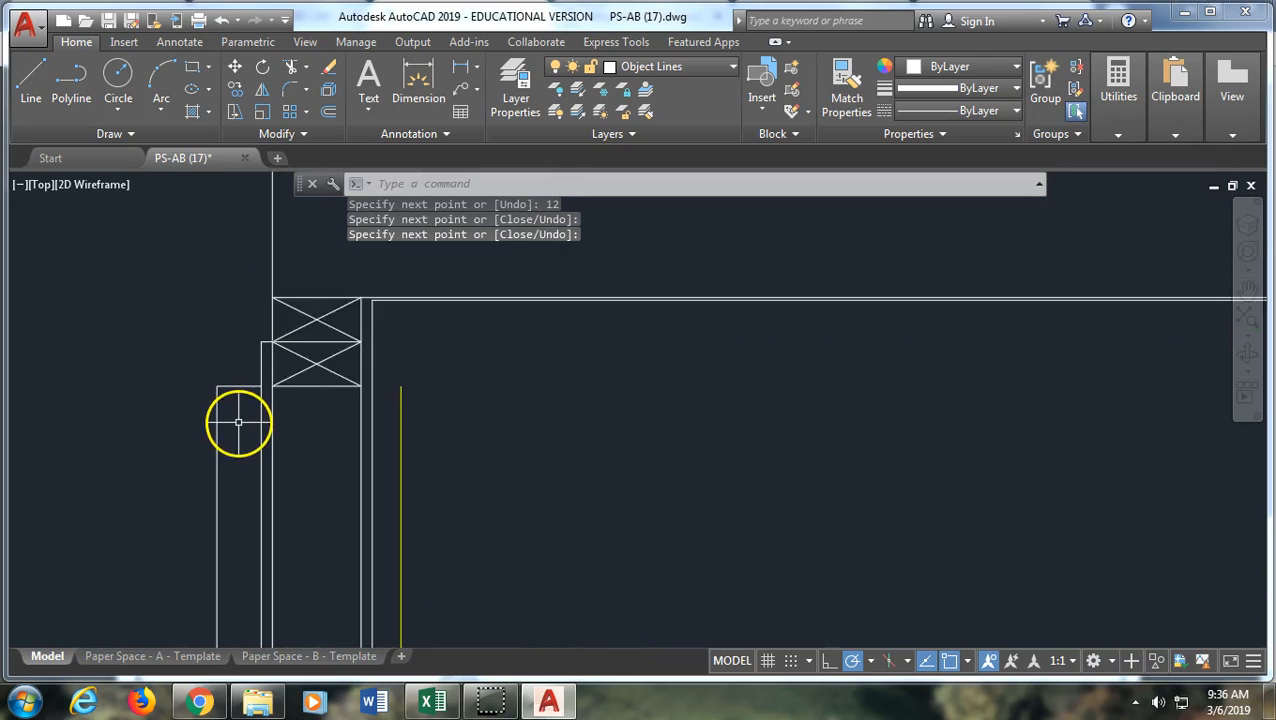
middle_drag(255, 478, 254, 446)
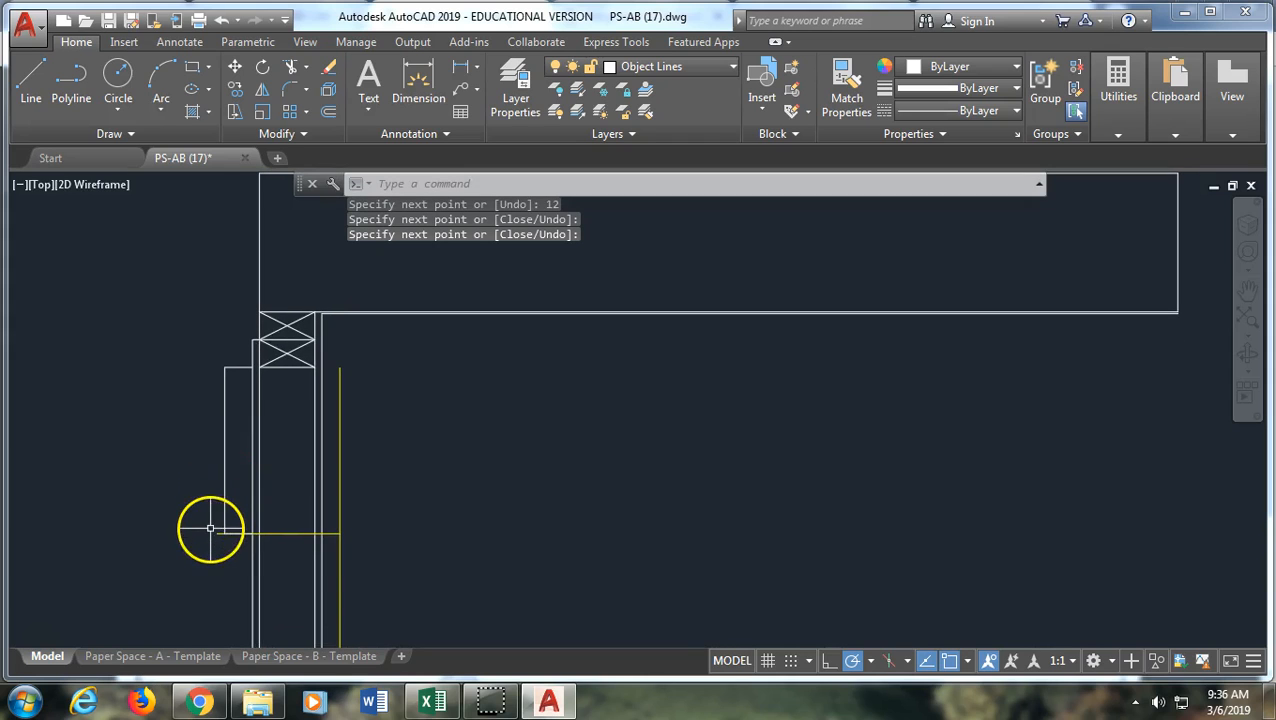
click(29, 82)
click(225, 368)
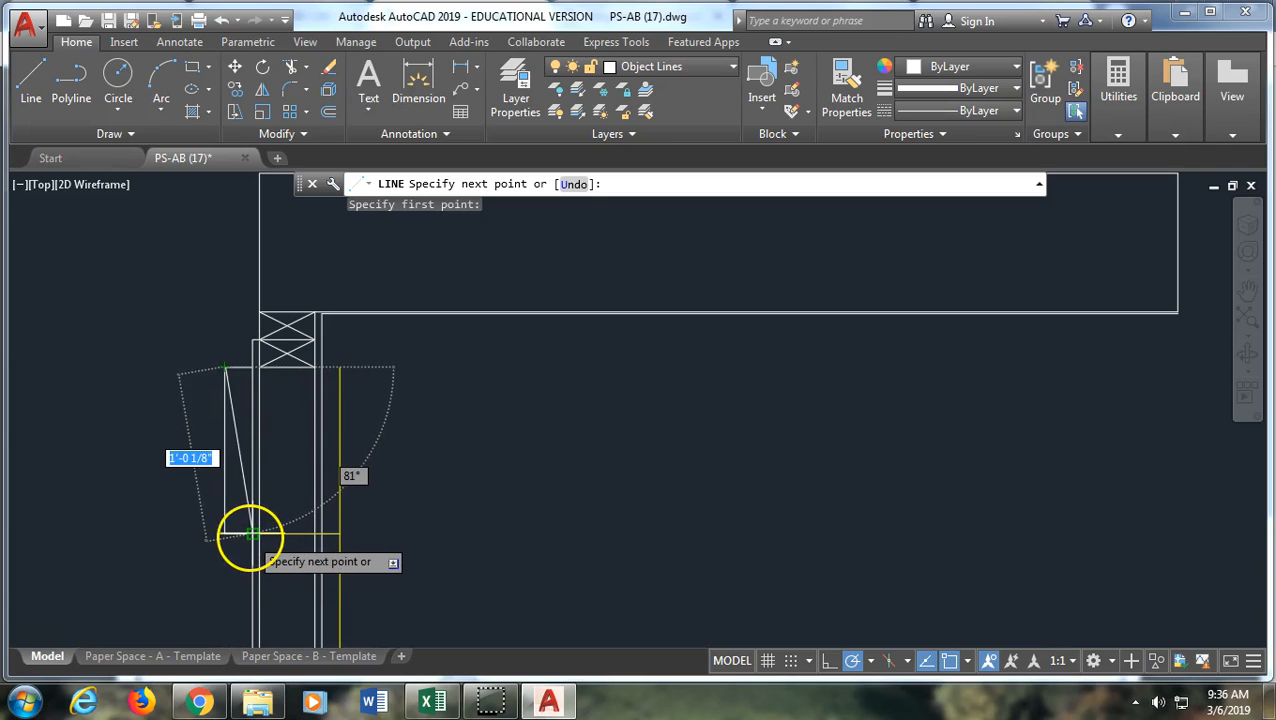
scroll(248, 533, up, 4)
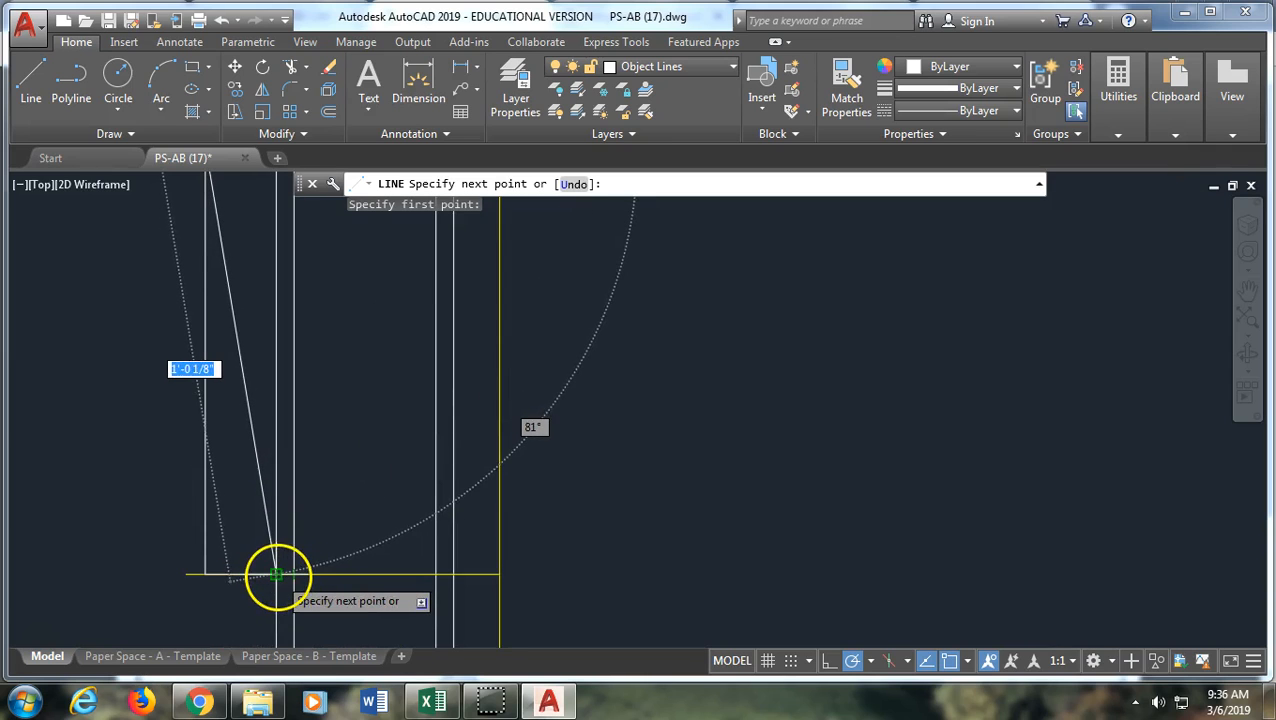
click(276, 574)
key(Return)
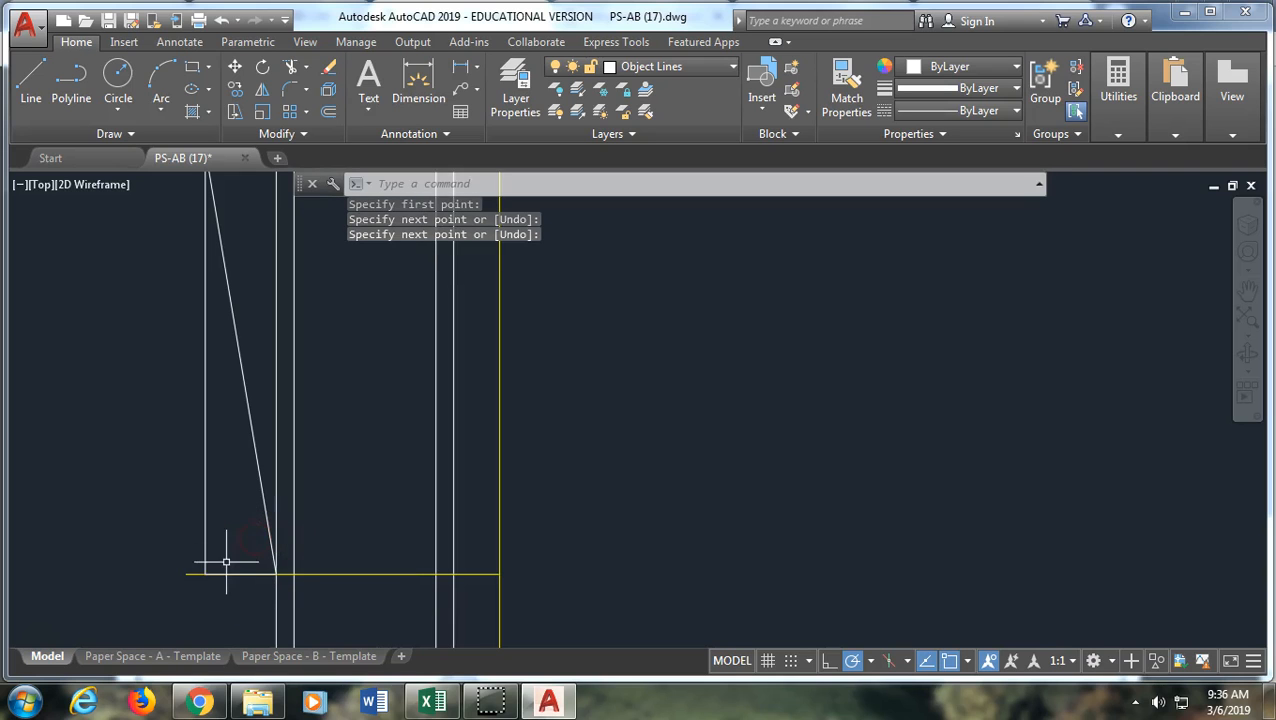
Draw the crossing diagonal from the board's lower-left corner to its upper-right corner.
right_click(213, 560)
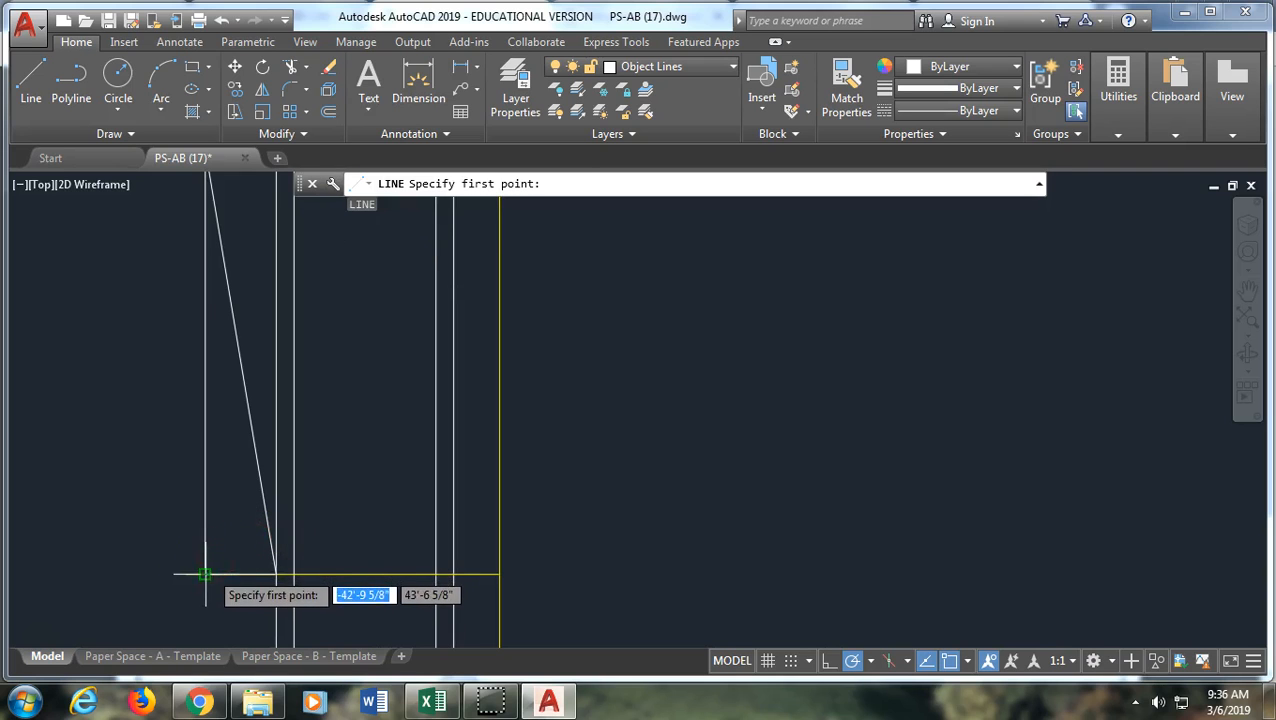
click(205, 574)
middle_drag(265, 273, 257, 598)
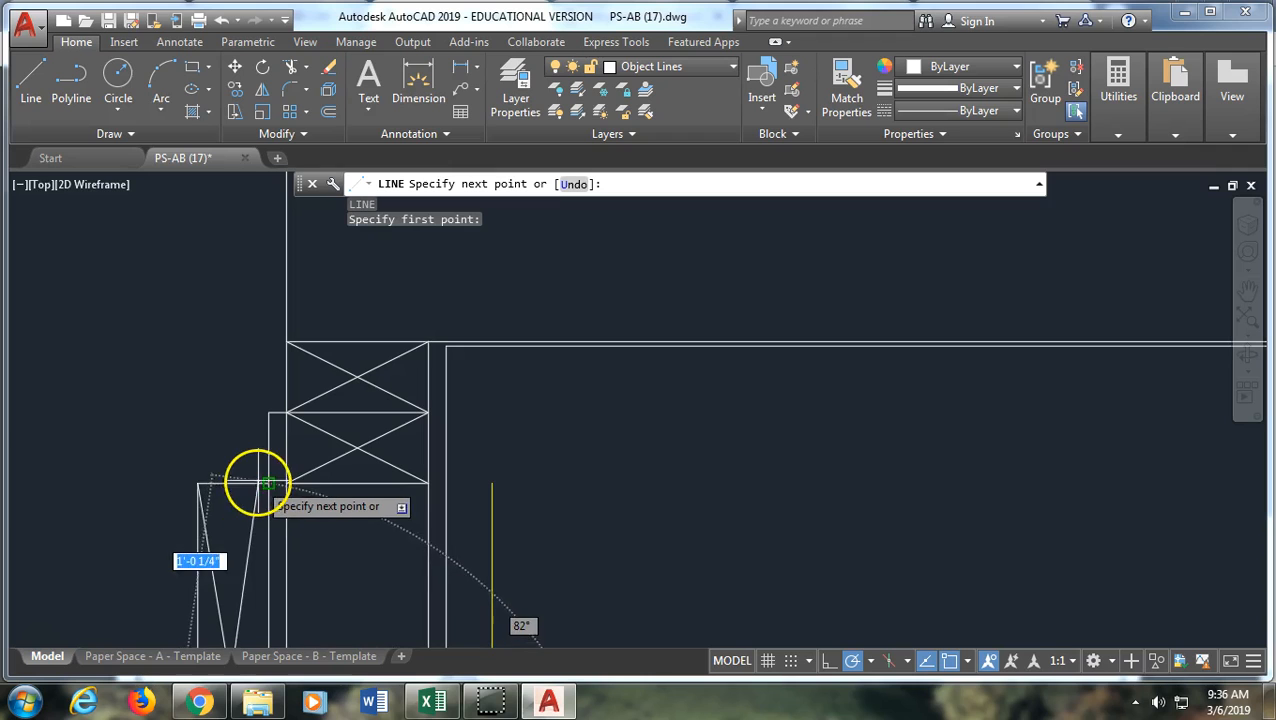
click(266, 485)
key(Return)
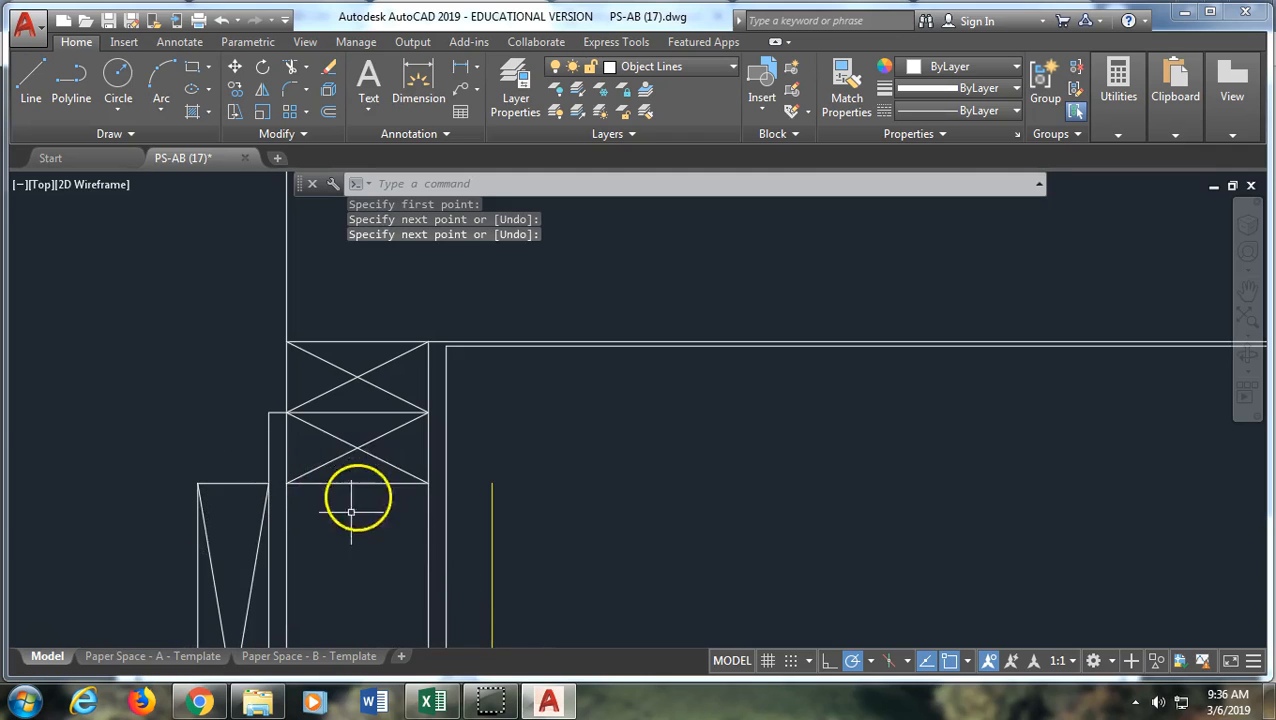
scroll(351, 512, down, 3)
mouse_move(365, 592)
middle_down()
mouse_move(388, 399)
mouse_move(298, 410)
middle_up()
scroll(298, 410, down, 4)
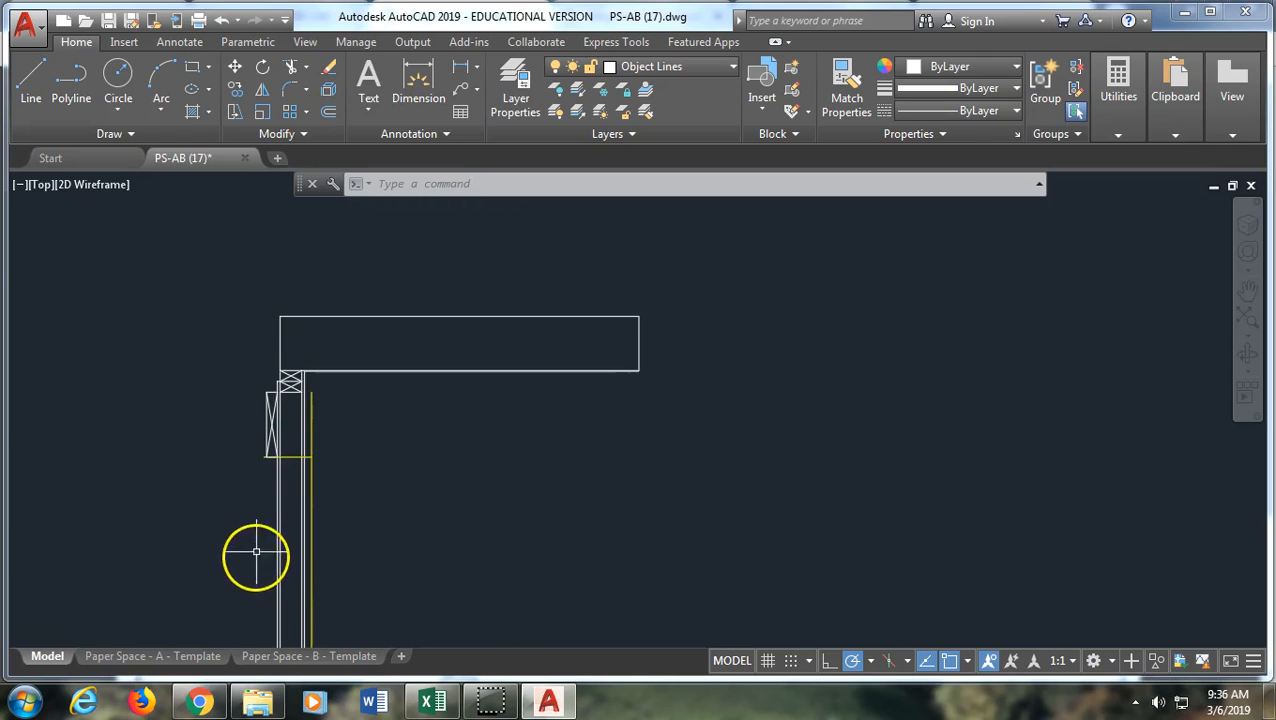
mouse_move(266, 458)
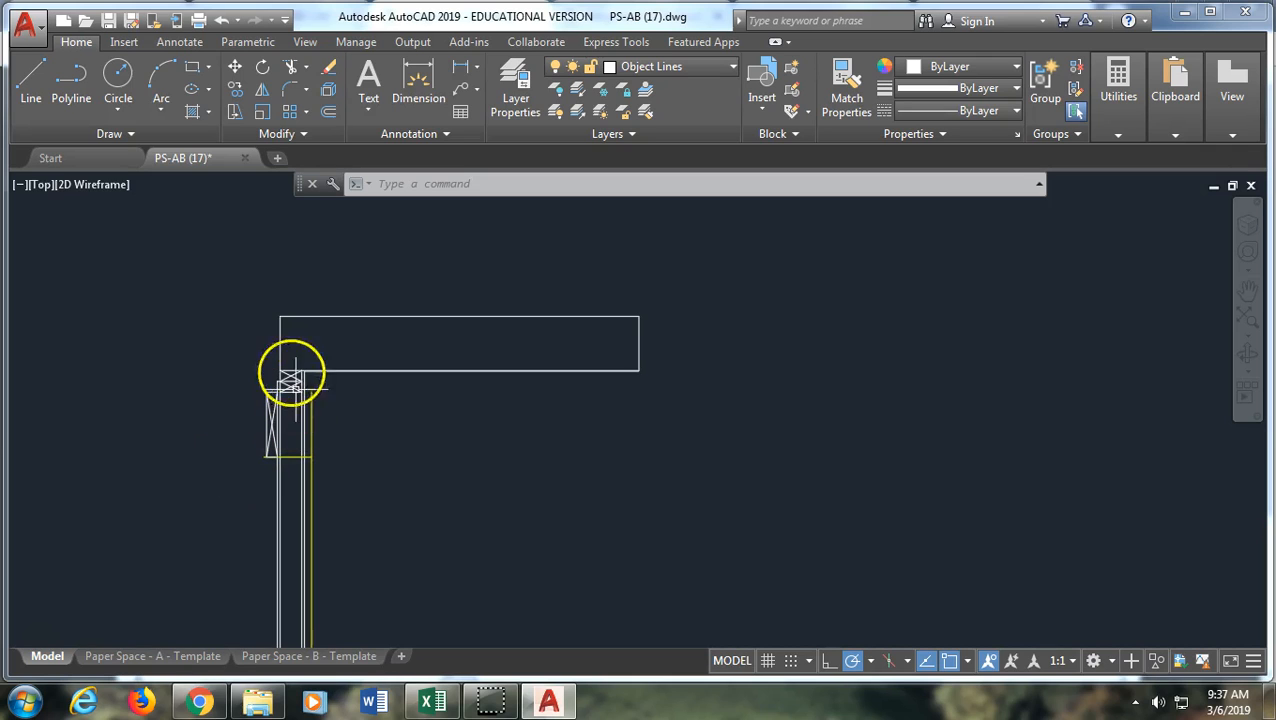
scroll(301, 413, down, 2)
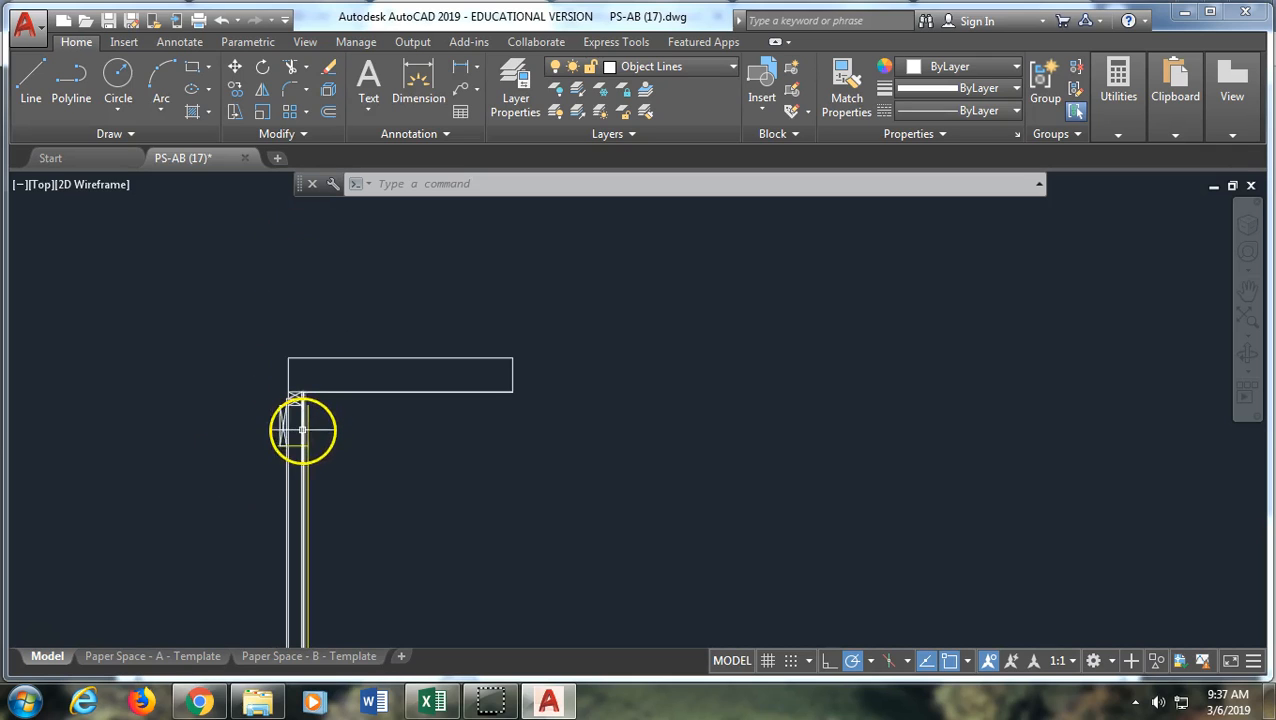
Delete the horizontal construction line at the base of the crossed 2" by 12" board.
mouse_move(314, 436)
middle_down()
mouse_move(325, 461)
mouse_move(356, 450)
middle_up()
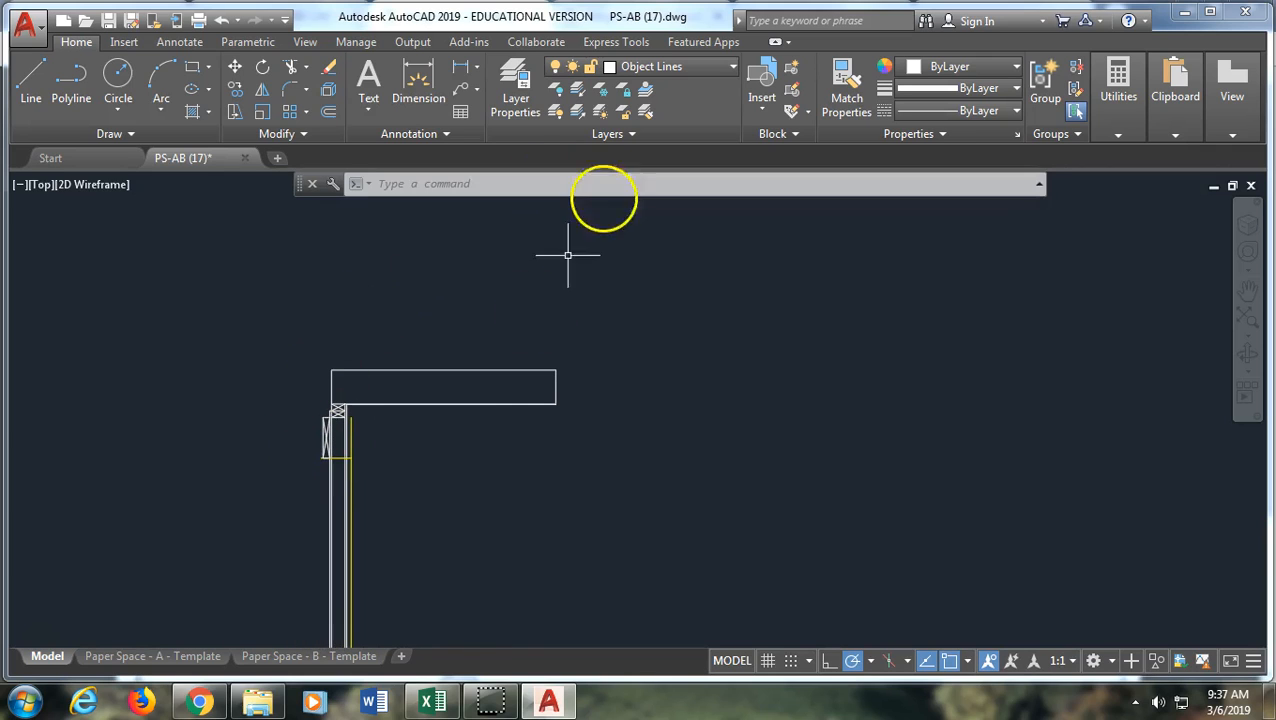
click(333, 456)
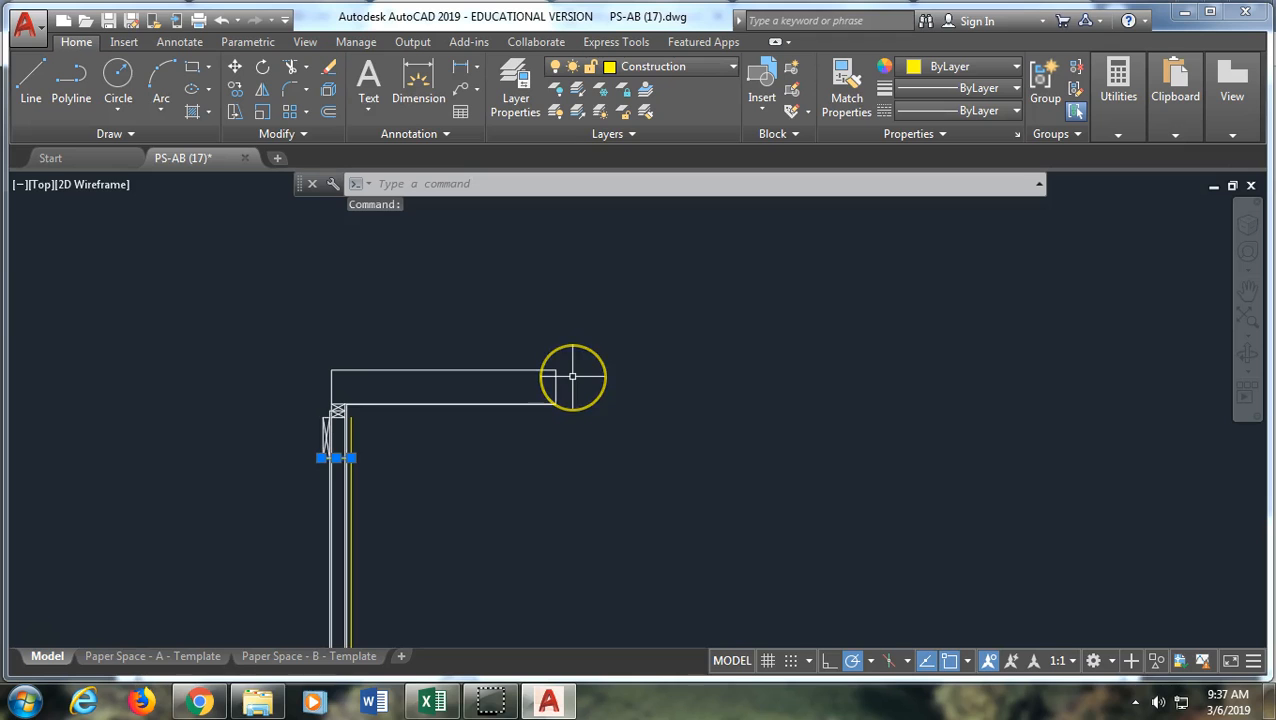
key(Delete)
On the Batting layer, draw a vertical line about 1'-5 1/4" long downward from the midpoint of the lower top plate's bottom edge.
scroll(409, 387, up, 4)
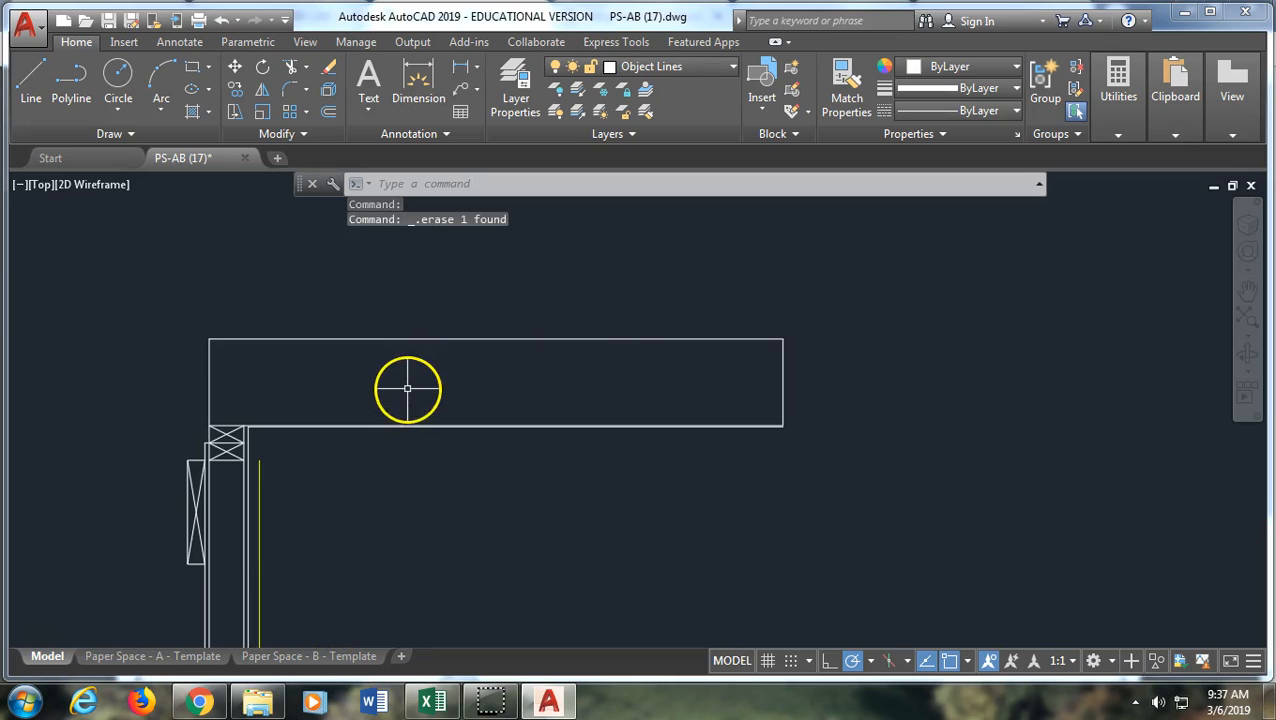
click(698, 68)
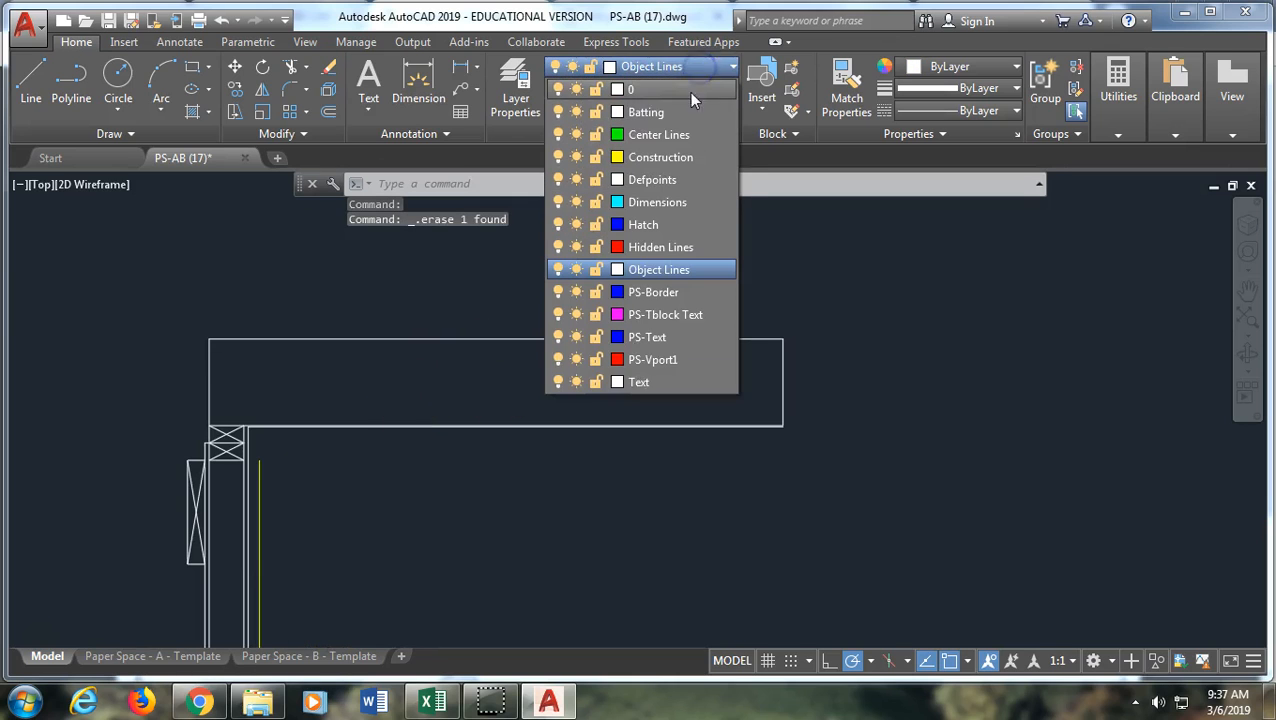
click(693, 114)
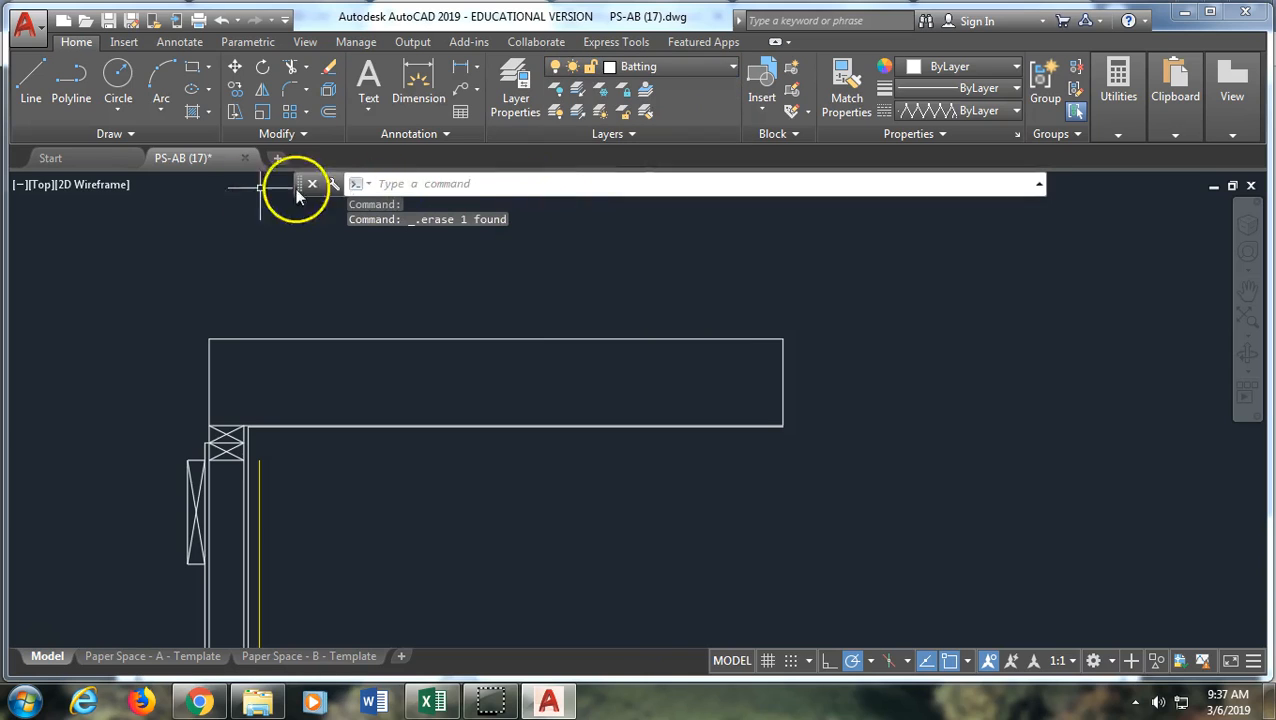
click(29, 92)
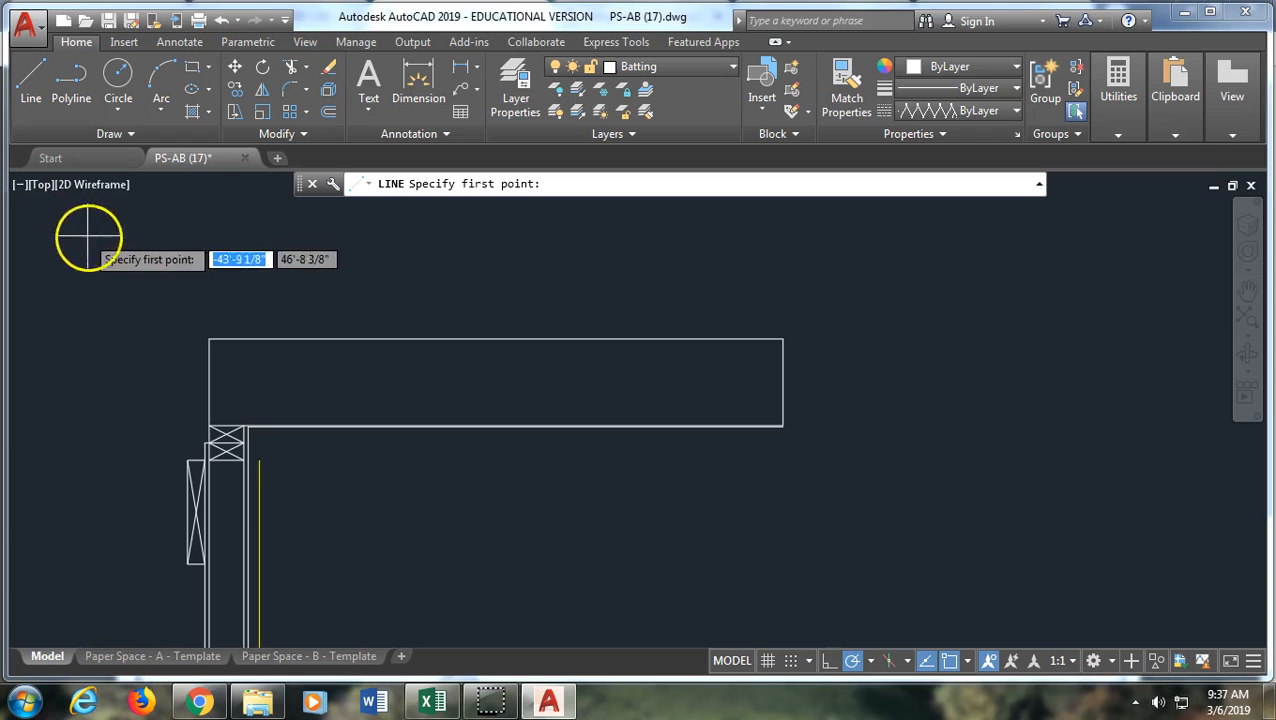
scroll(228, 458, up, 3)
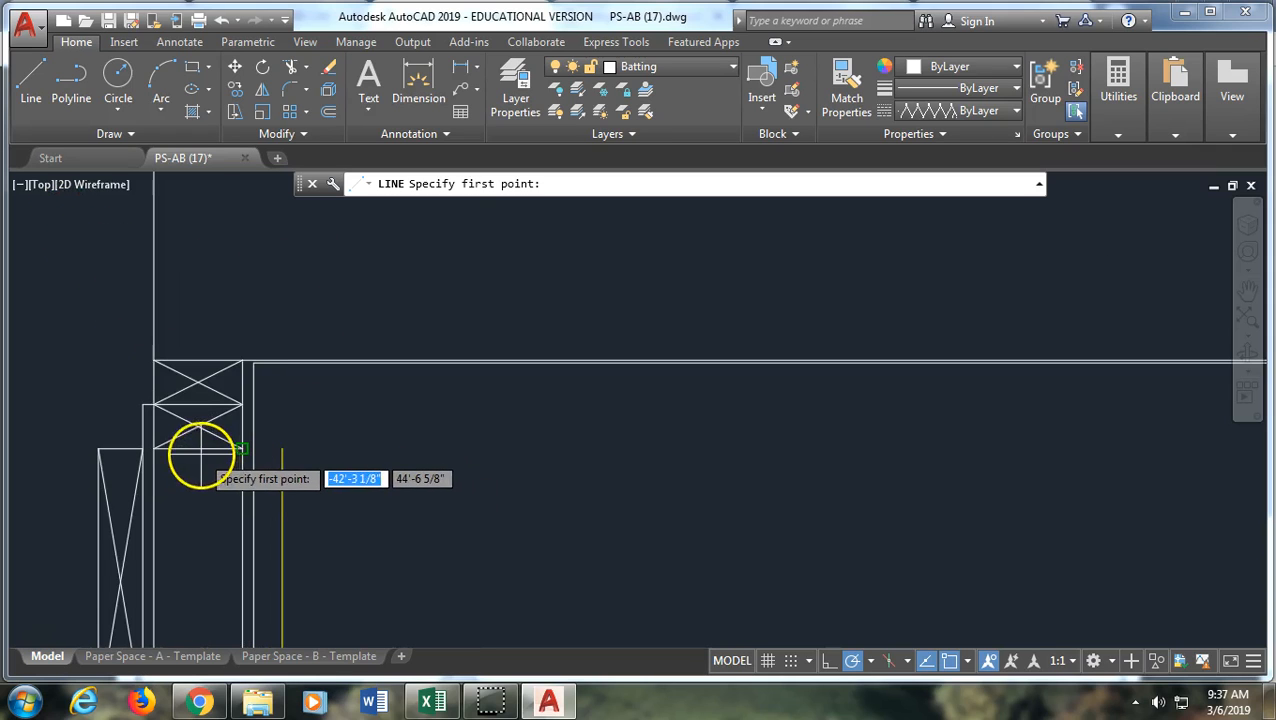
click(965, 662)
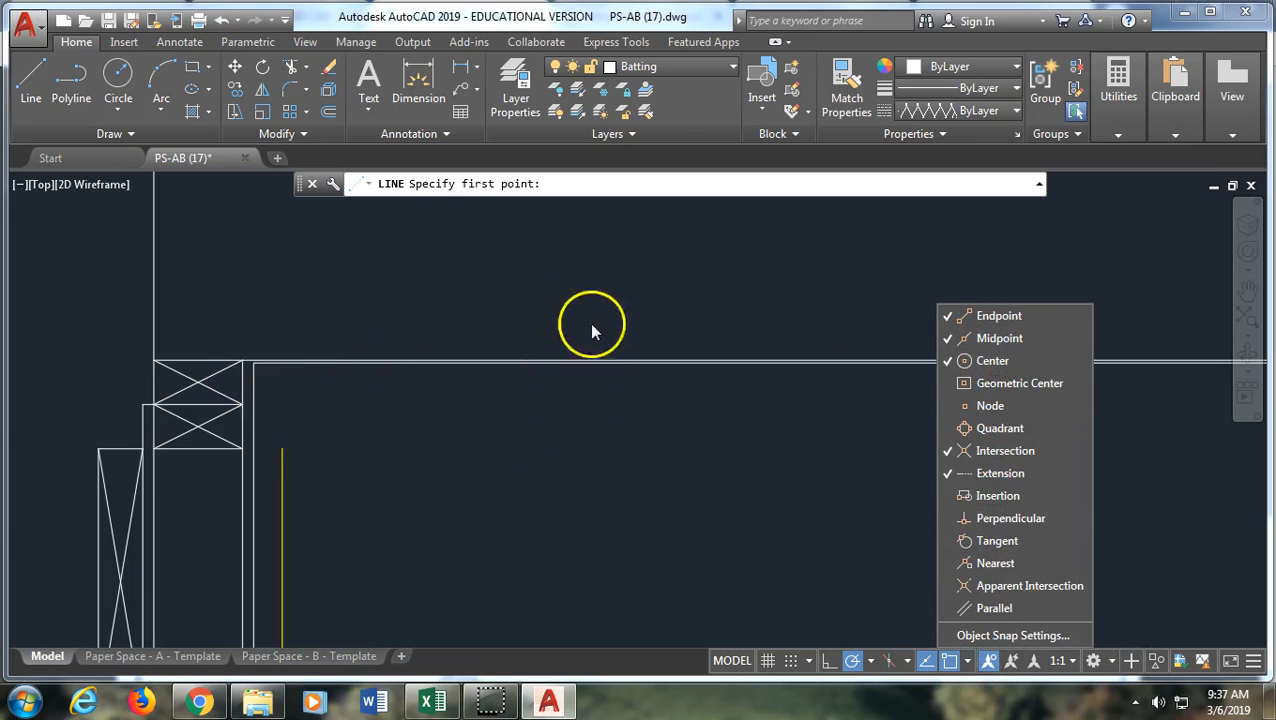
click(966, 661)
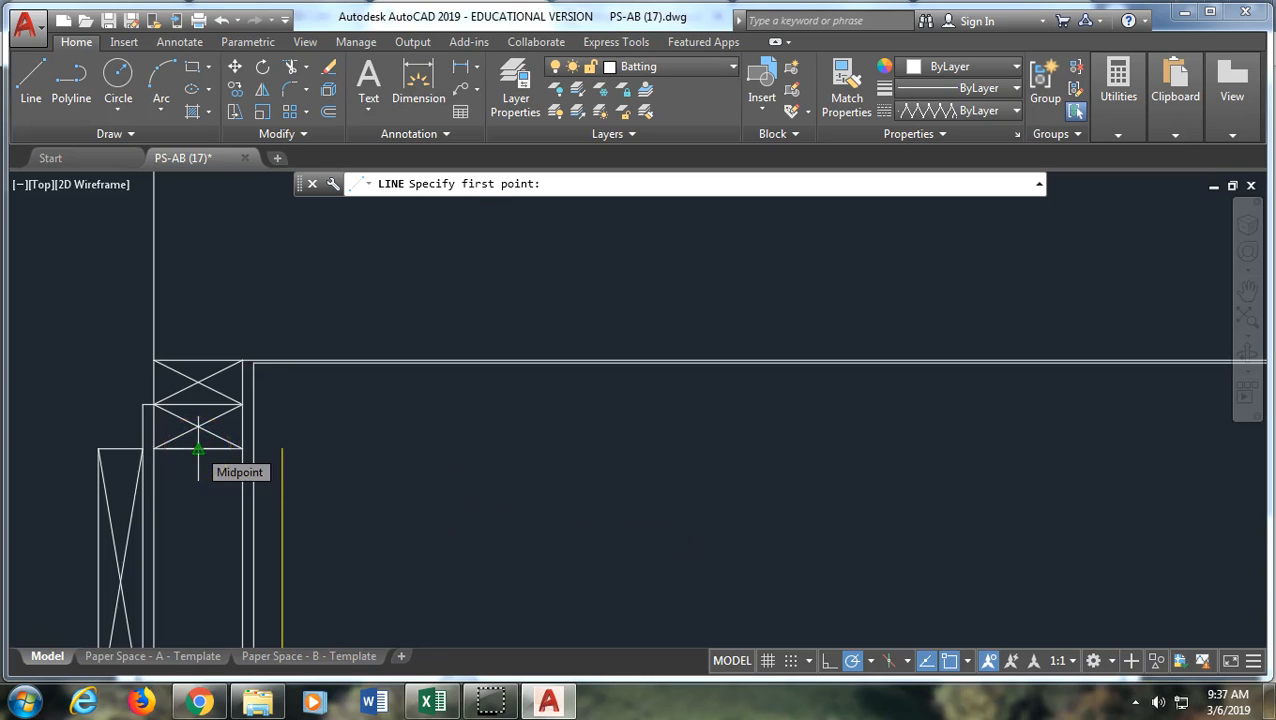
click(198, 447)
scroll(212, 624, down, 2)
middle_drag(209, 631, 256, 441)
scroll(250, 585, down, 2)
scroll(250, 585, down, 2)
mouse_move(248, 601)
middle_down()
mouse_move(270, 461)
mouse_move(262, 384)
mouse_move(256, 398)
middle_up()
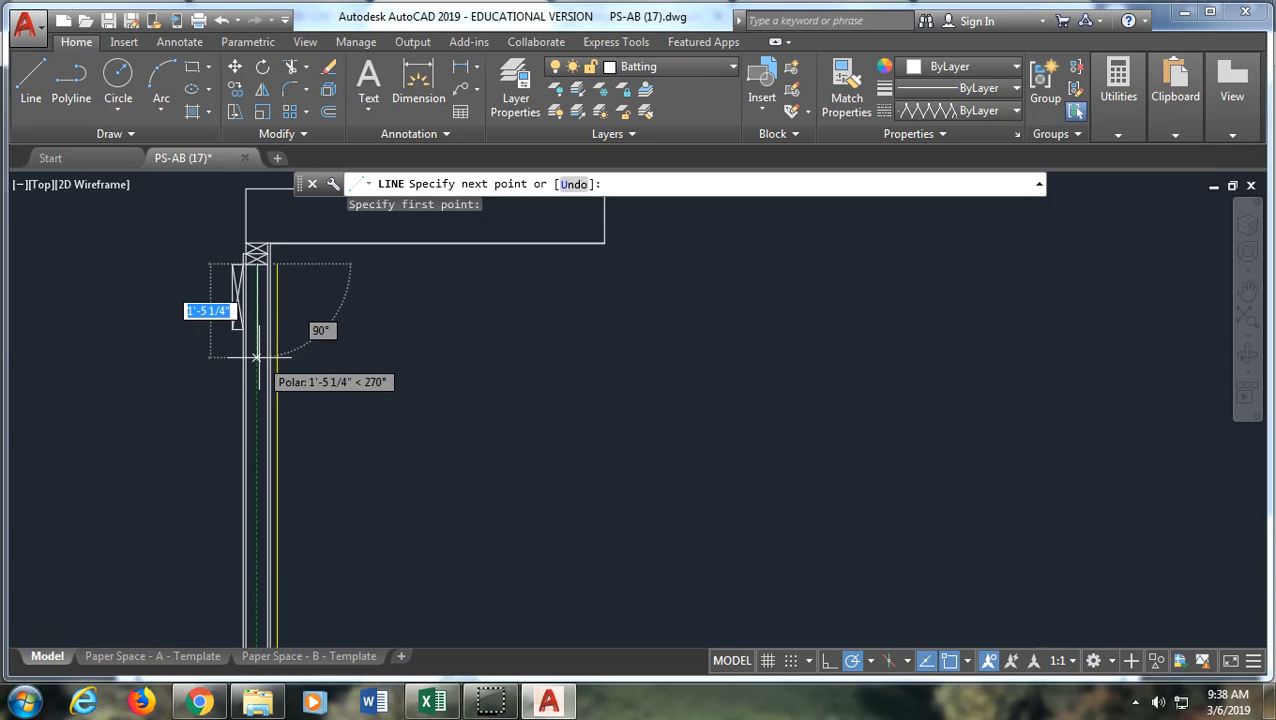
click(257, 357)
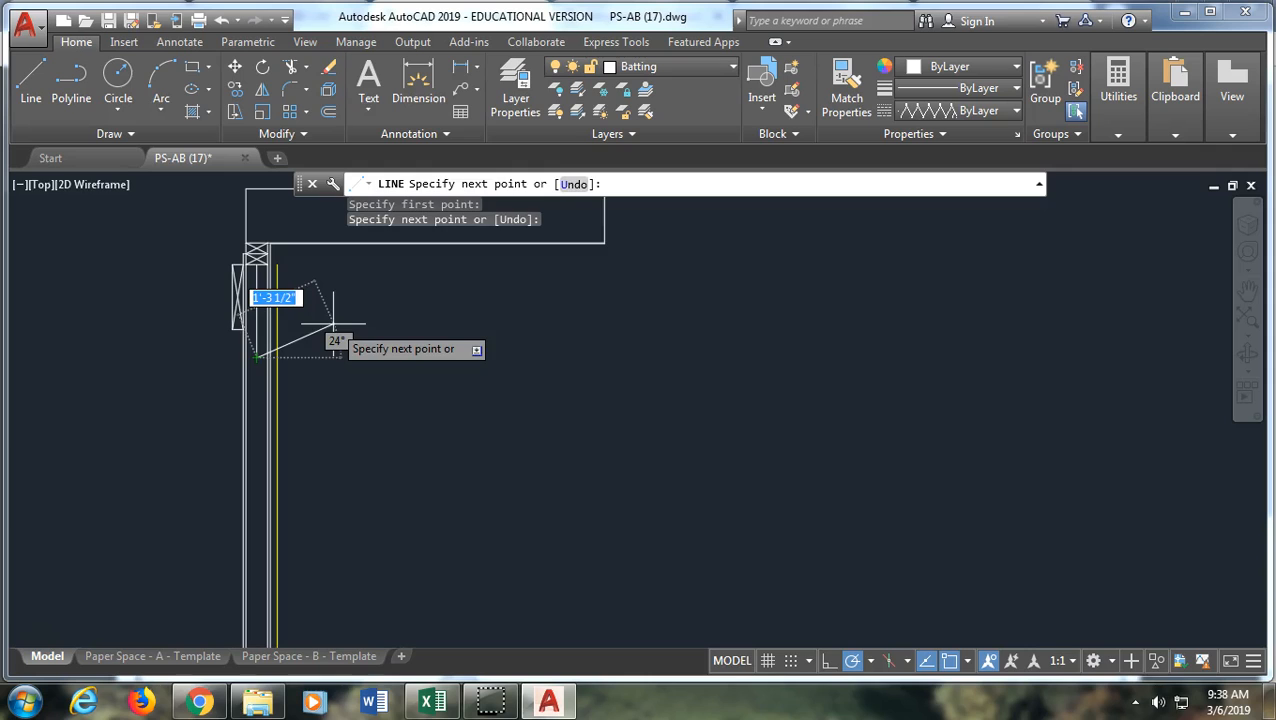
key(Return)
Set the linetype scale of the vertical batting line in the stud cavity to 3.
scroll(270, 356, up, 2)
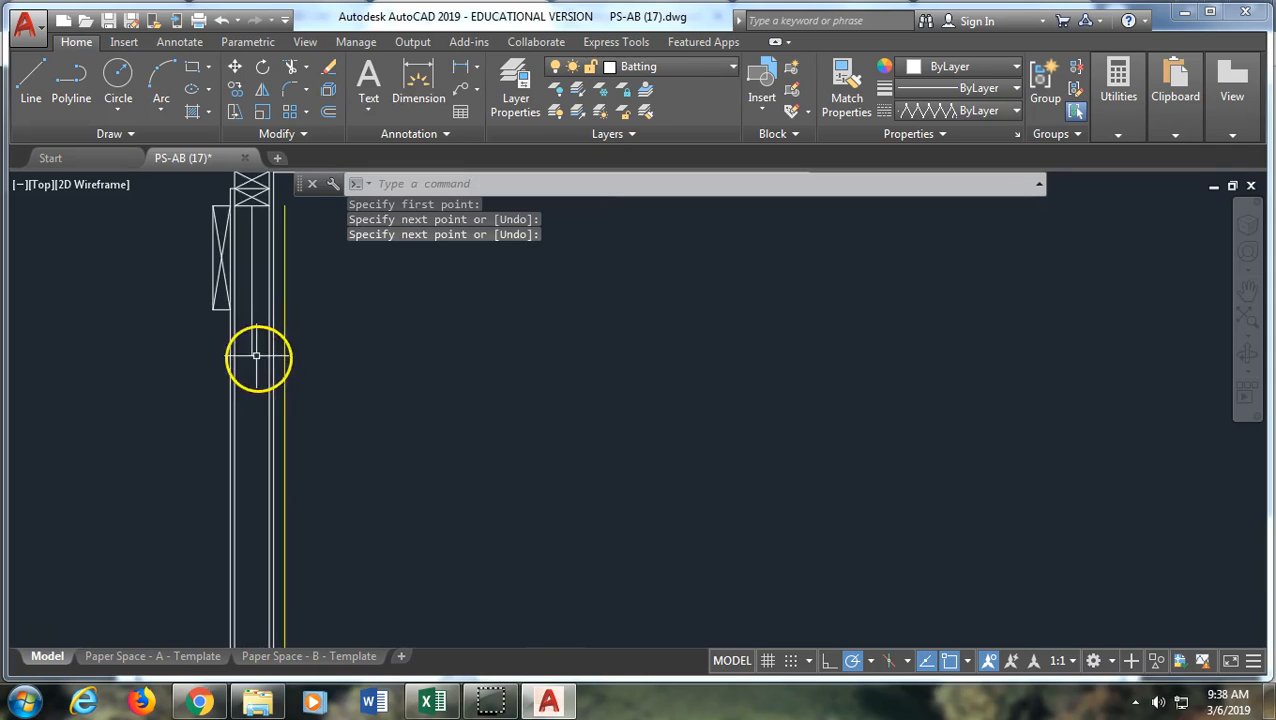
middle_drag(265, 233, 210, 465)
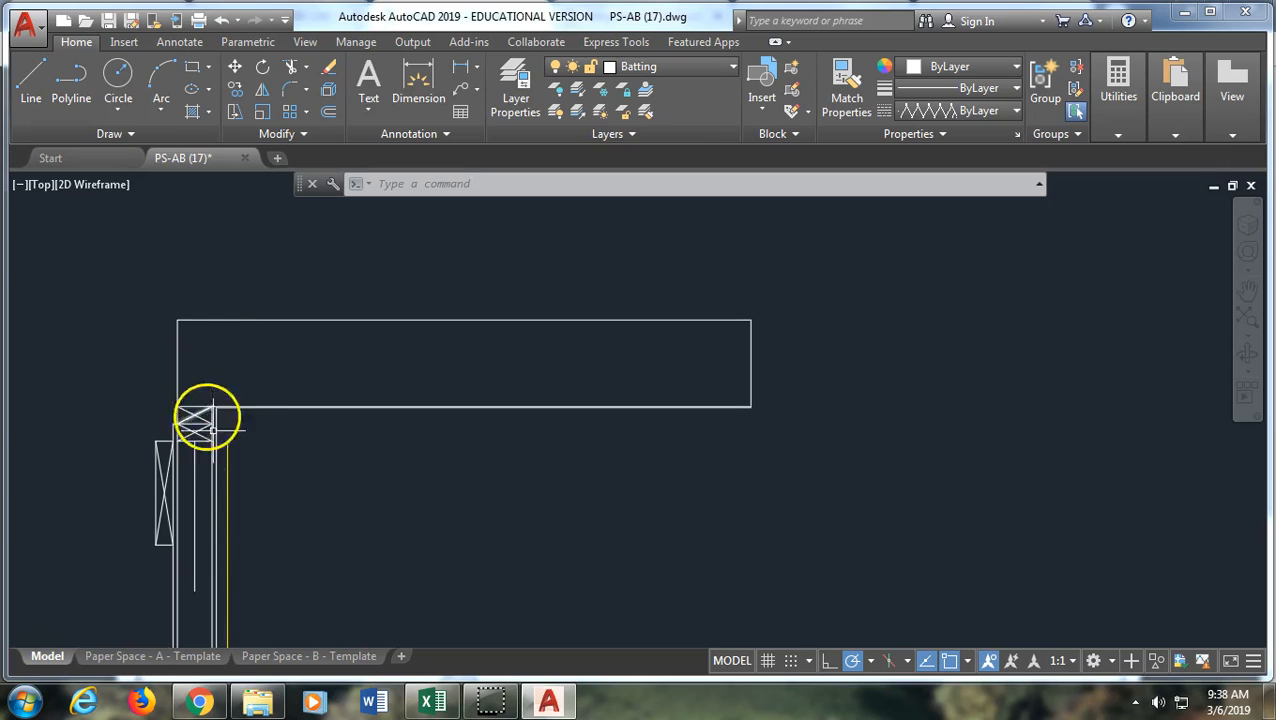
scroll(245, 436, up, 4)
scroll(226, 440, up, 2)
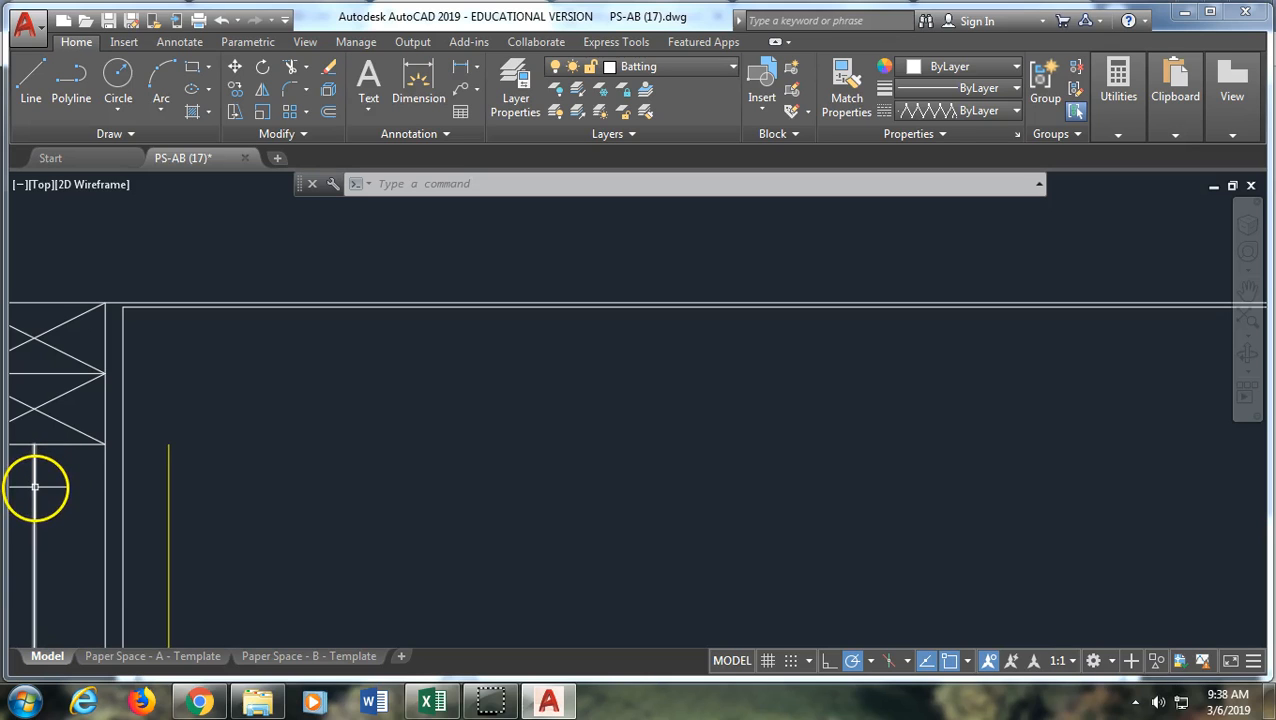
scroll(110, 500, down, 3)
mouse_move(122, 504)
middle_down()
mouse_move(168, 530)
mouse_move(381, 411)
middle_up()
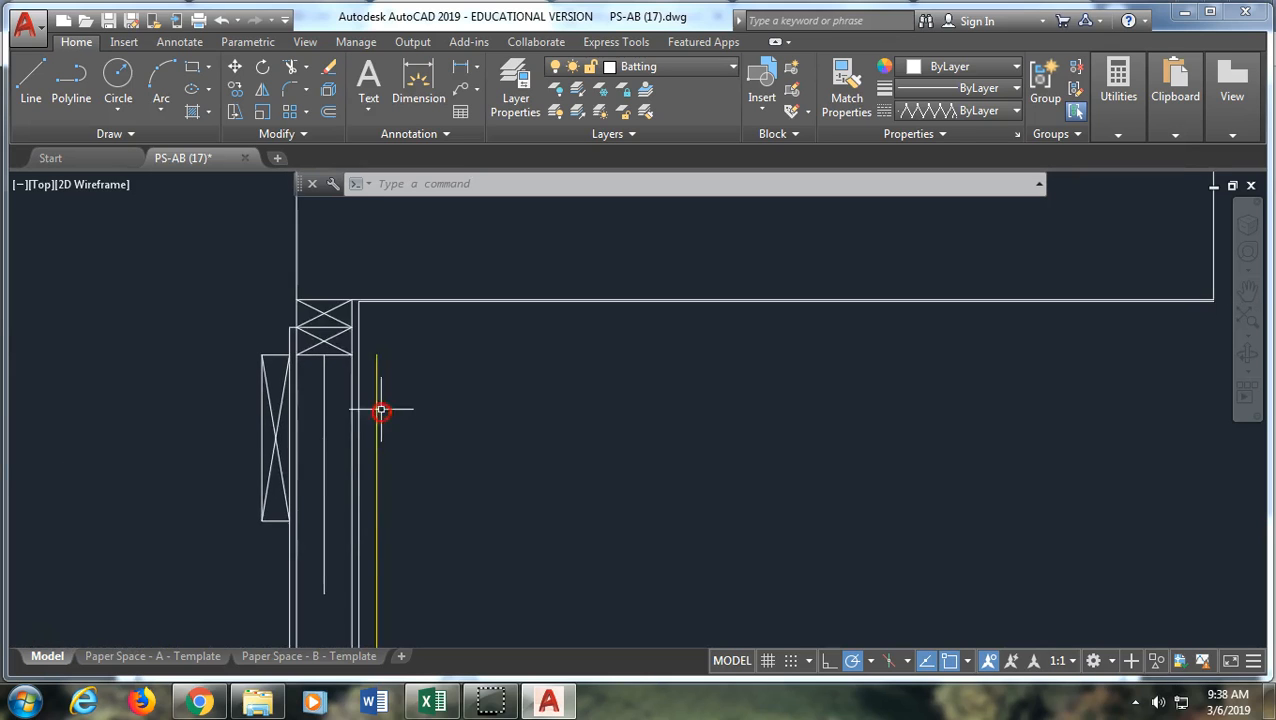
scroll(324, 512, up, 5)
scroll(322, 506, down, 3)
scroll(322, 506, down, 3)
scroll(314, 500, up, 3)
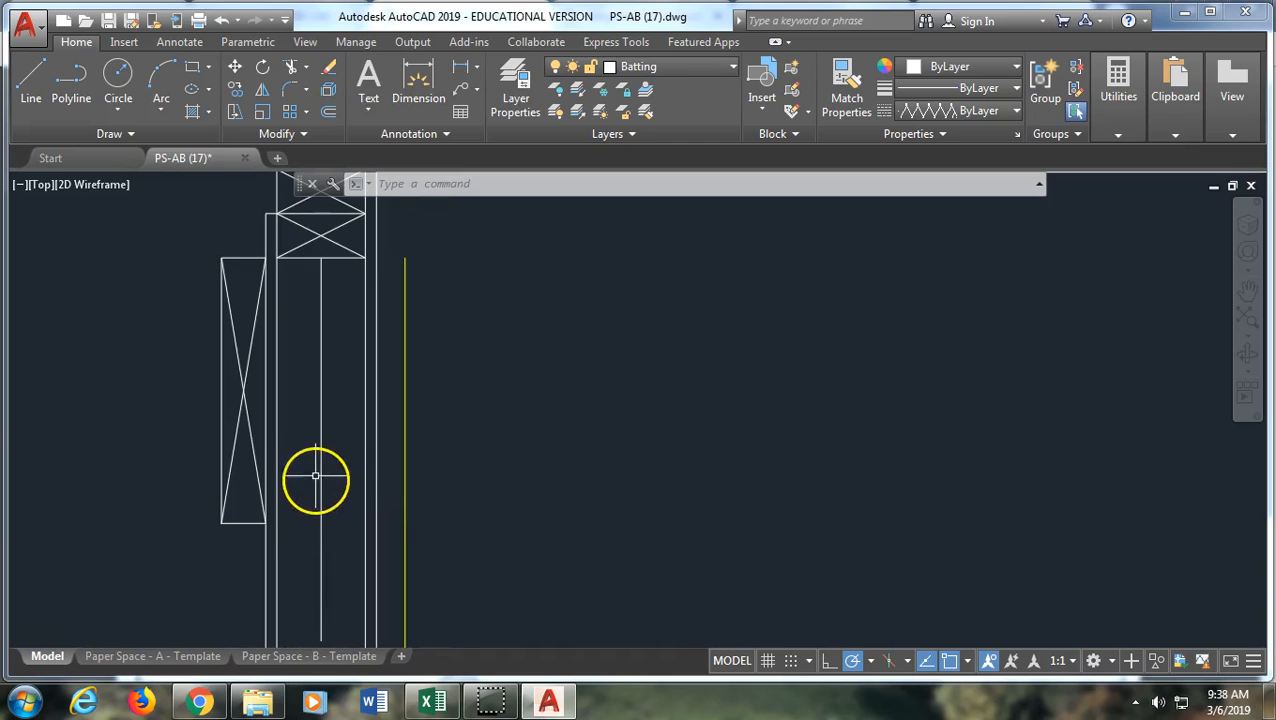
click(321, 420)
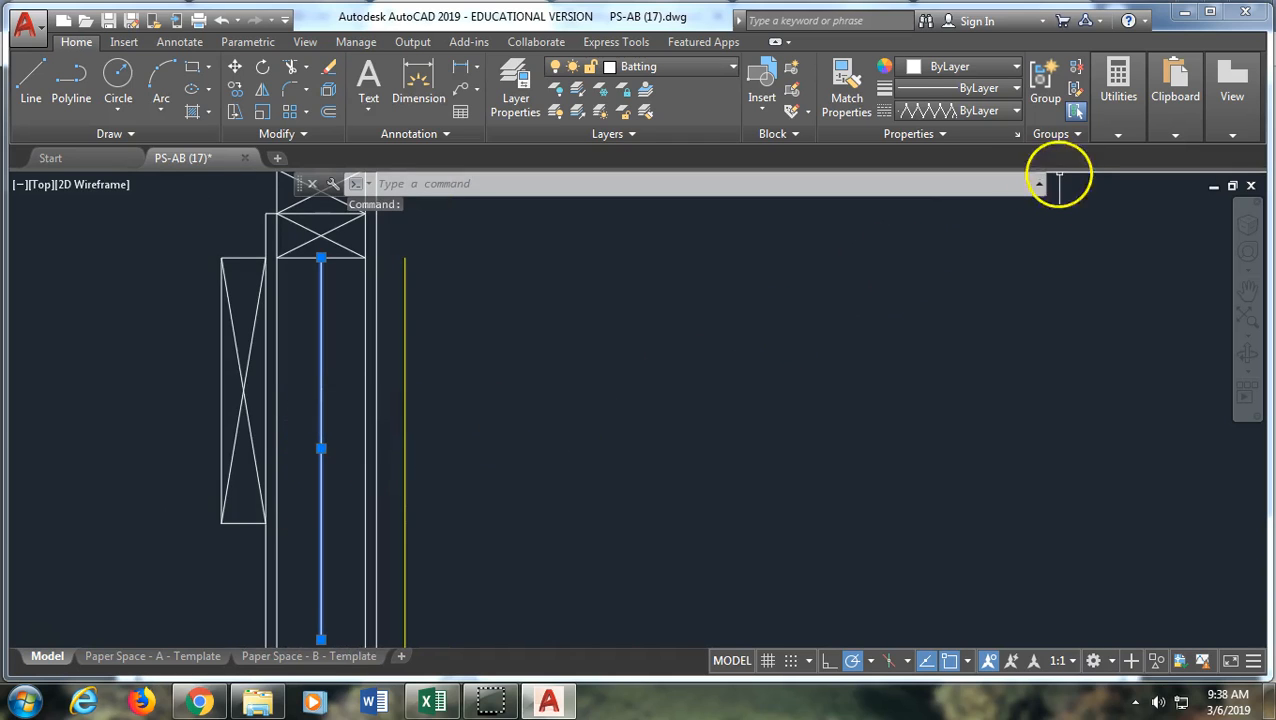
click(1018, 135)
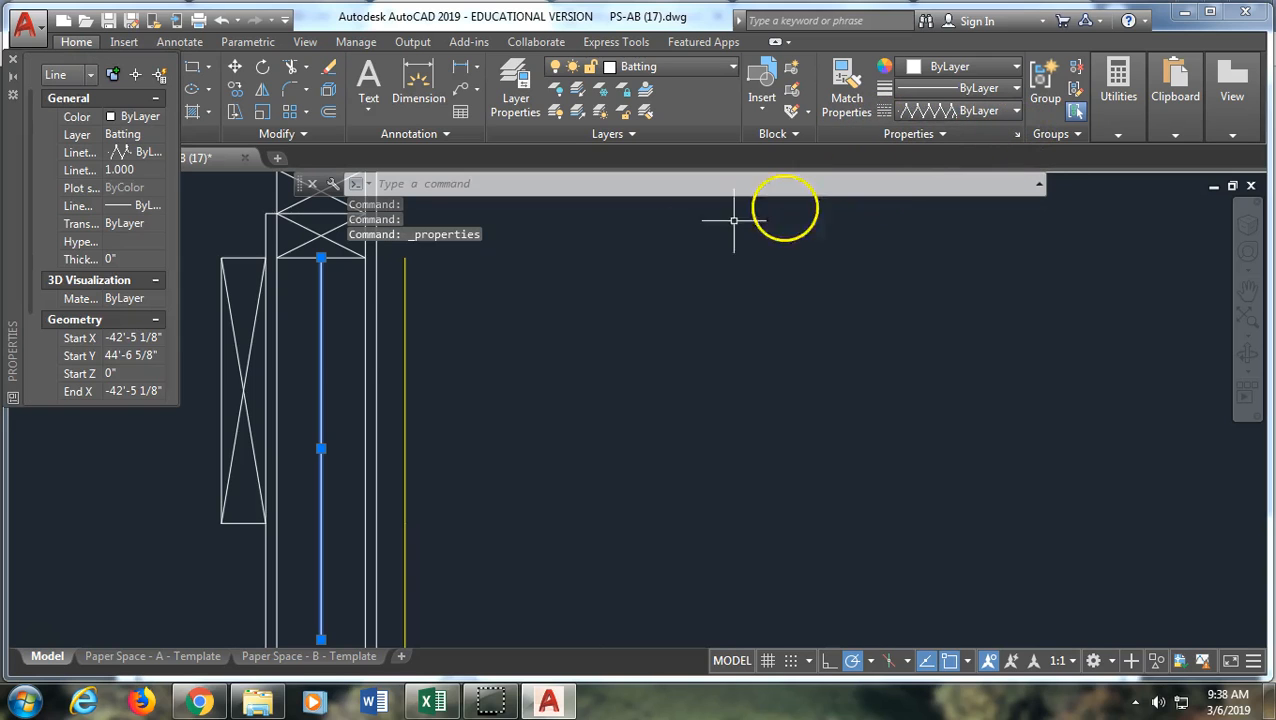
click(140, 174)
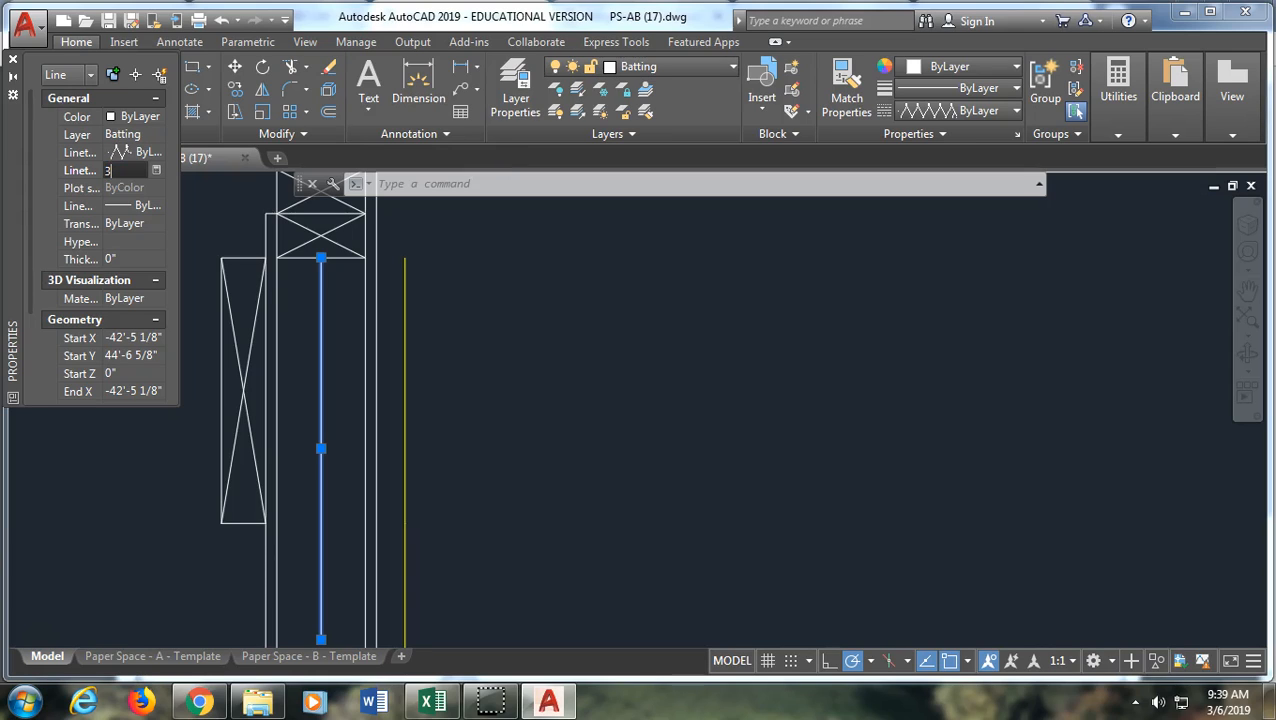
key(Return)
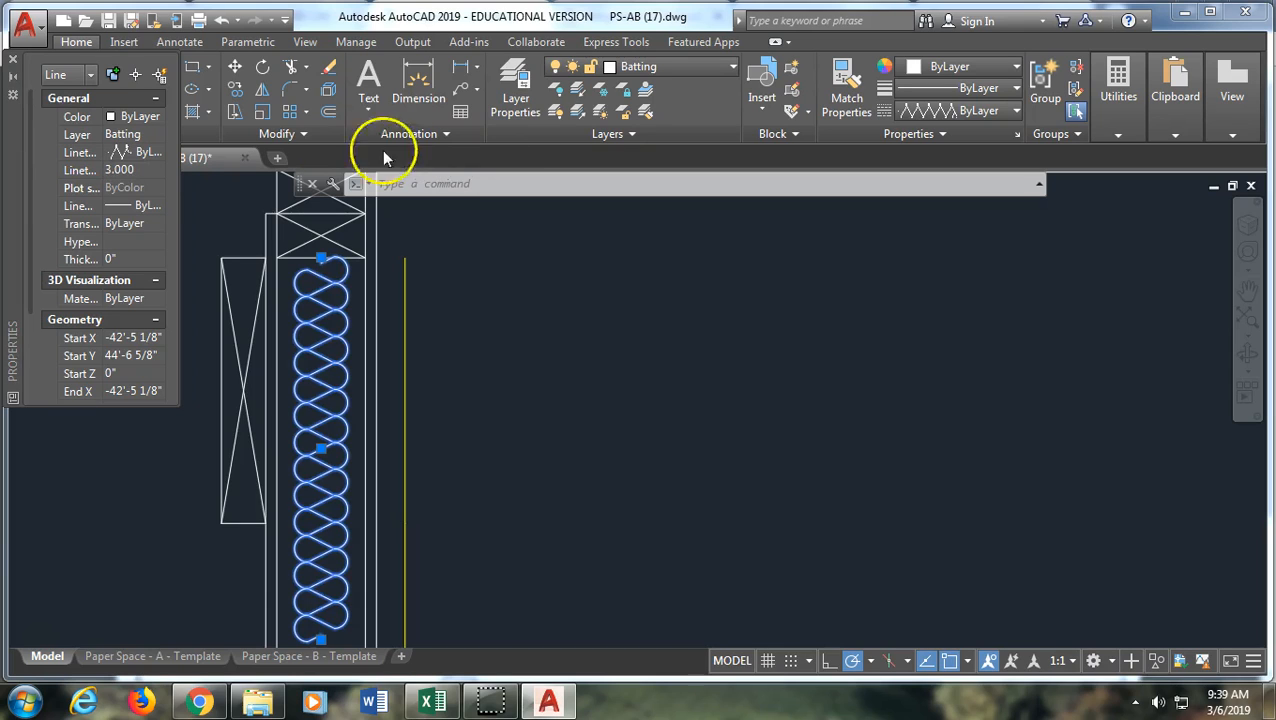
Increase the vertical batting line's linetype scale to 3.5, deselect the line and close its properties.
click(135, 171)
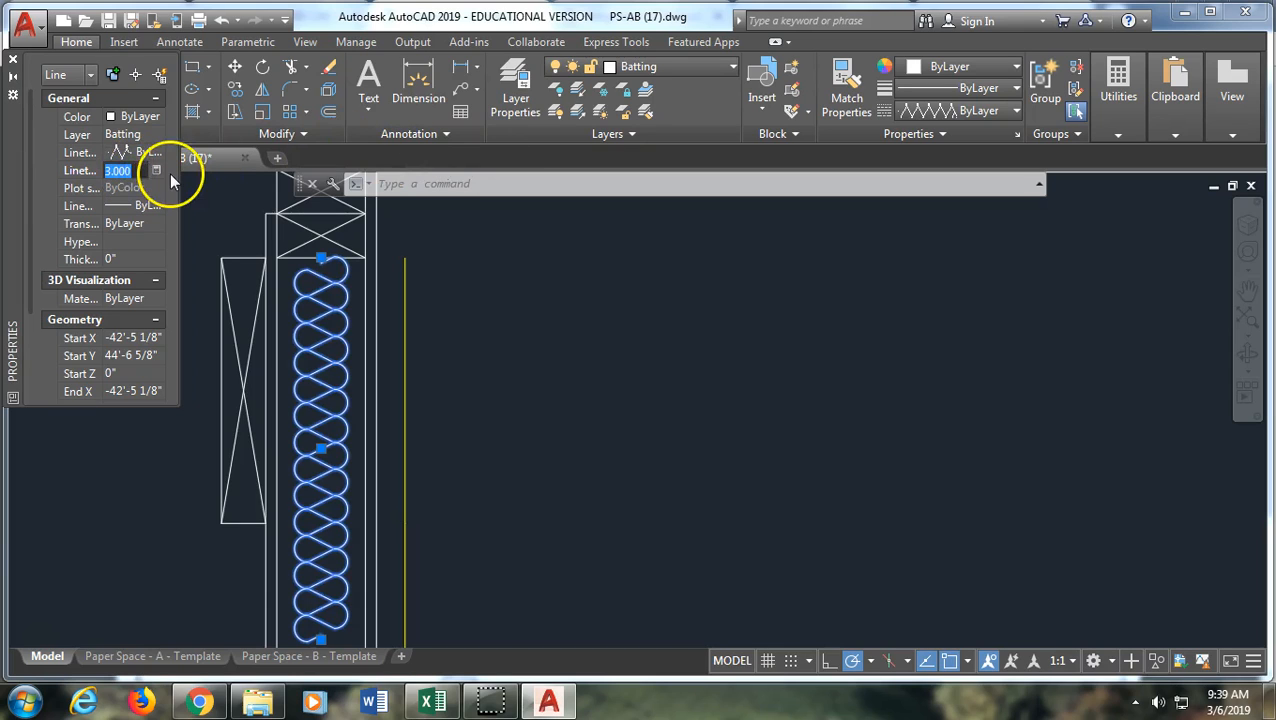
text(3.)
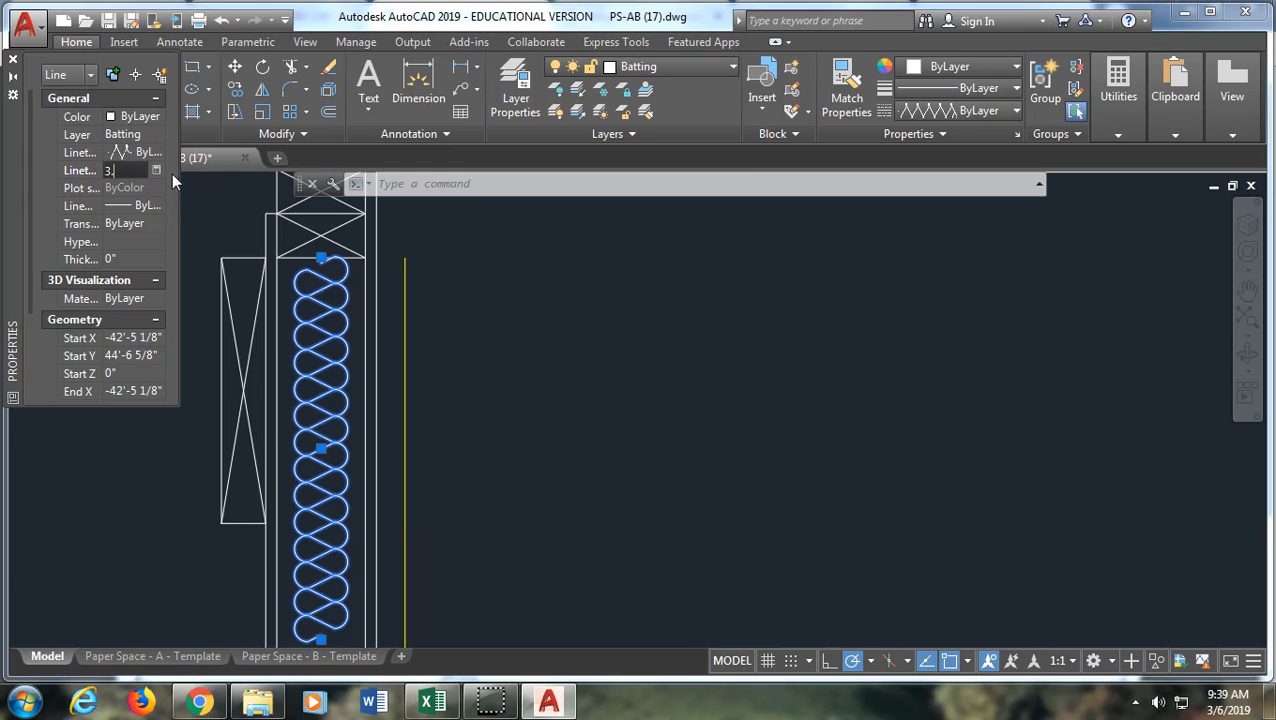
text(5)
key(Return)
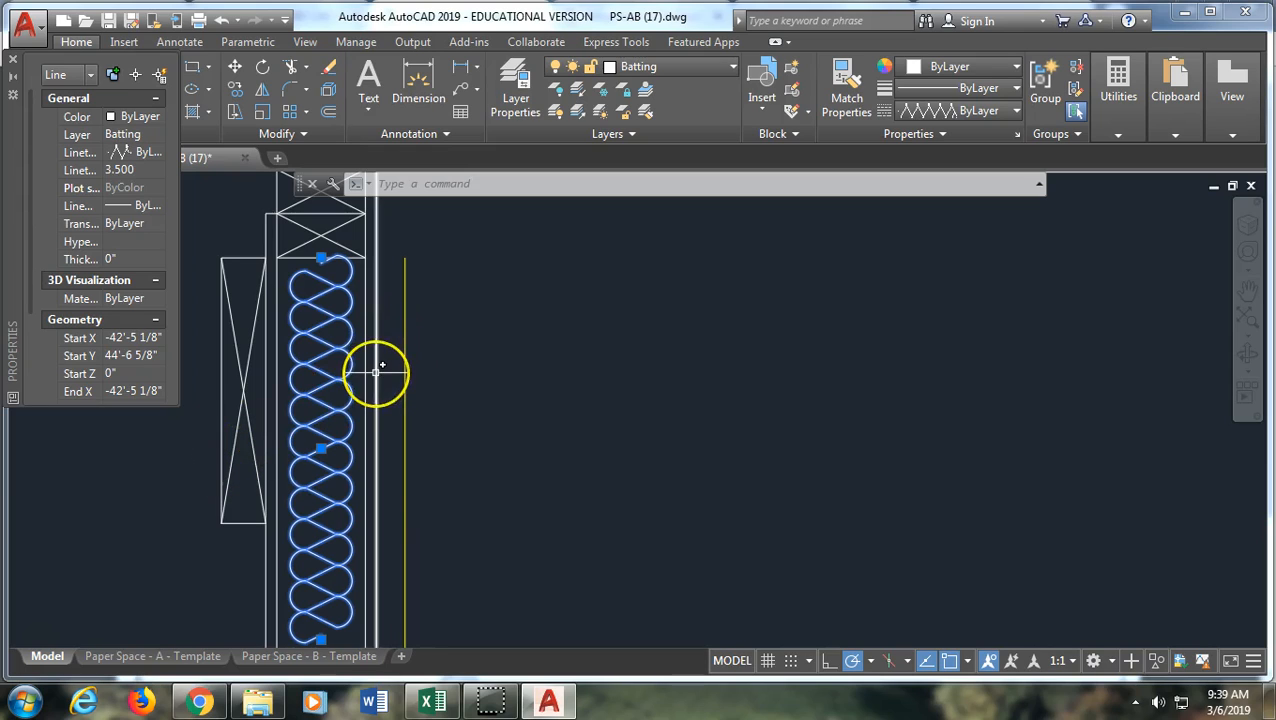
mouse_move(381, 366)
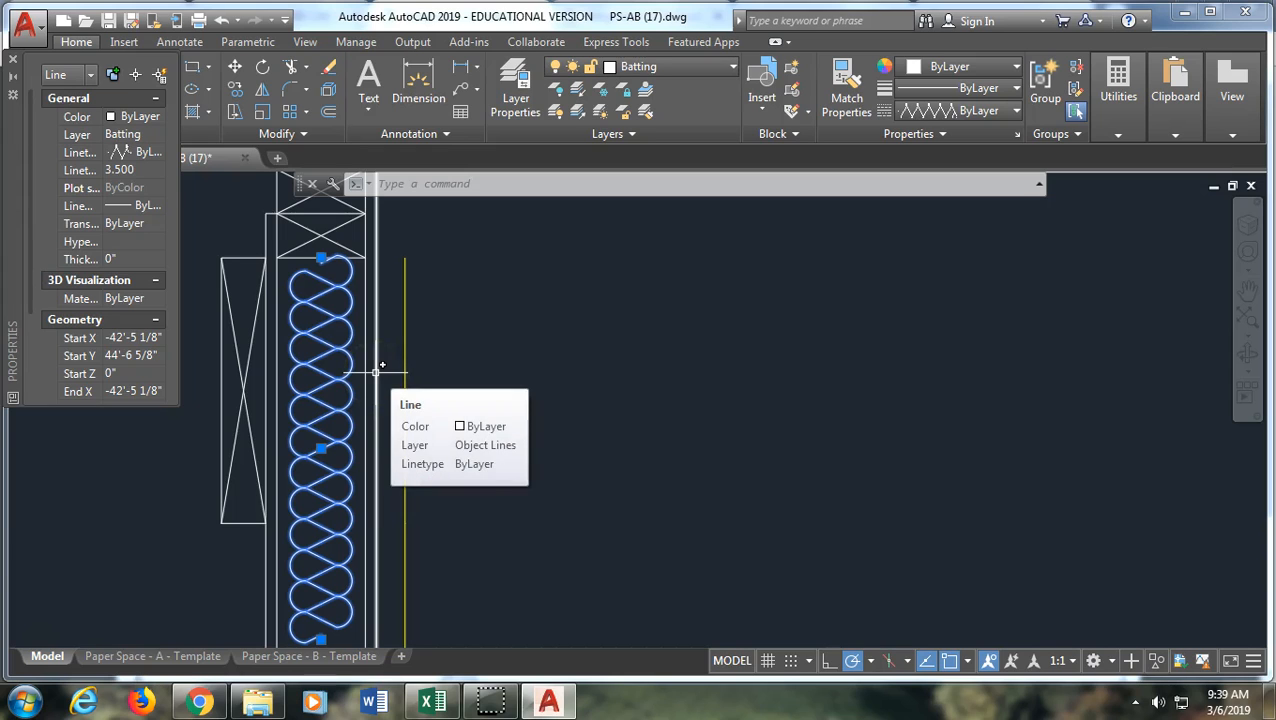
key(Escape)
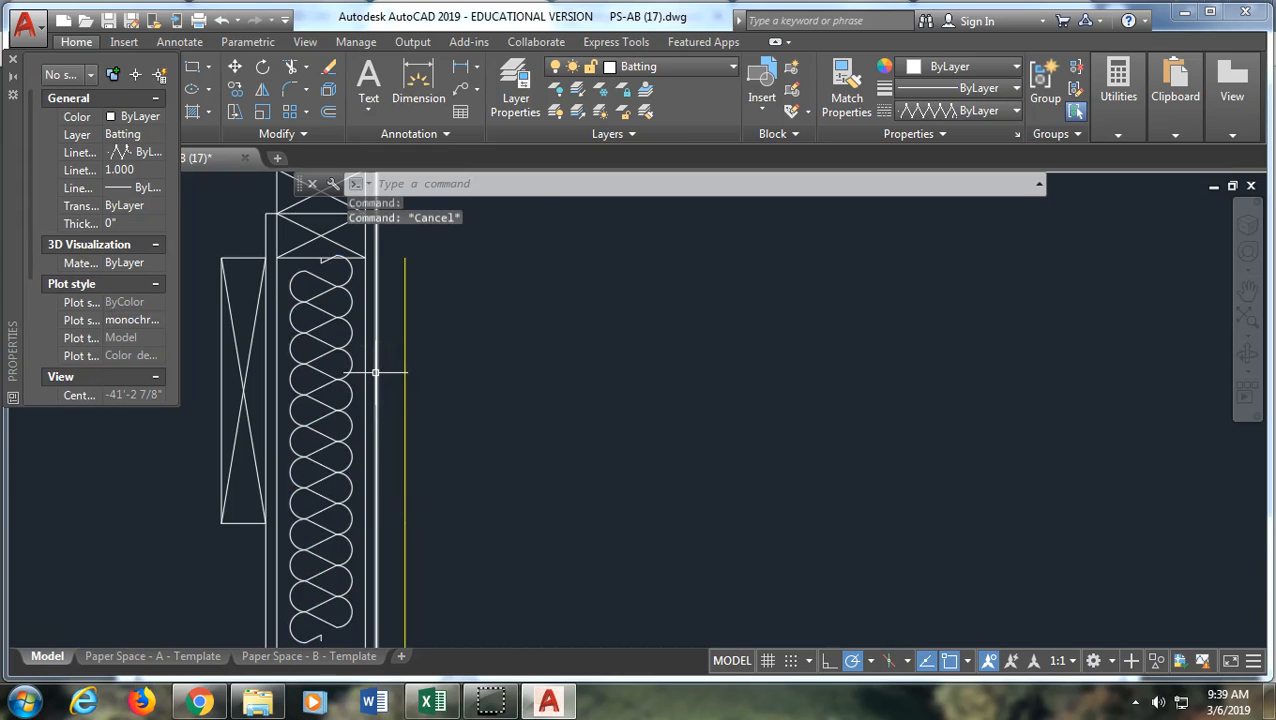
mouse_move(322, 598)
middle_down()
mouse_move(342, 507)
mouse_move(313, 470)
middle_up()
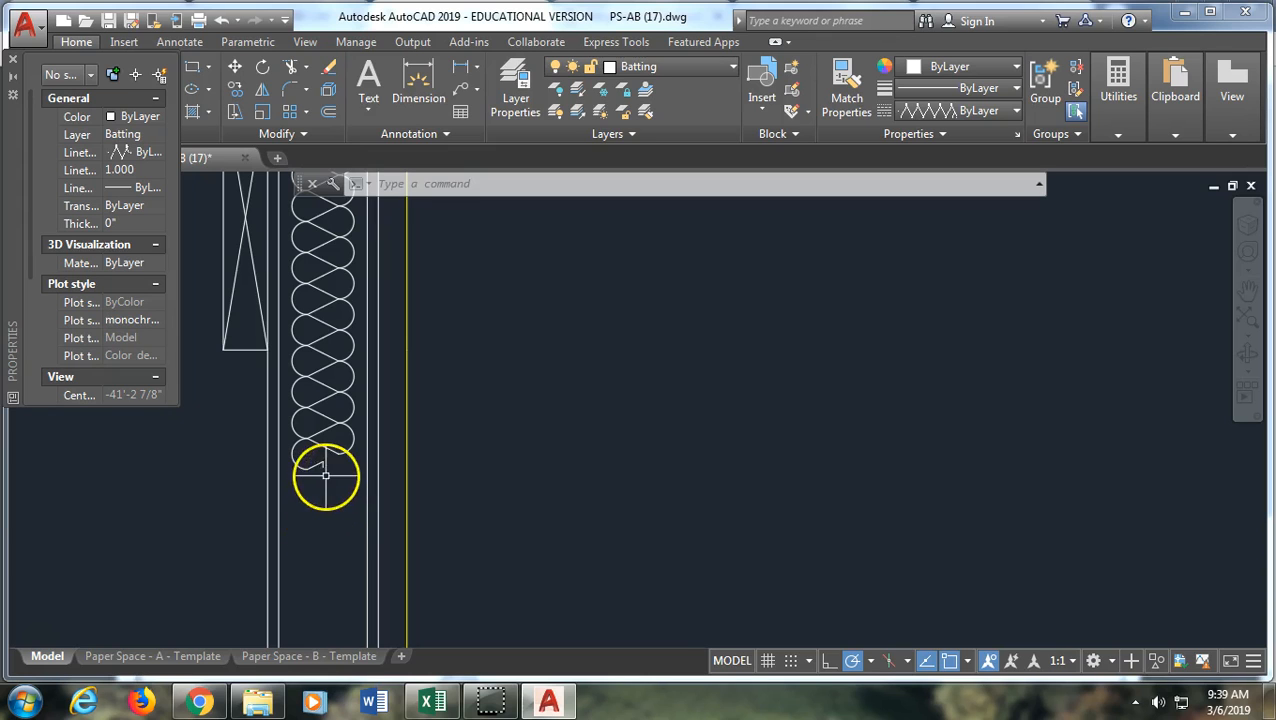
scroll(335, 377, down, 2)
scroll(319, 432, down, 2)
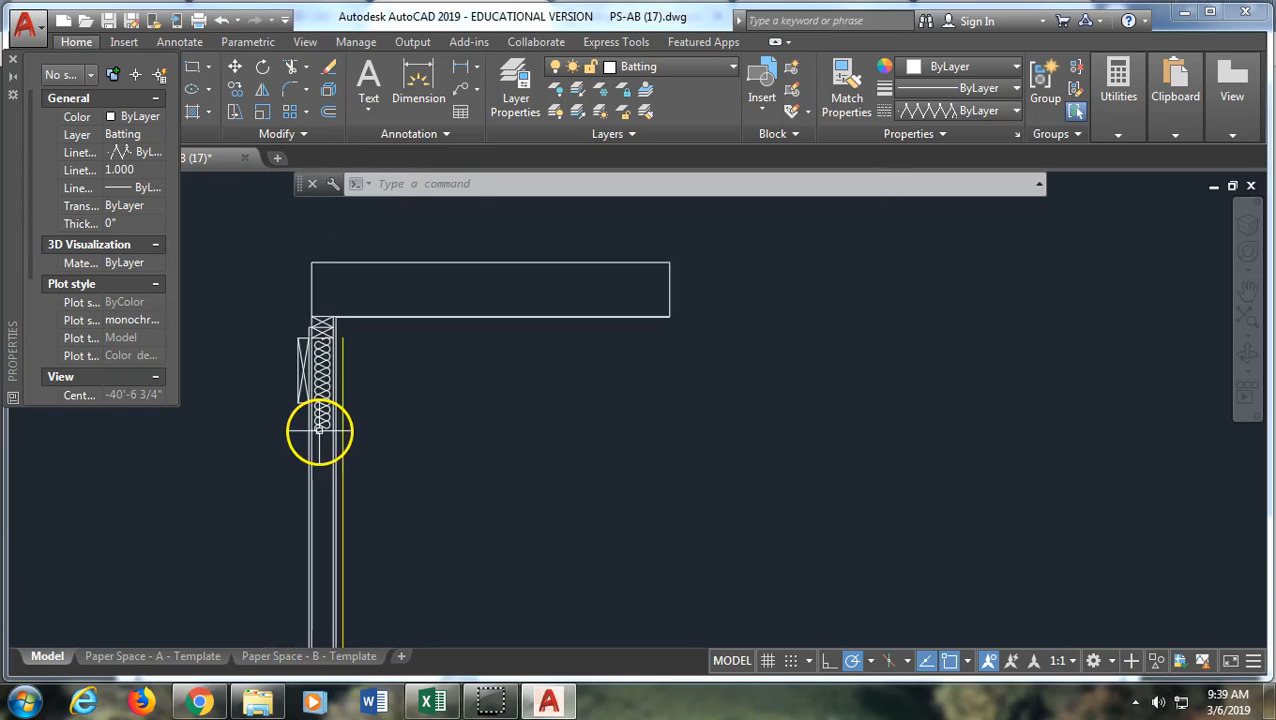
scroll(320, 425, up, 1)
middle_drag(334, 331, 263, 536)
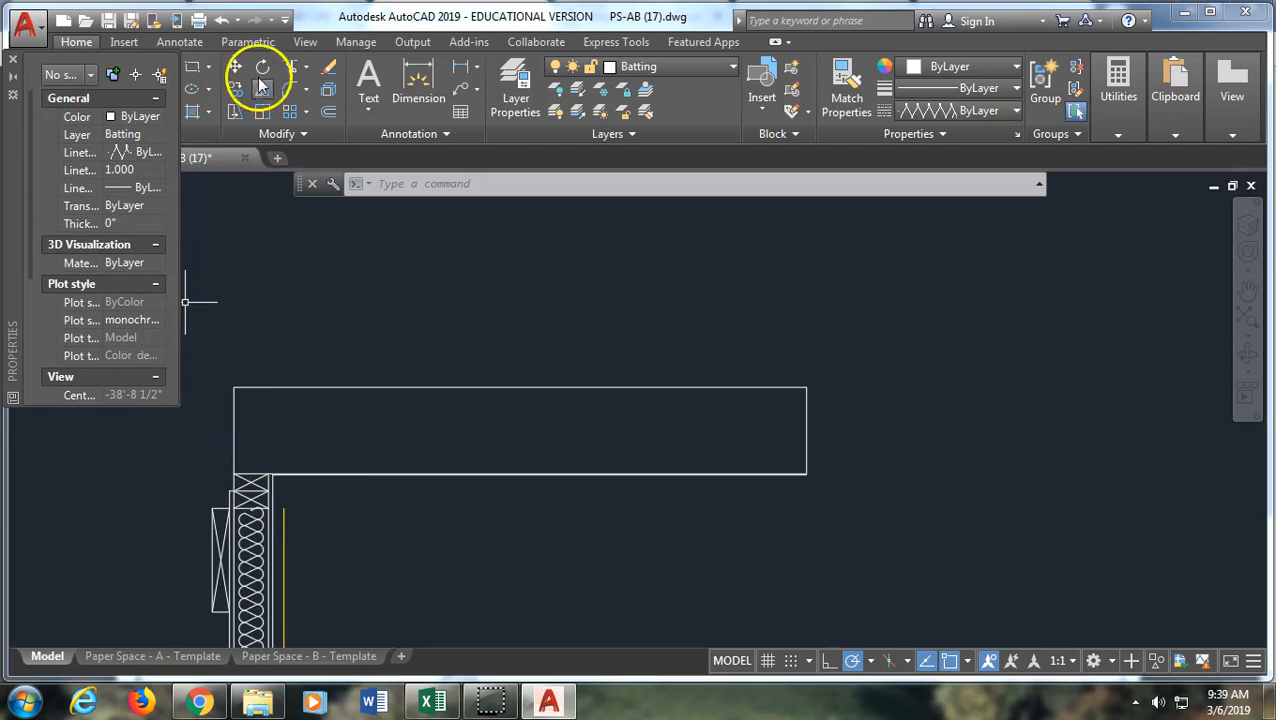
click(13, 60)
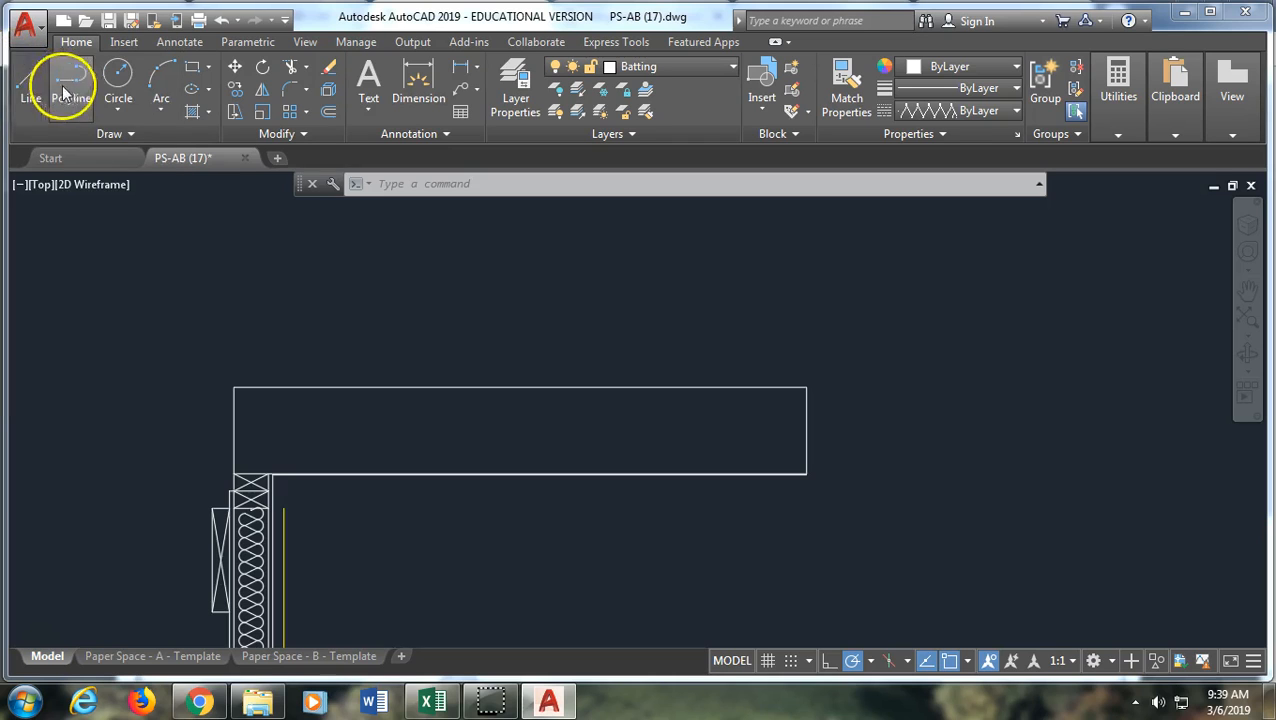
Draw a horizontal batting line about 4'-3" long rightward from the midpoint of the joist's left edge.
click(31, 80)
click(234, 430)
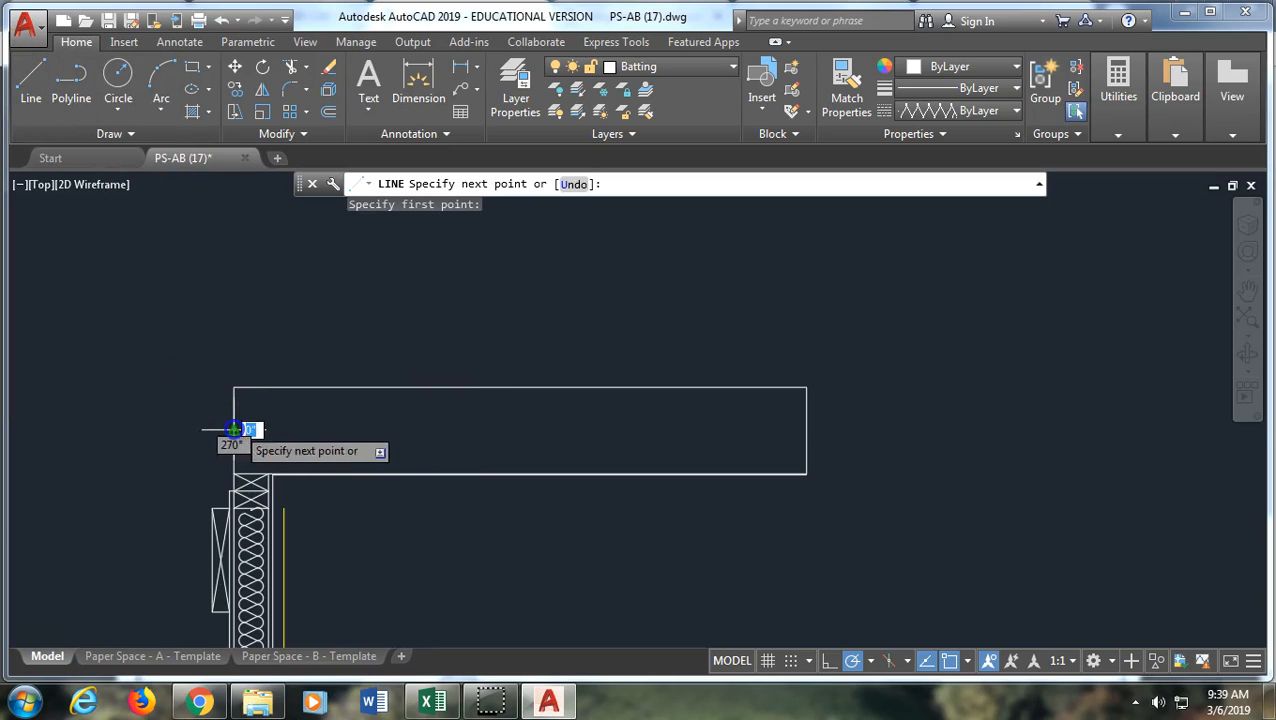
click(678, 430)
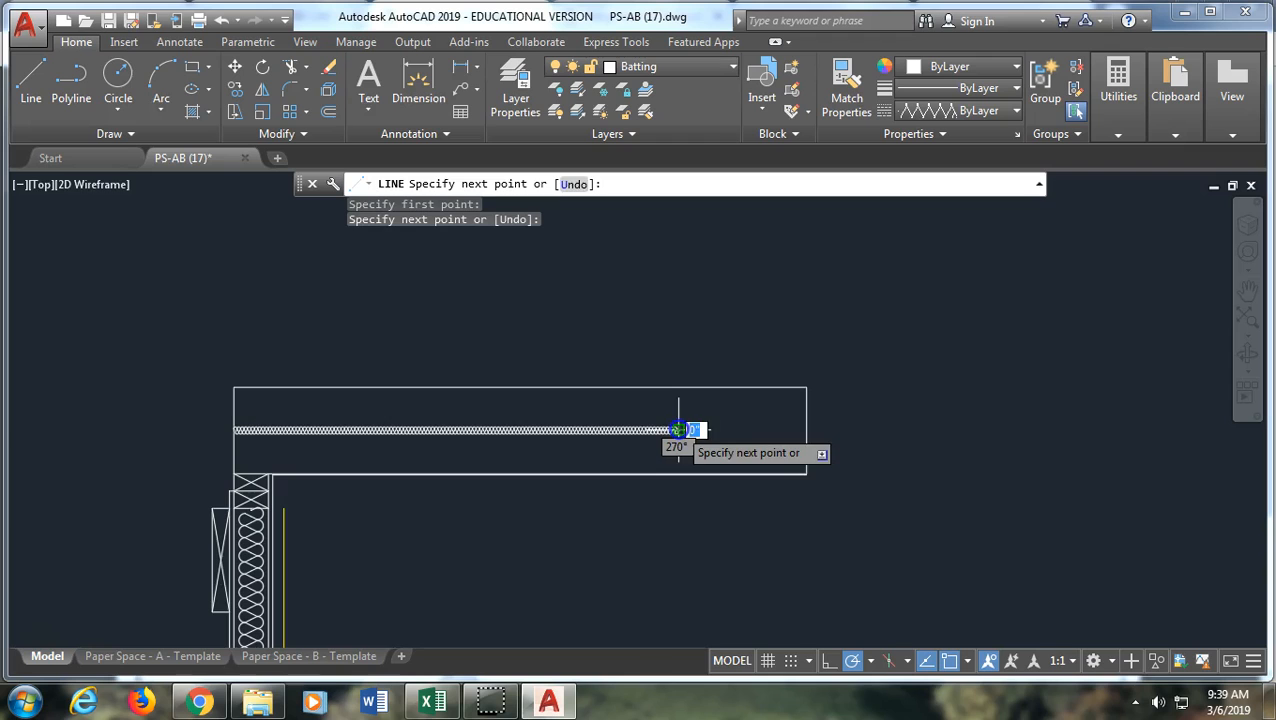
key(Return)
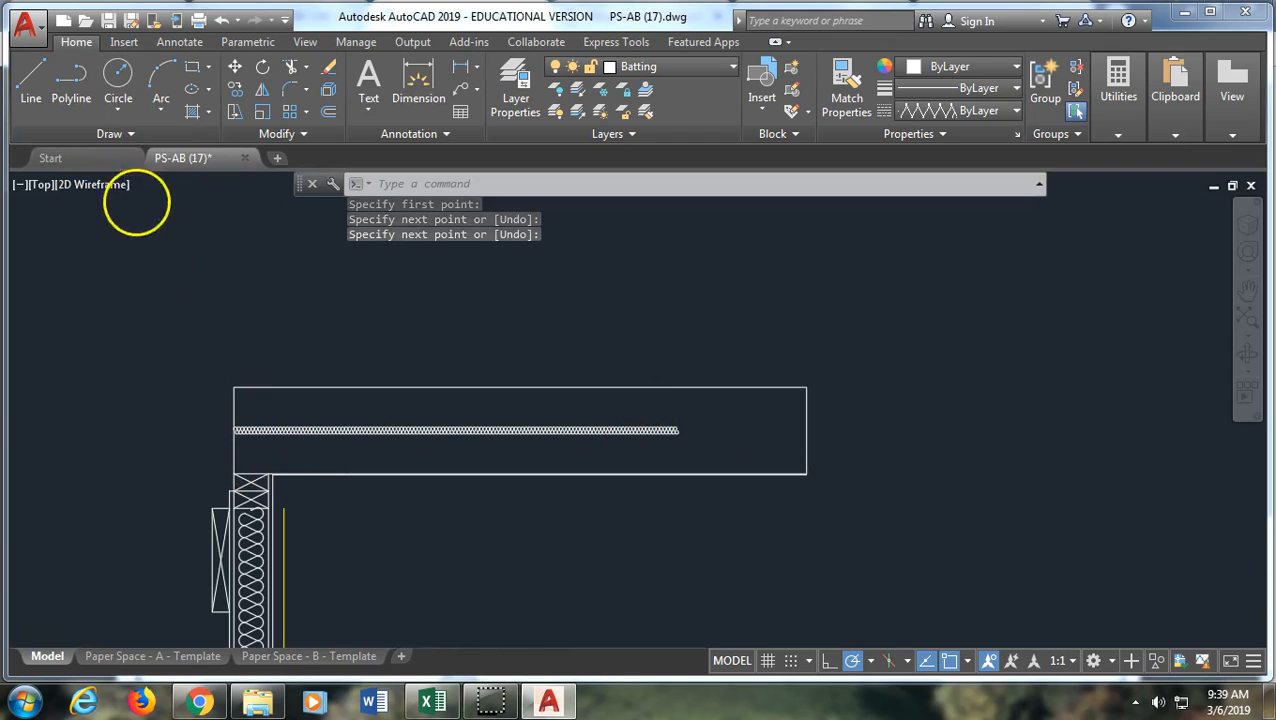
Set the linetype scale of the horizontal batting line in the joist to 9.5 and deselect the line.
click(305, 430)
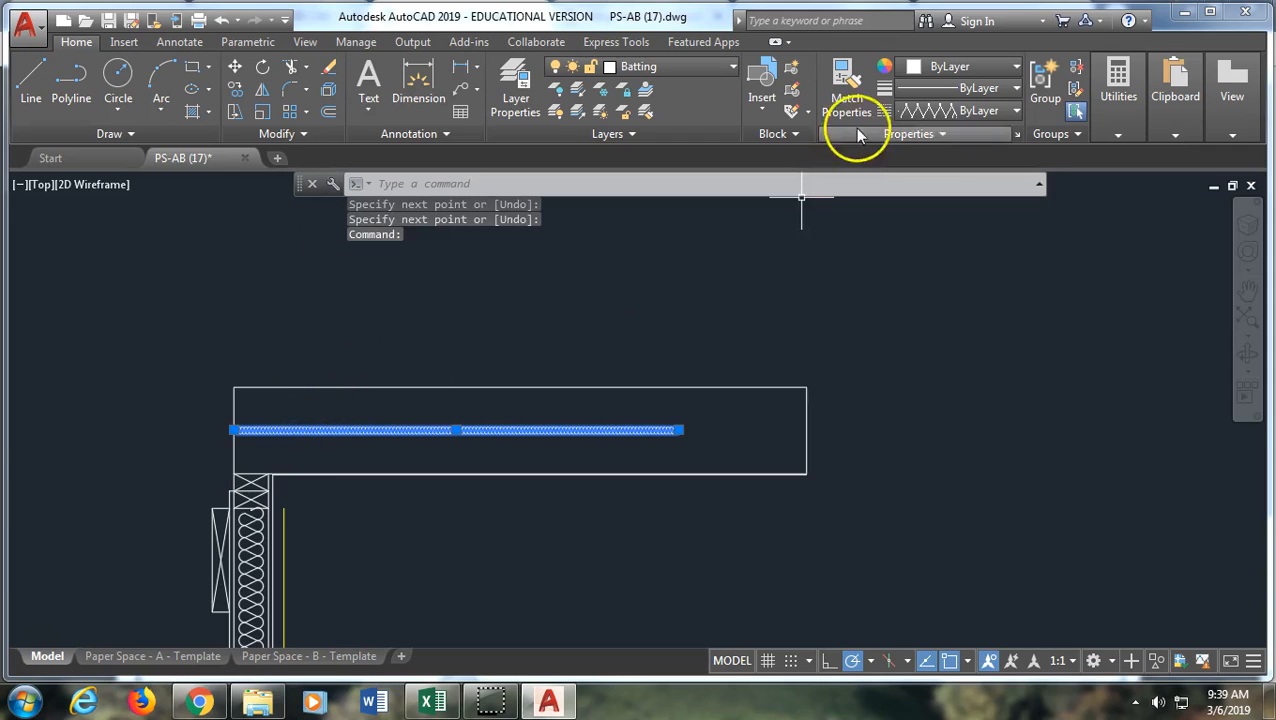
click(1017, 134)
click(125, 170)
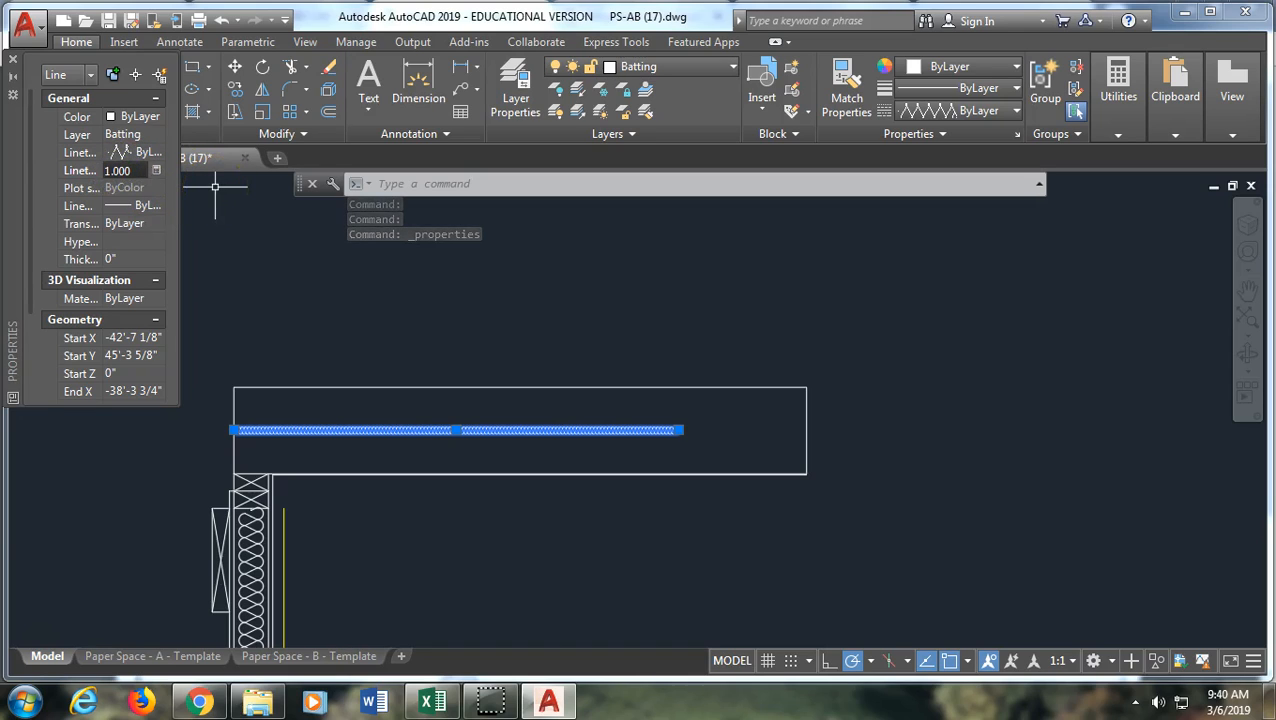
text(9)
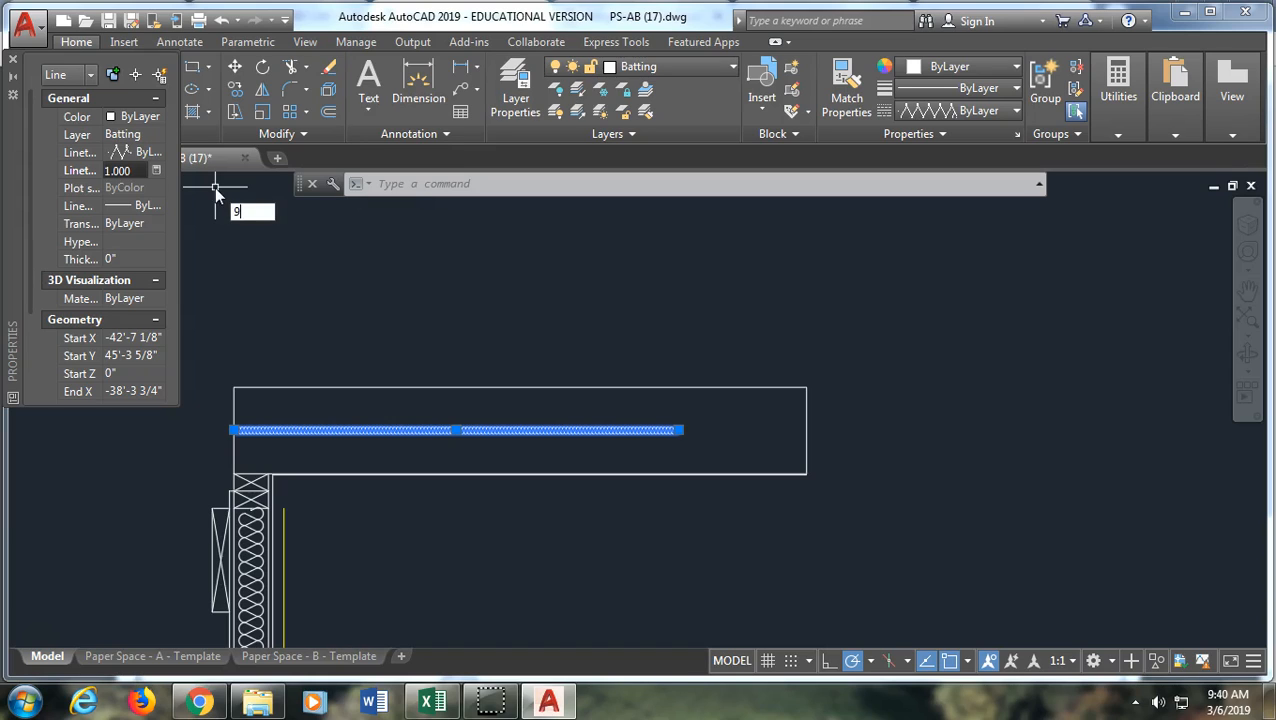
text(.5)
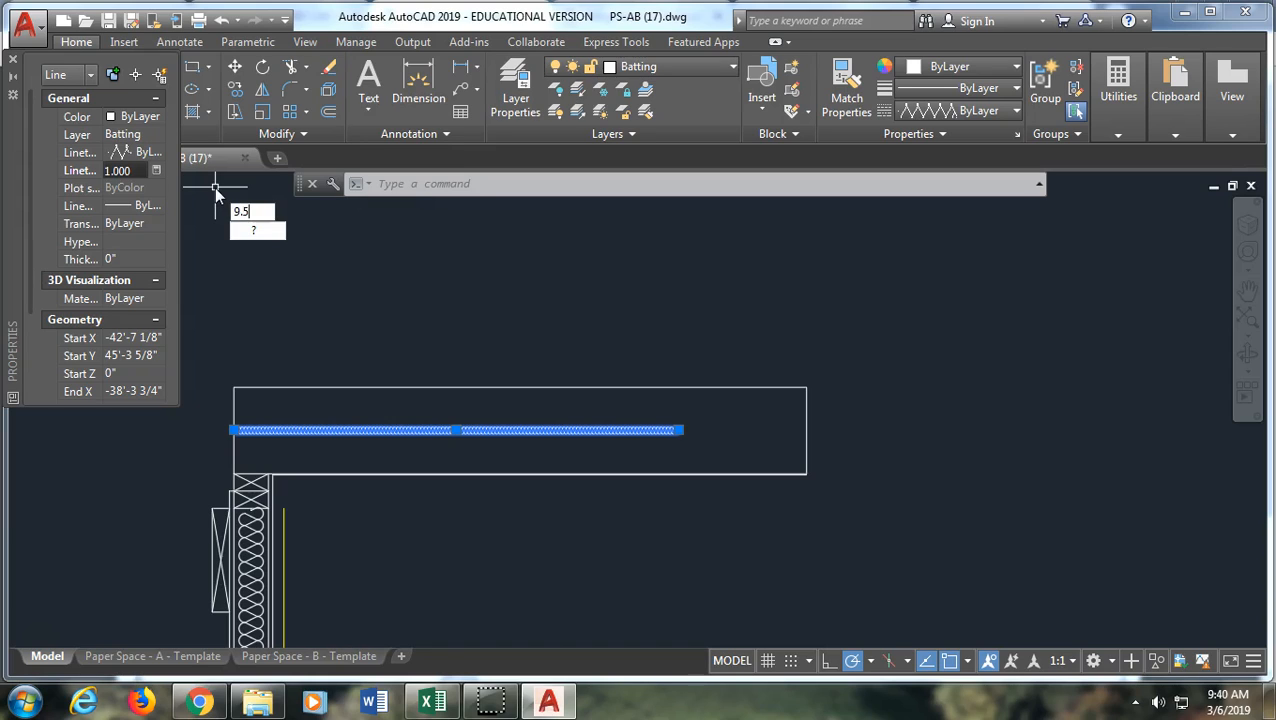
key(Return)
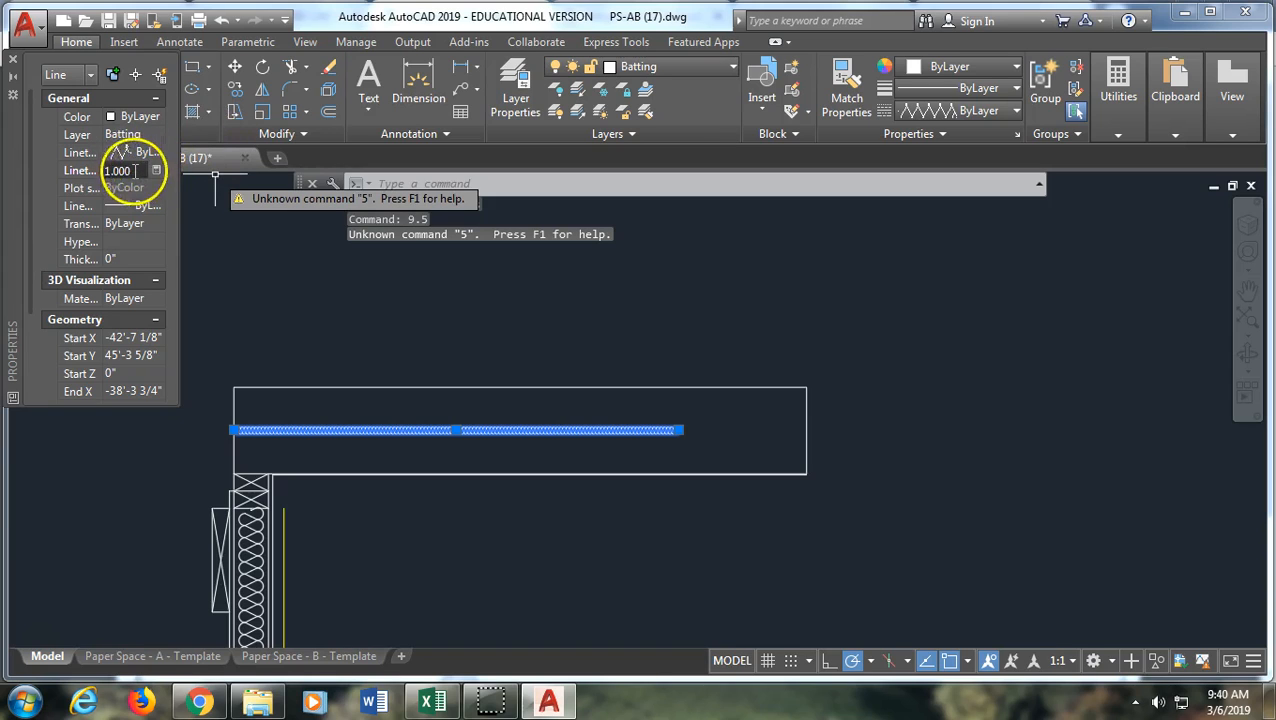
text(9)
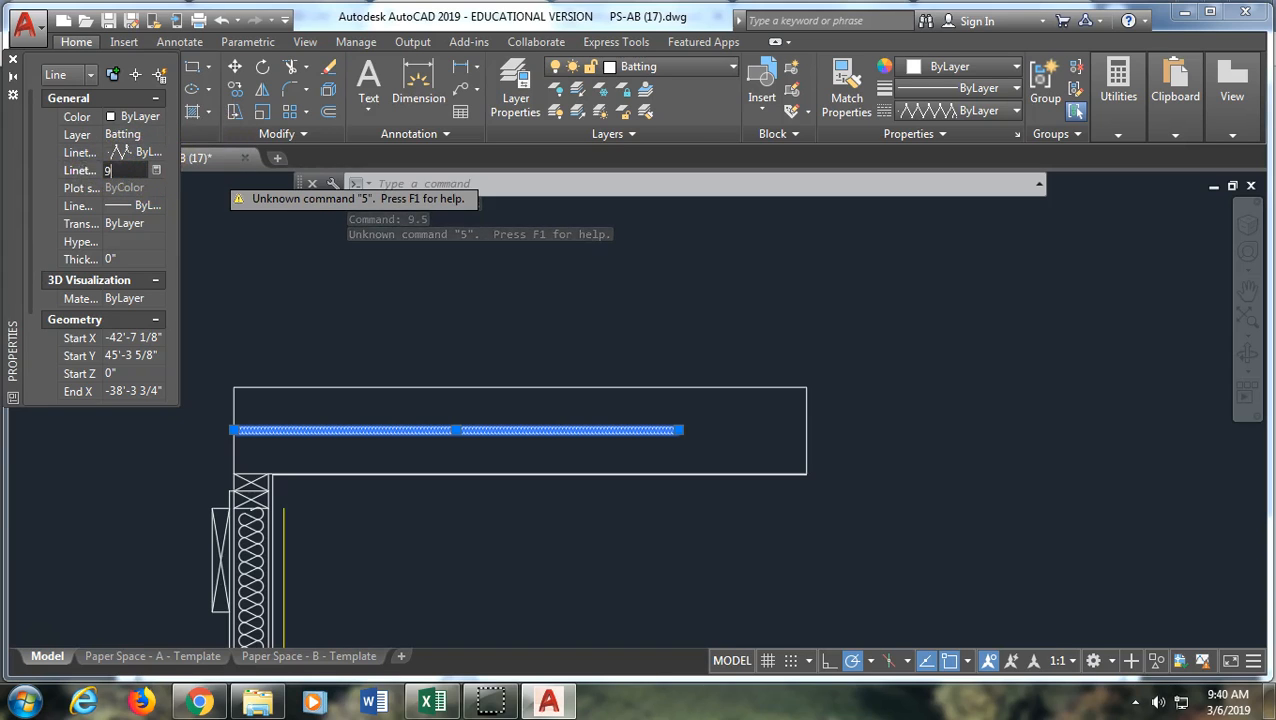
text(.5)
key(Return)
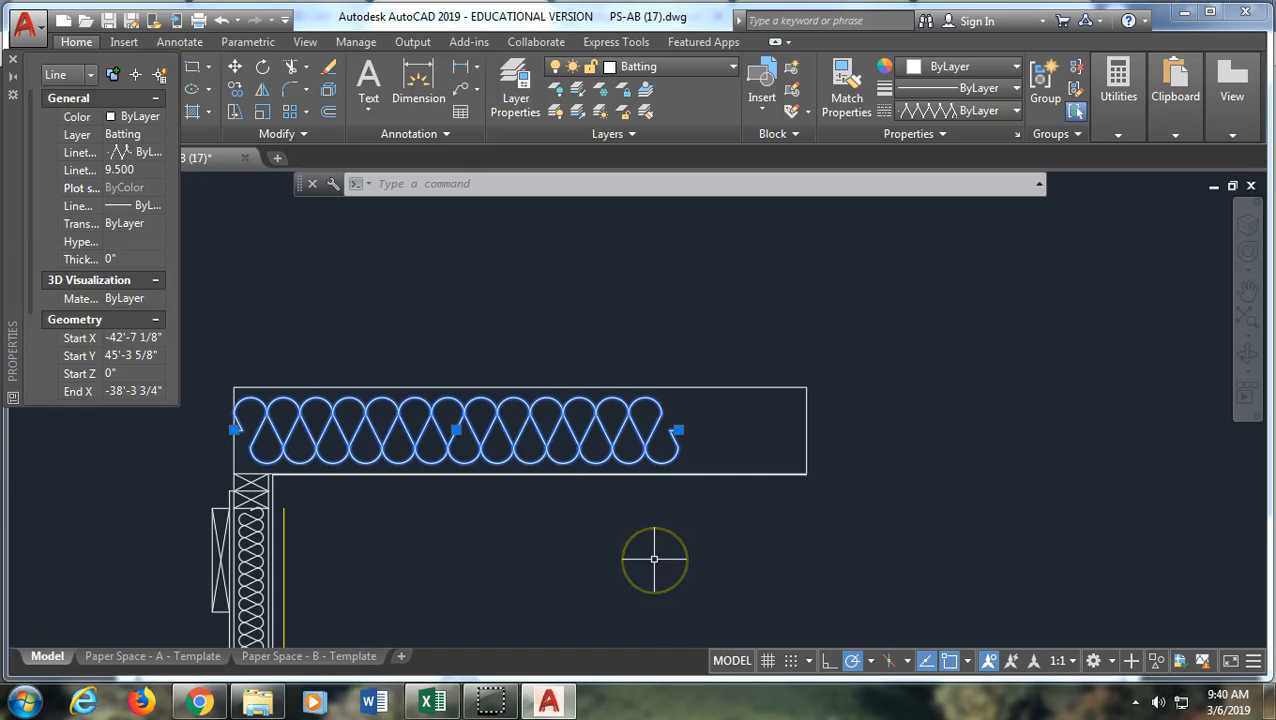
key(Escape)
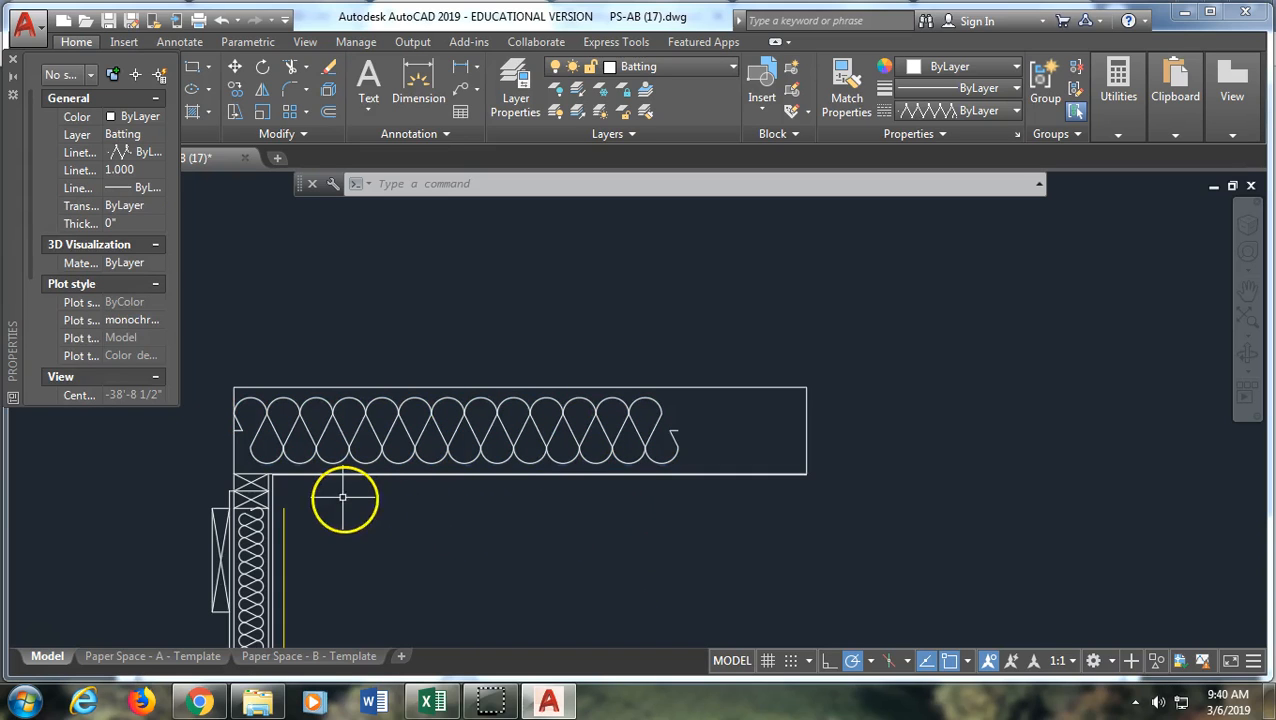
scroll(333, 501, down, 2)
scroll(333, 515, down, 2)
mouse_move(342, 530)
middle_down()
mouse_move(370, 498)
mouse_move(382, 433)
middle_up()
scroll(378, 440, up, 7)
middle_drag(339, 346, 560, 464)
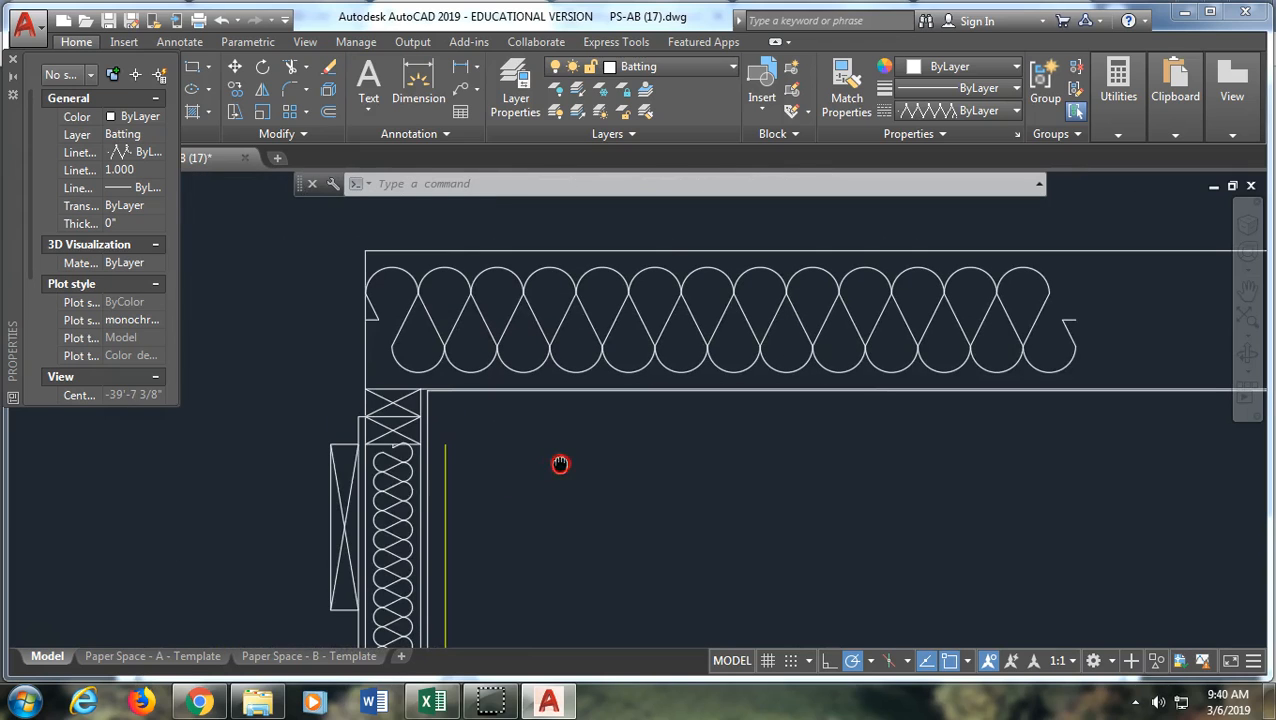